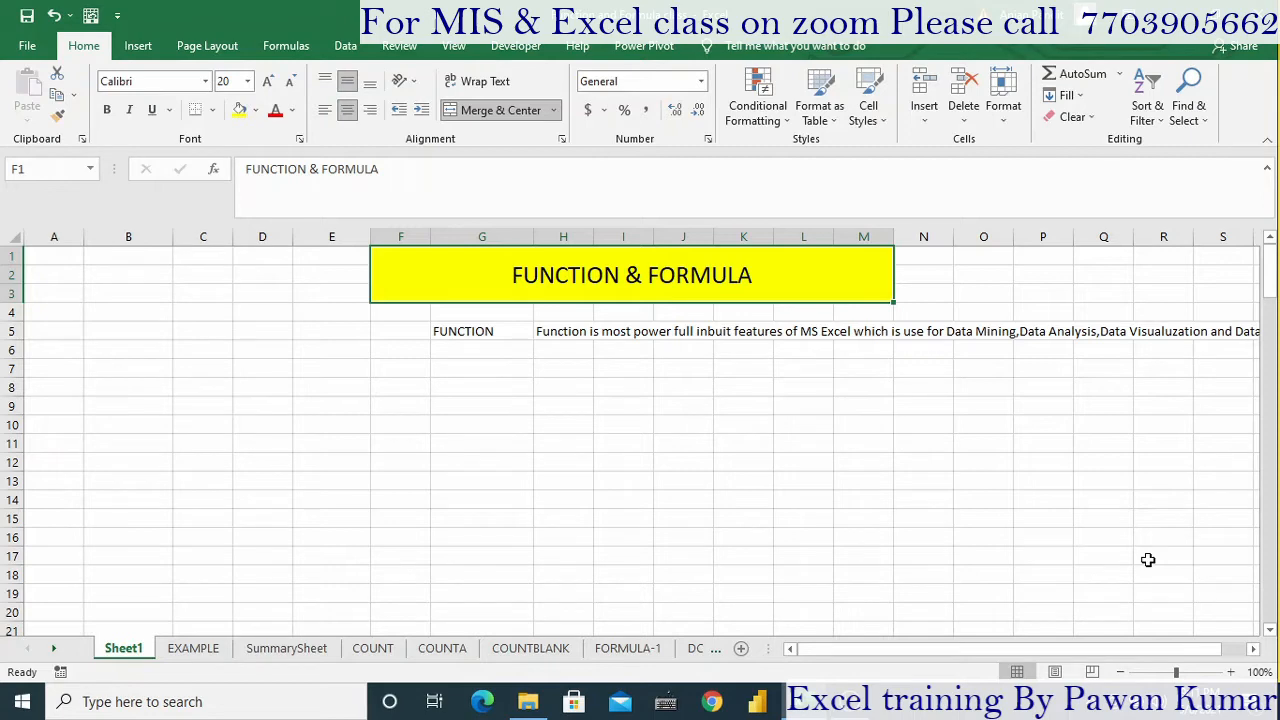
Step: Examine the FUNCTION label in cell G5 and its full definition in cell H5
{"action": "key", "text": "Left"}
{"action": "key", "text": "Down"}
{"action": "key", "text": "Down"}
{"action": "key", "text": "Down"}
{"action": "key", "text": "Down"}
{"action": "key", "text": "Right"}
{"action": "key", "text": "Right"}
{"action": "key", "text": "Down"}
{"action": "key", "text": "Up"}
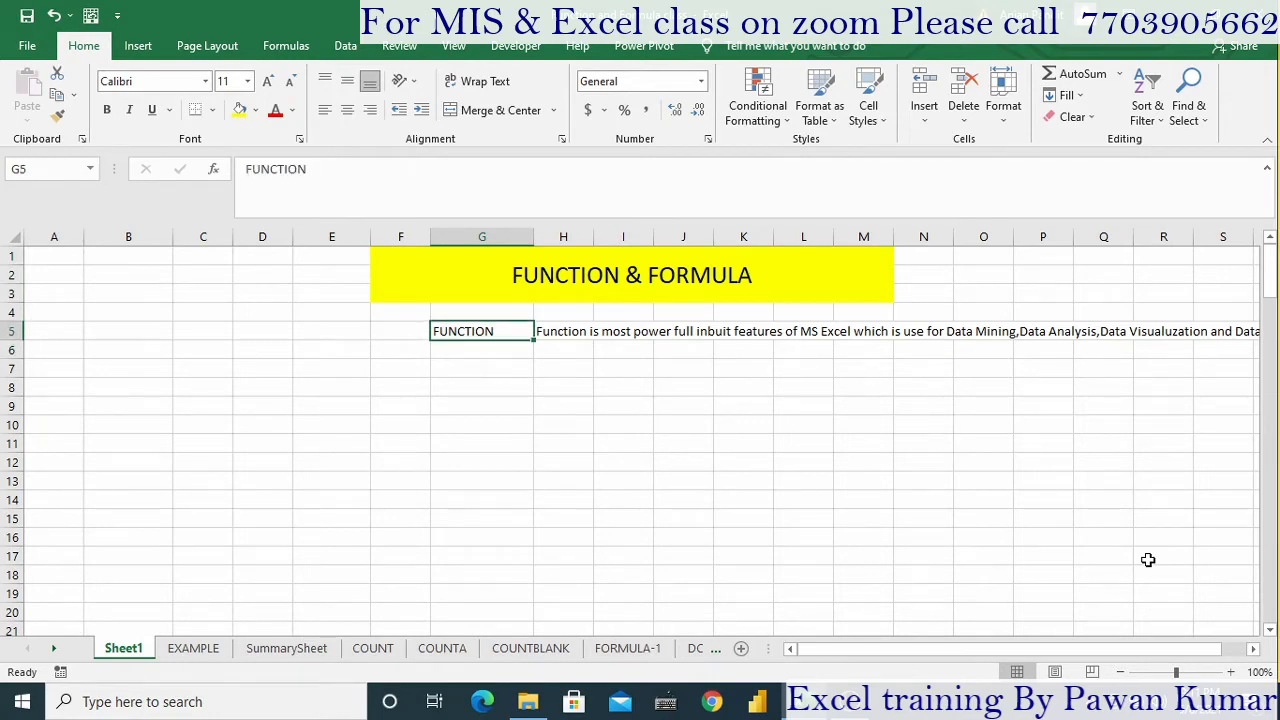
{"action": "key", "text": "Right"}
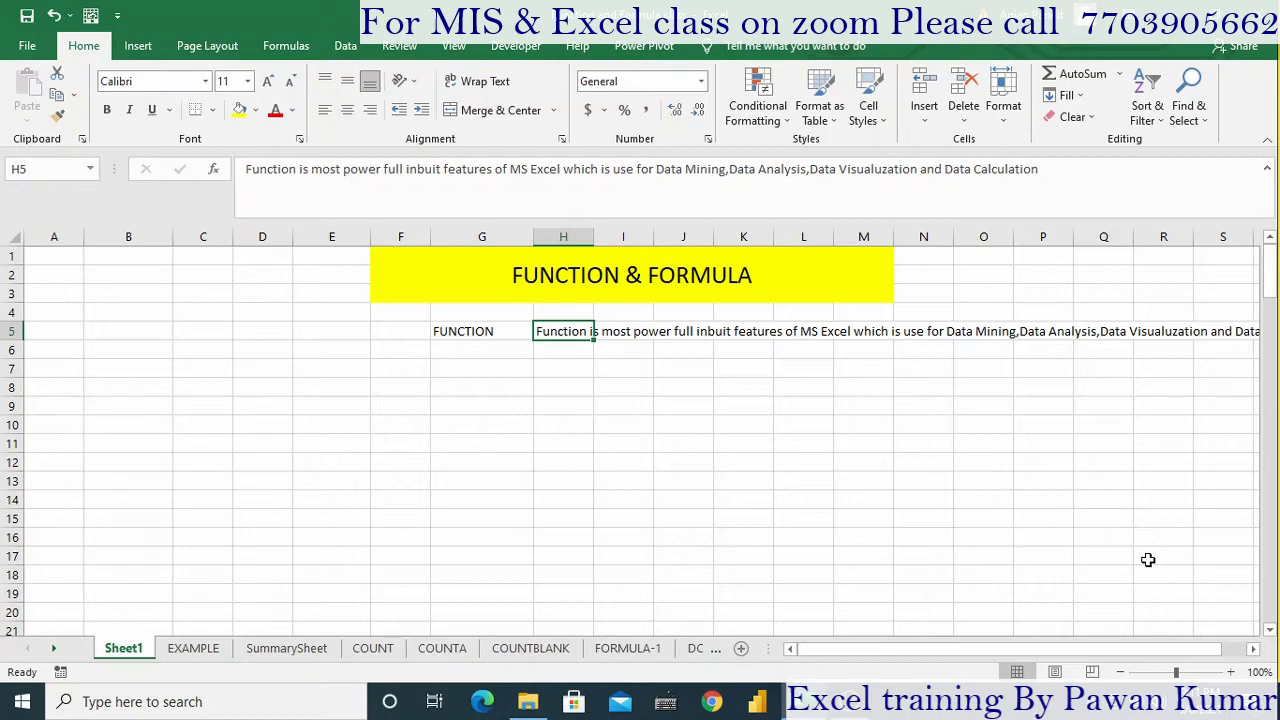
{"action": "left_click", "coordinate": [1254, 650]}
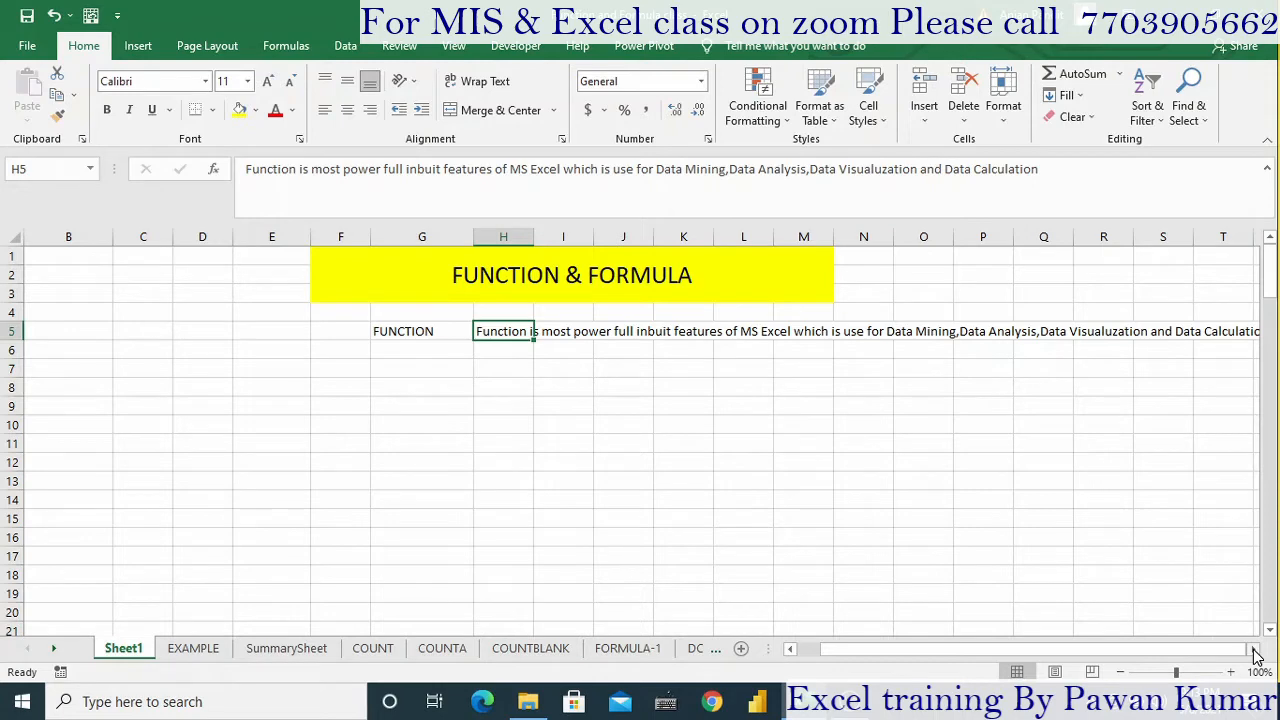
Step: Examine the Data and Requirement diagram in rows 22 to 32, selecting both rectangles and the Function arrow between them
{"action": "key", "text": "Left"}
{"action": "key", "text": "Left"}
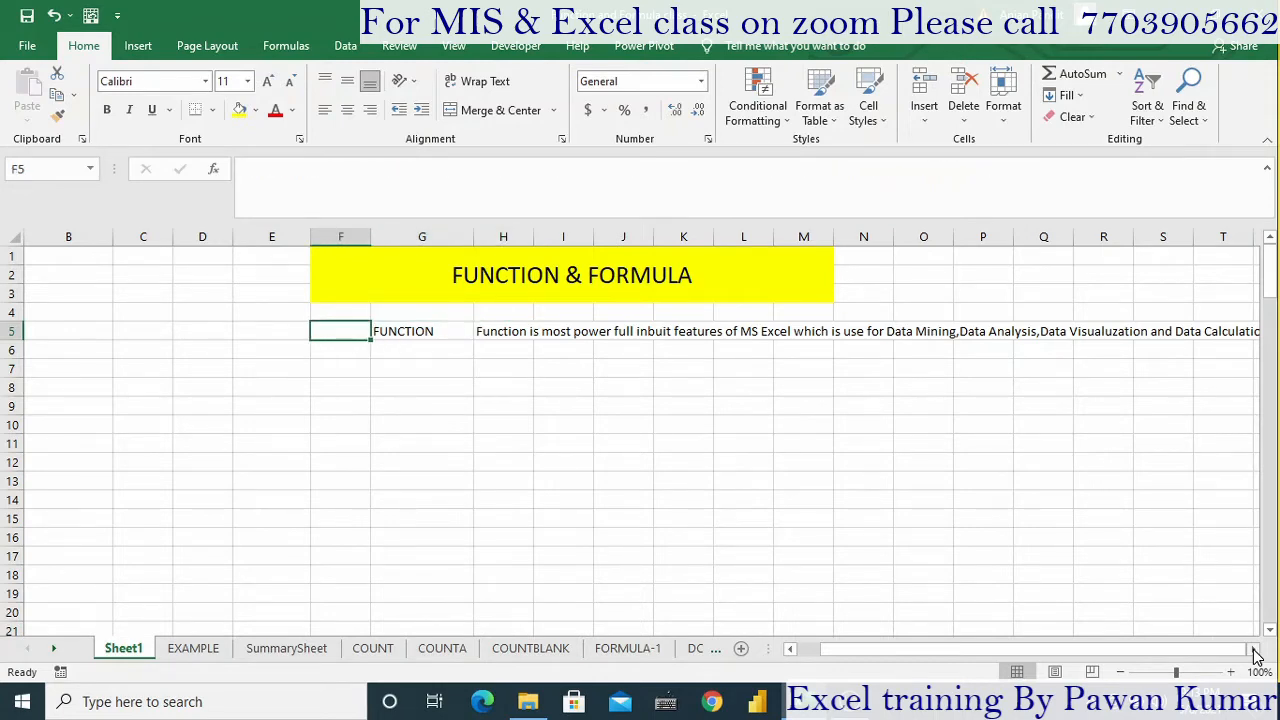
{"action": "key", "text": "Right"}
{"action": "key", "text": "Down"}
{"action": "key", "text": "Down"}
{"action": "key", "text": "Down"}
{"action": "key", "text": "Down"}
{"action": "key", "text": "Down"}
{"action": "key", "text": "Down"}
{"action": "key", "text": "Down"}
{"action": "key", "text": "Down"}
{"action": "key", "text": "Down"}
{"action": "key", "text": "Down"}
{"action": "key", "text": "Down"}
{"action": "key", "text": "Down"}
{"action": "key", "text": "Down"}
{"action": "key", "text": "Down"}
{"action": "key", "text": "Down"}
{"action": "key", "text": "Down"}
{"action": "key", "text": "Down"}
{"action": "key", "text": "Down"}
{"action": "key", "text": "Down"}
{"action": "key", "text": "Down"}
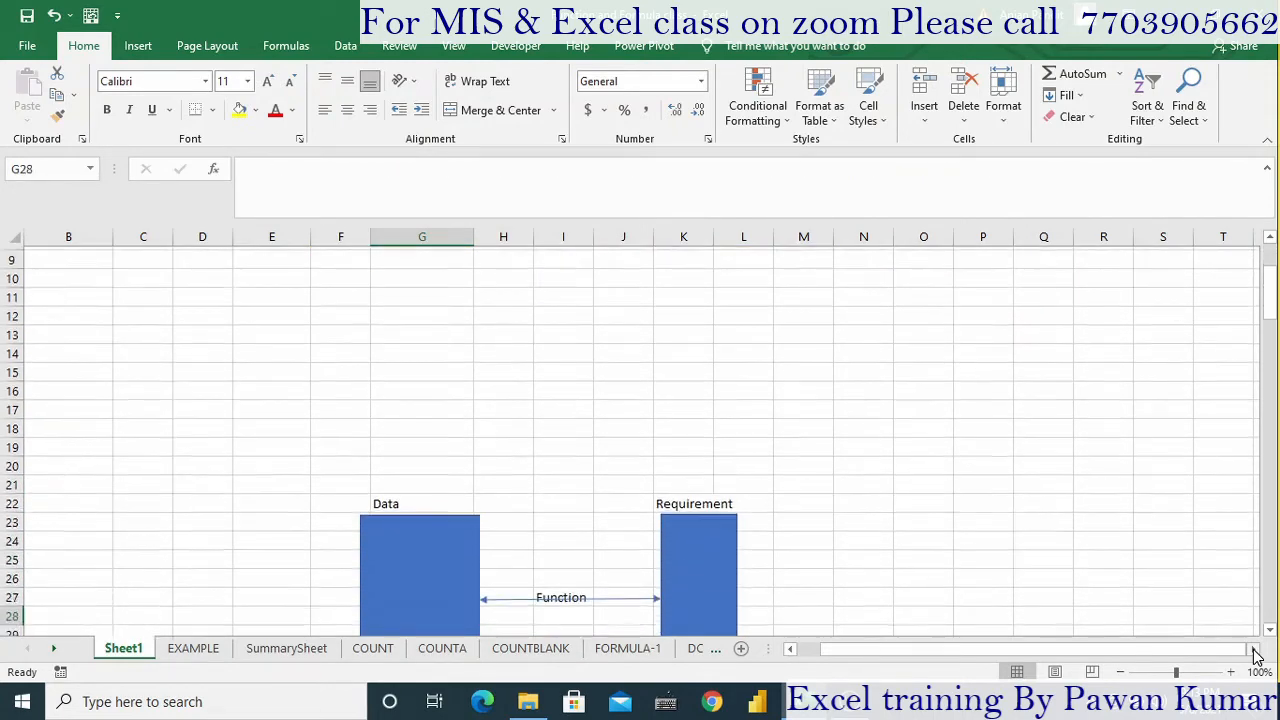
{"action": "key", "text": "Down"}
{"action": "key", "text": "Down"}
{"action": "key", "text": "Down"}
{"action": "key", "text": "Down"}
{"action": "key", "text": "Down"}
{"action": "key", "text": "Down"}
{"action": "key", "text": "Down"}
{"action": "key", "text": "Down"}
{"action": "key", "text": "Down"}
{"action": "key", "text": "Down"}
{"action": "key", "text": "Down"}
{"action": "key", "text": "Down"}
{"action": "key", "text": "Down"}
{"action": "key", "text": "Down"}
{"action": "key", "text": "Down"}
{"action": "key", "text": "Up"}
{"action": "key", "text": "Up"}
{"action": "key", "text": "Up"}
{"action": "key", "text": "Up"}
{"action": "key", "text": "Up"}
{"action": "key", "text": "Up"}
{"action": "key", "text": "Up"}
{"action": "key", "text": "Up"}
{"action": "key", "text": "Up"}
{"action": "key", "text": "Up"}
{"action": "key", "text": "Up"}
{"action": "key", "text": "Up"}
{"action": "key", "text": "Up"}
{"action": "key", "text": "Up"}
{"action": "key", "text": "Up"}
{"action": "key", "text": "Up"}
{"action": "key", "text": "Up"}
{"action": "key", "text": "Up"}
{"action": "key", "text": "Up"}
{"action": "key", "text": "Up"}
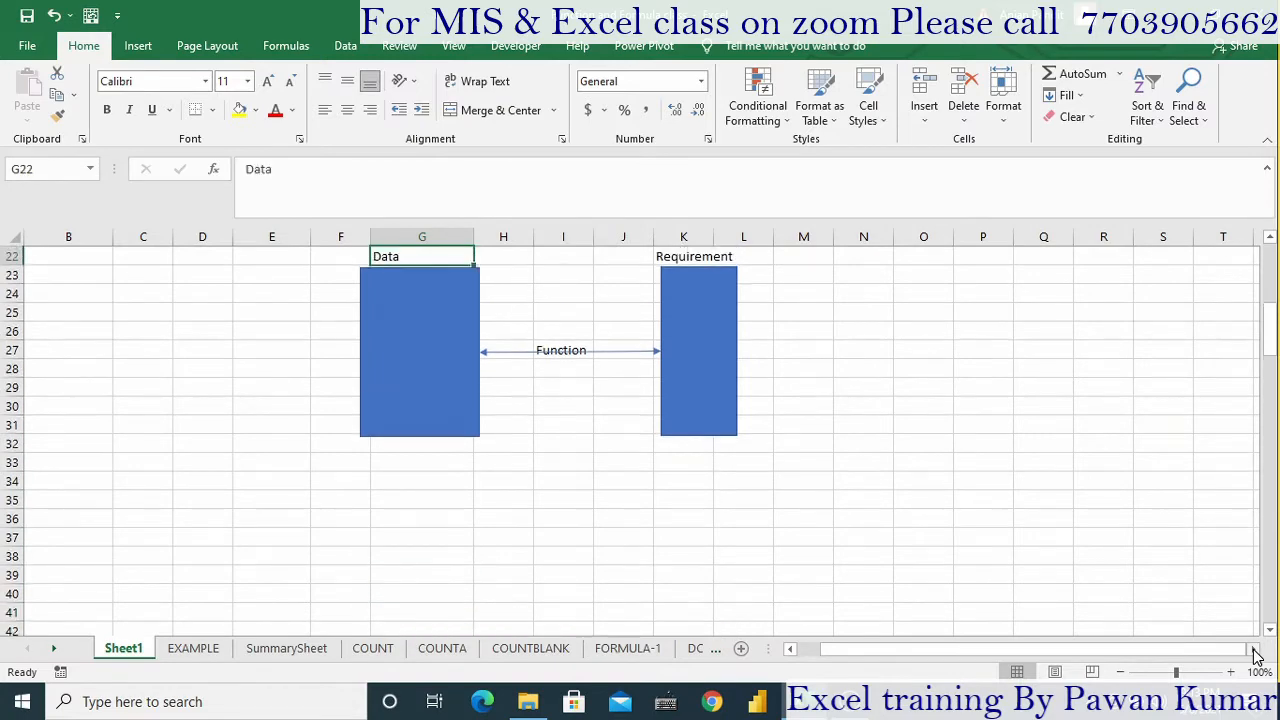
{"action": "key", "text": "Down"}
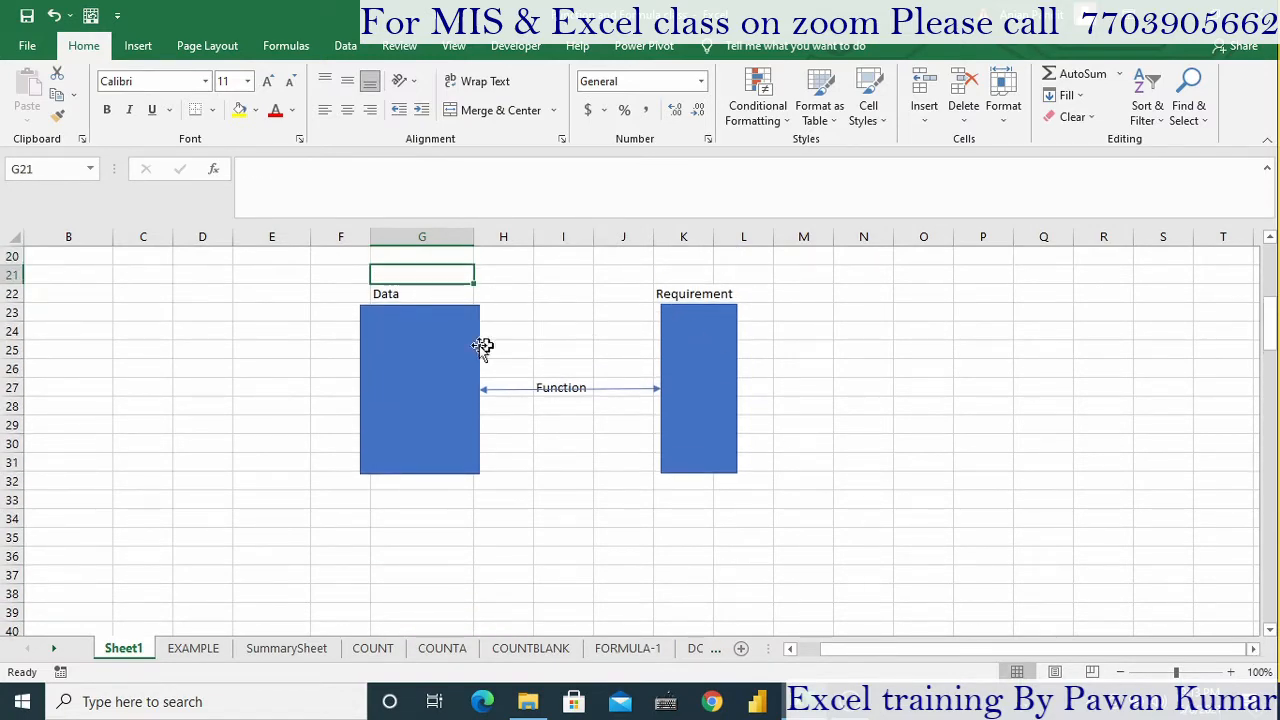
{"action": "left_click", "coordinate": [443, 357]}
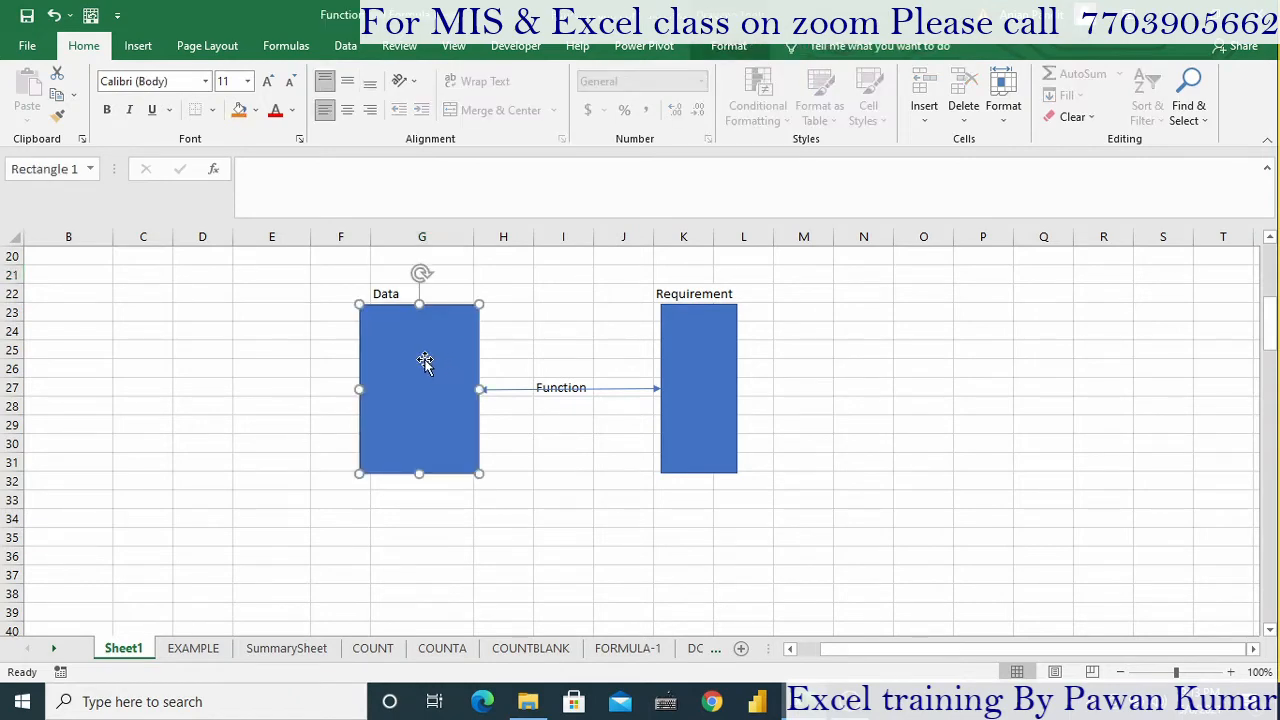
{"action": "left_click", "coordinate": [687, 352]}
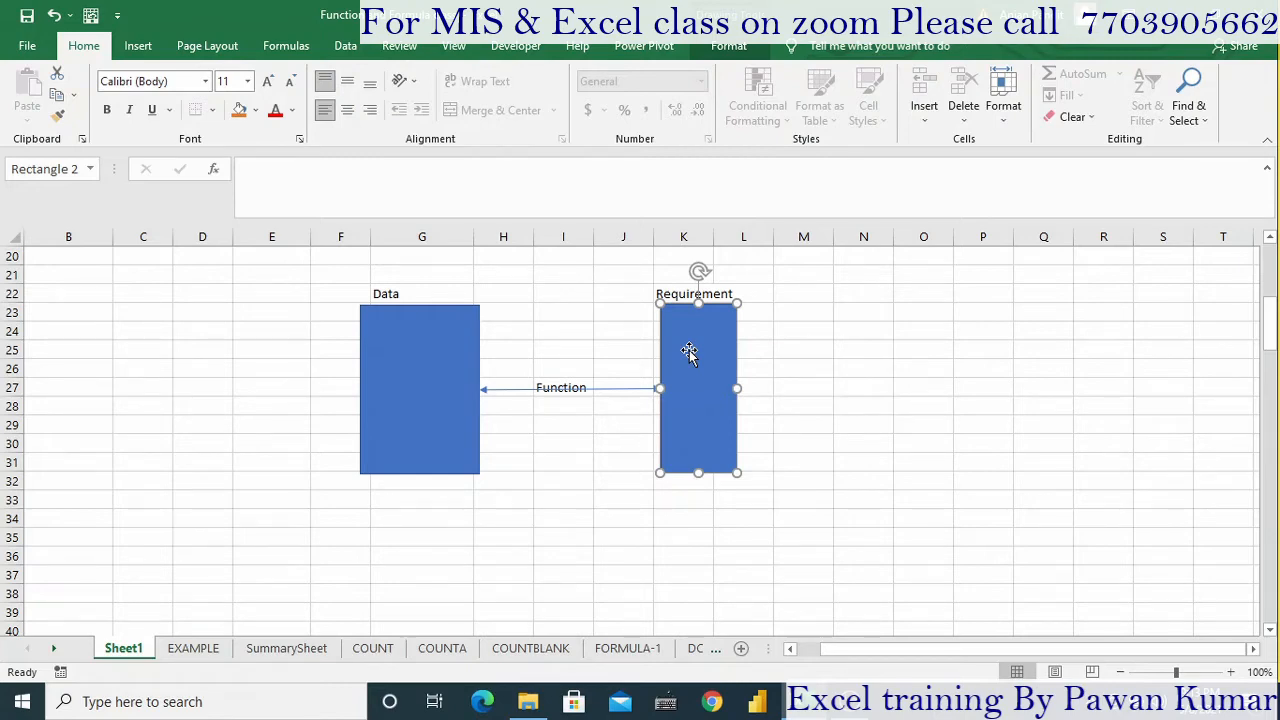
{"action": "left_click", "coordinate": [410, 352]}
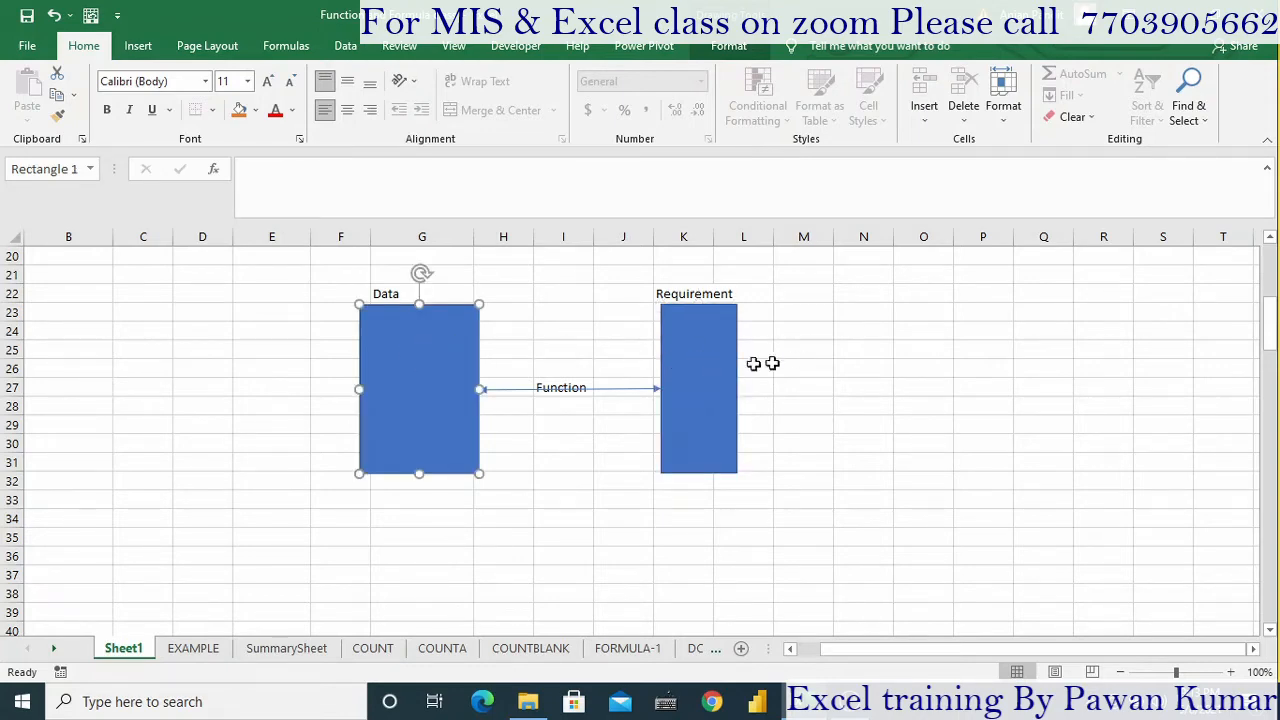
{"action": "left_click", "coordinate": [710, 367]}
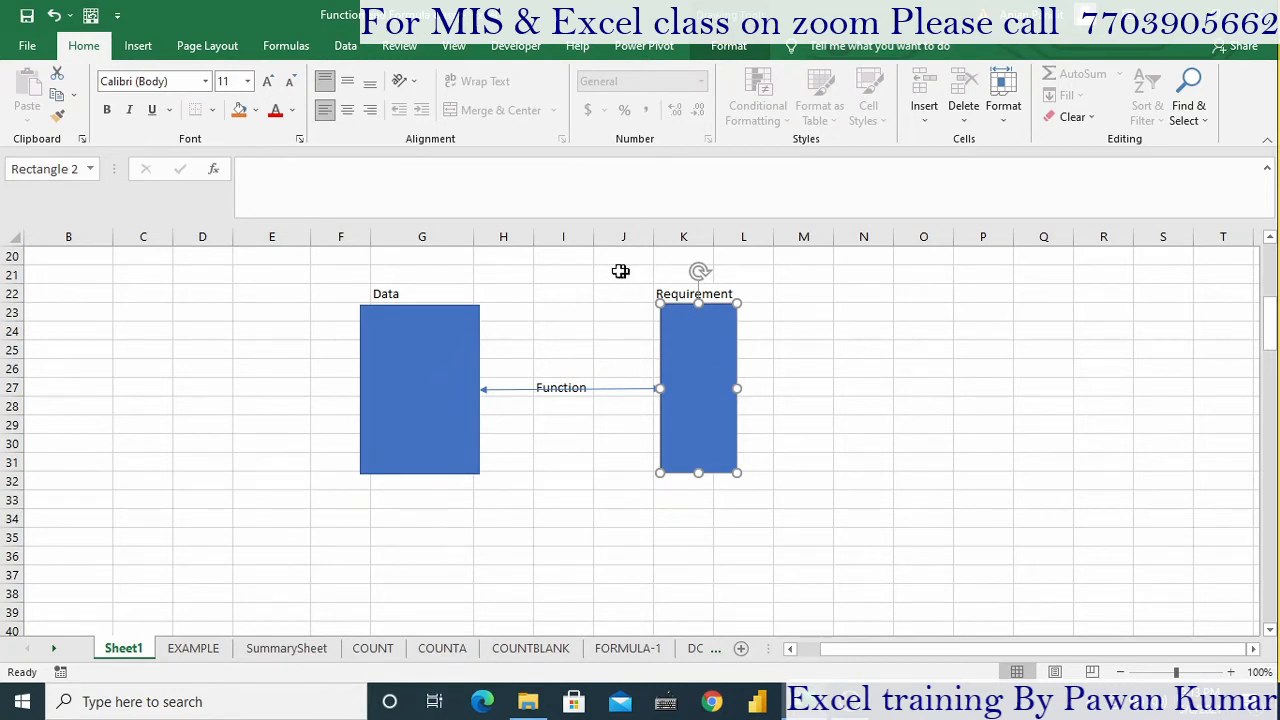
{"action": "left_click", "coordinate": [560, 389]}
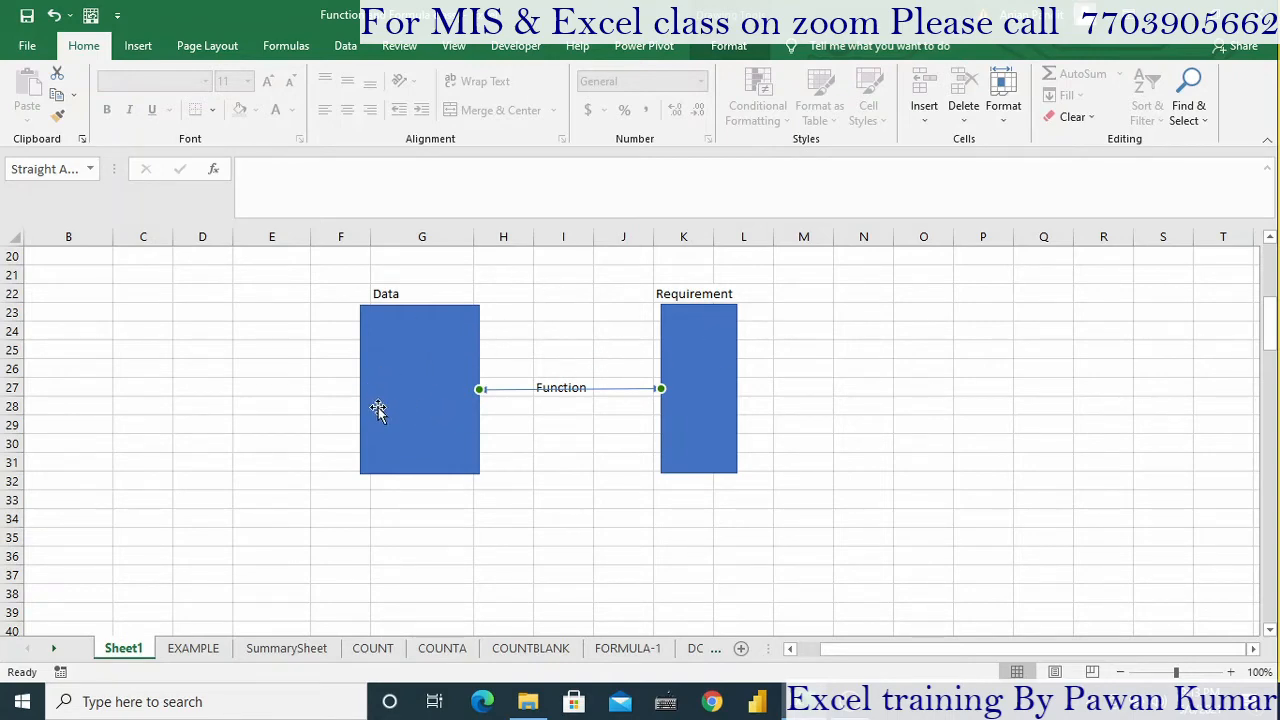
{"action": "left_click", "coordinate": [456, 384]}
{"action": "left_click", "coordinate": [456, 384]}
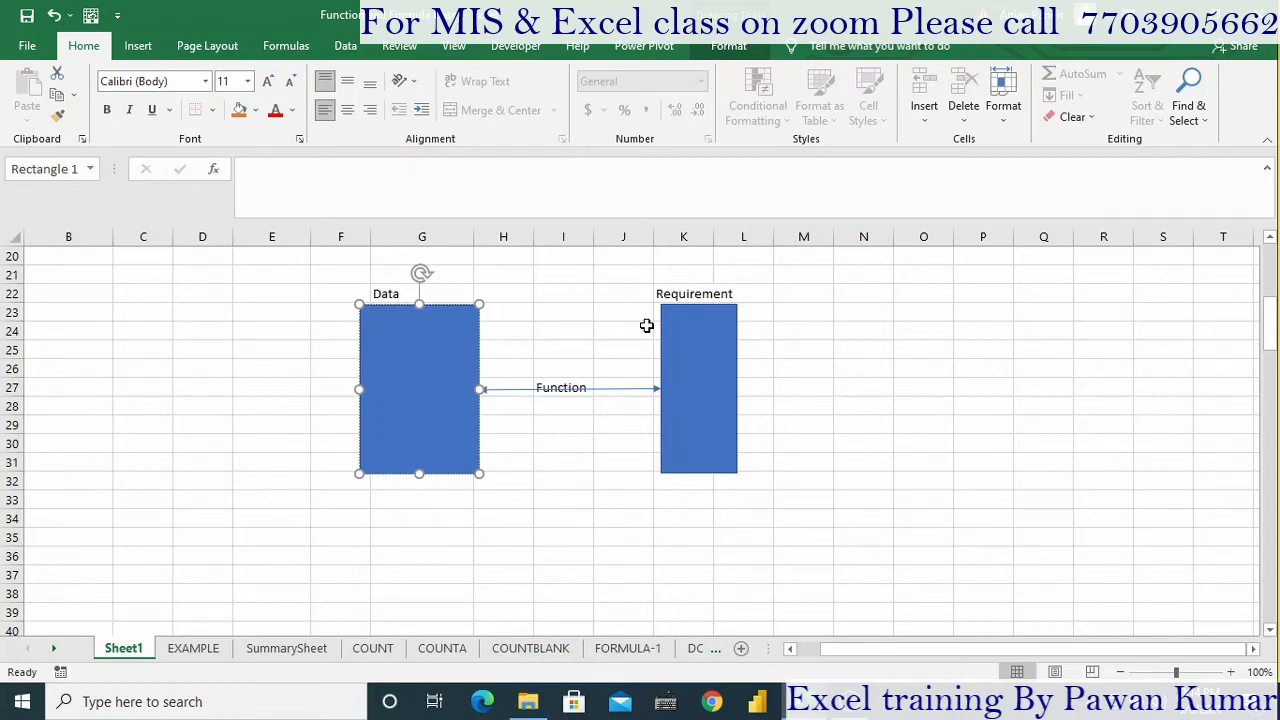
Step: Review the Data Calculation, Data Mining, Data Analysis and Data Visualization entries and their descriptions in rows 43 to 46
{"action": "left_click", "coordinate": [546, 536]}
{"action": "key", "text": "Down"}
{"action": "key", "text": "Down"}
{"action": "key", "text": "Down"}
{"action": "key", "text": "Down"}
{"action": "key", "text": "Down"}
{"action": "key", "text": "Down"}
{"action": "key", "text": "Down"}
{"action": "key", "text": "Down"}
{"action": "key", "text": "Down"}
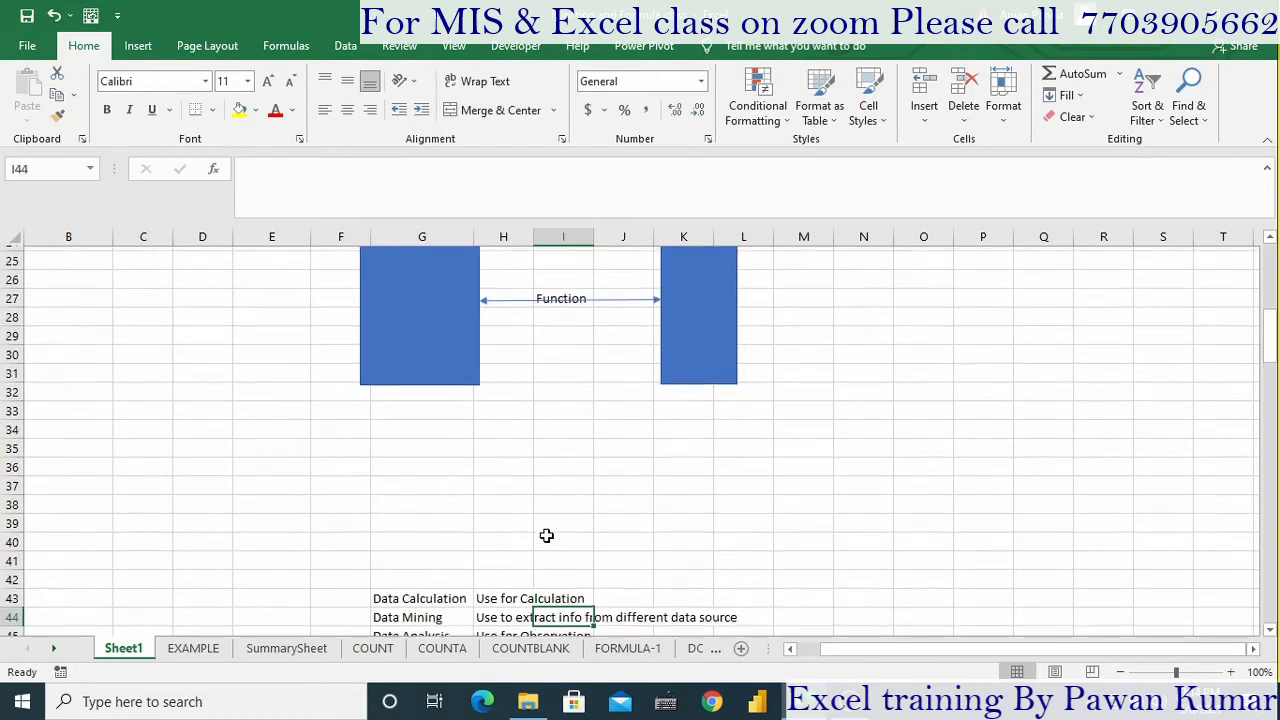
{"action": "key", "text": "Down"}
{"action": "key", "text": "Up"}
{"action": "key", "text": "Up"}
{"action": "key", "text": "Up"}
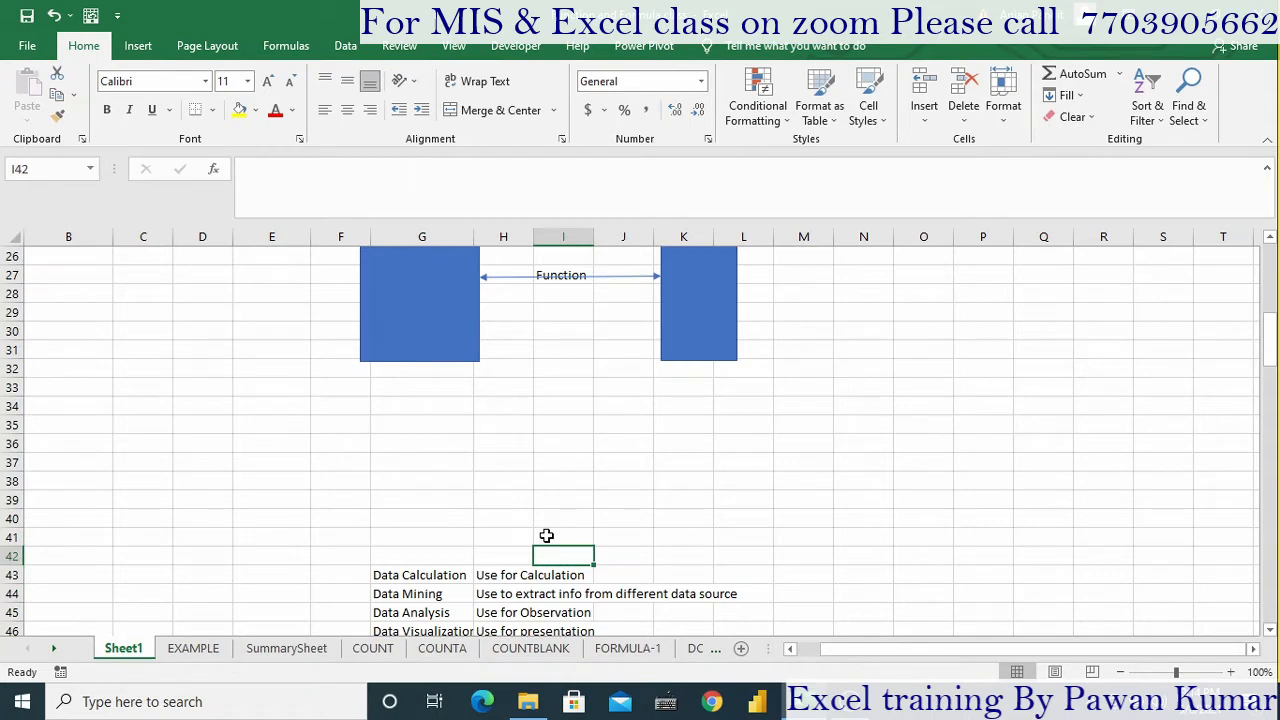
{"action": "key", "text": "Left"}
{"action": "key", "text": "Left"}
{"action": "key", "text": "Down"}
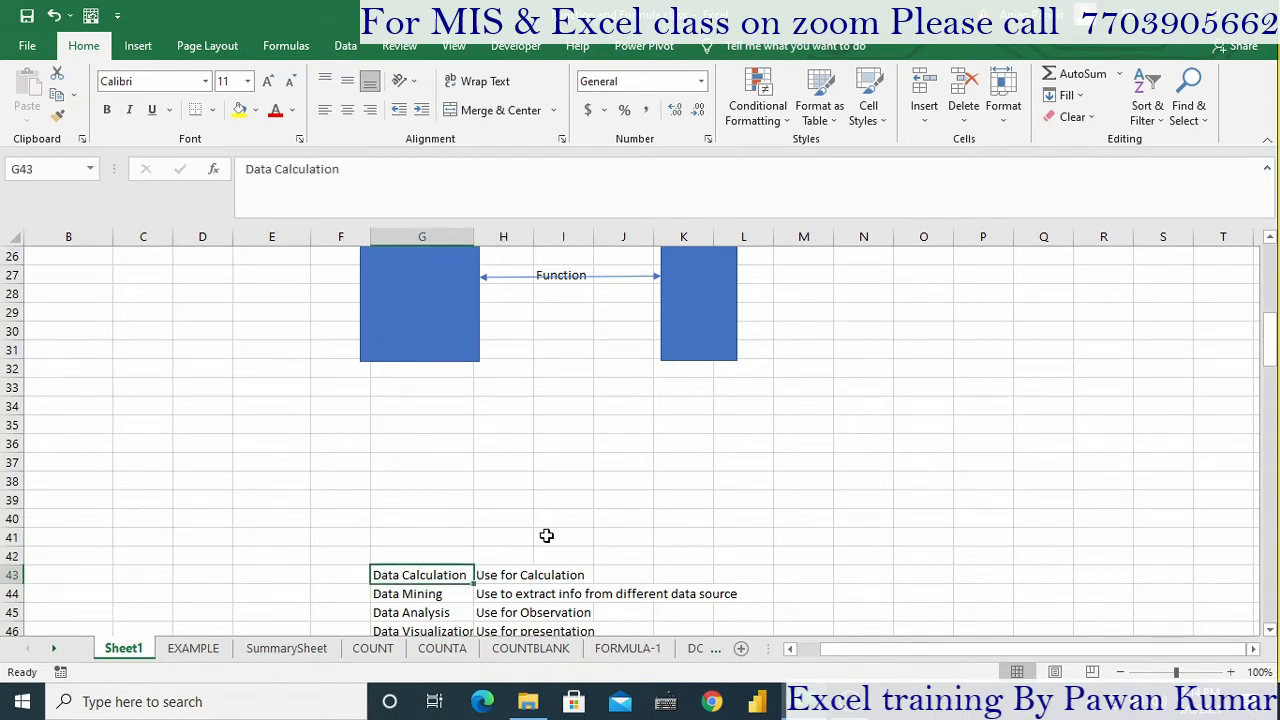
{"action": "key", "text": "Down"}
{"action": "key", "text": "Down"}
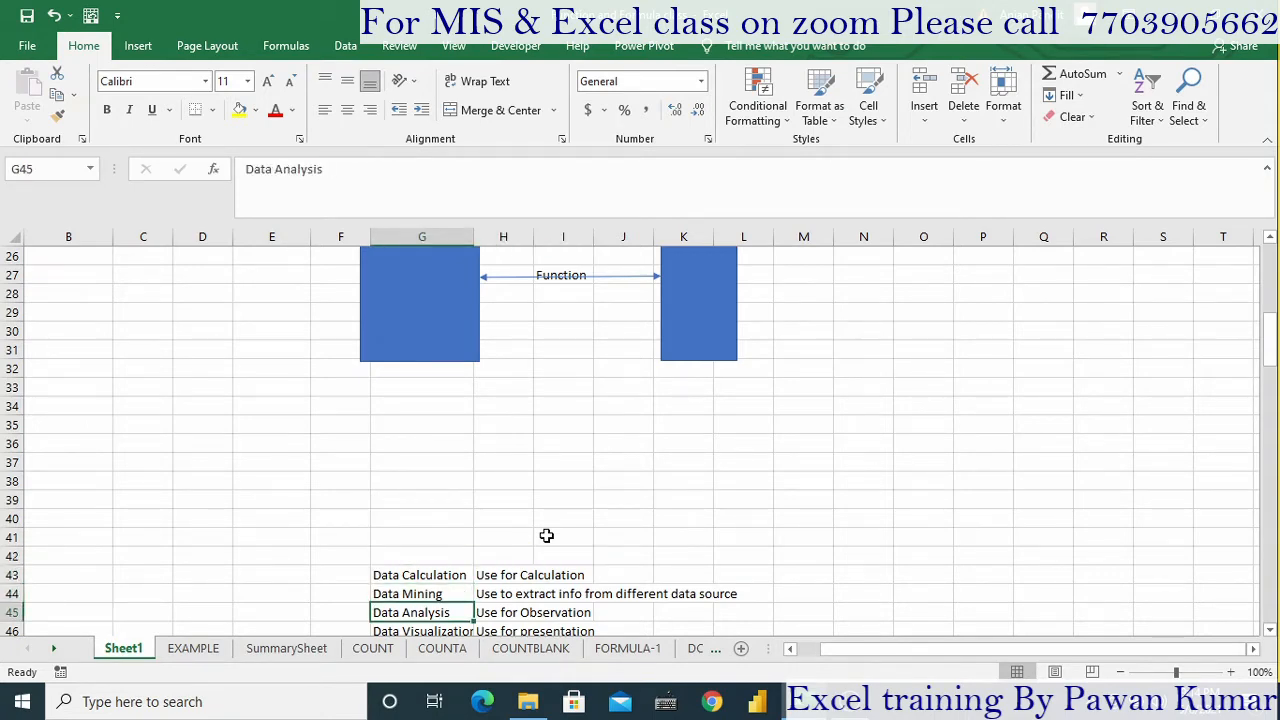
{"action": "key", "text": "Down"}
{"action": "key", "text": "Up"}
{"action": "key", "text": "Up"}
{"action": "key", "text": "Up"}
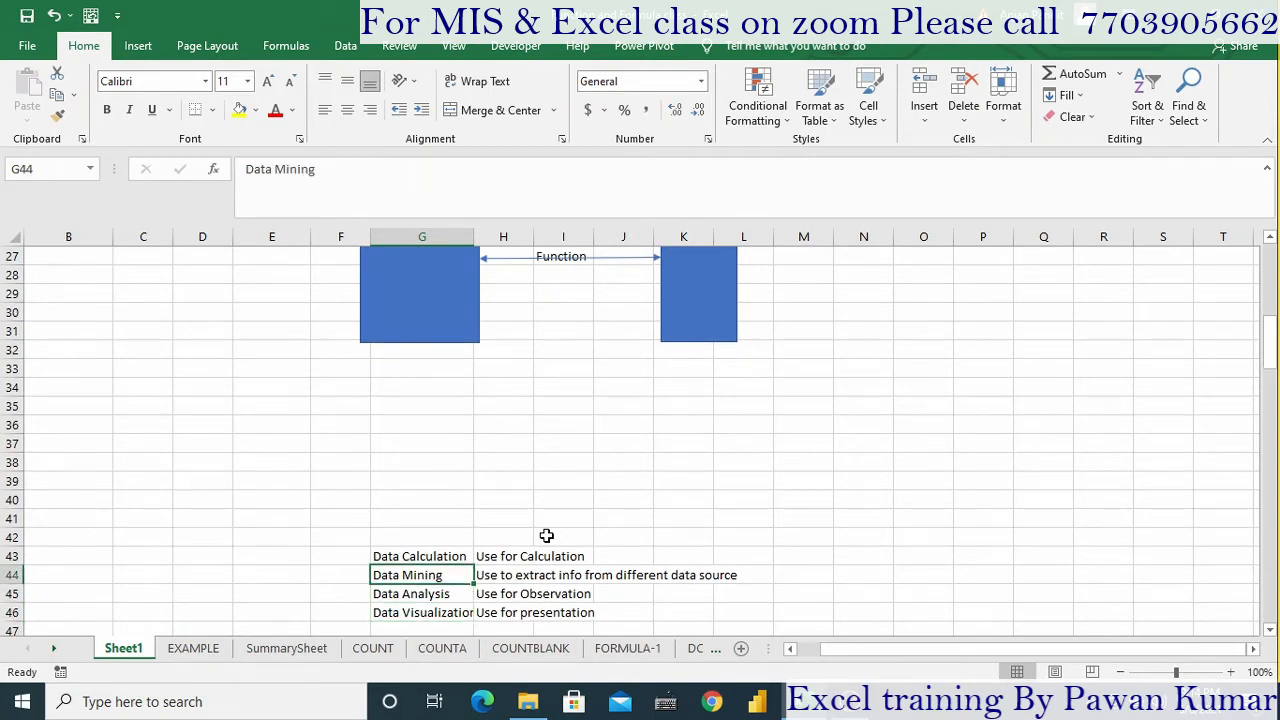
{"action": "key", "text": "Right"}
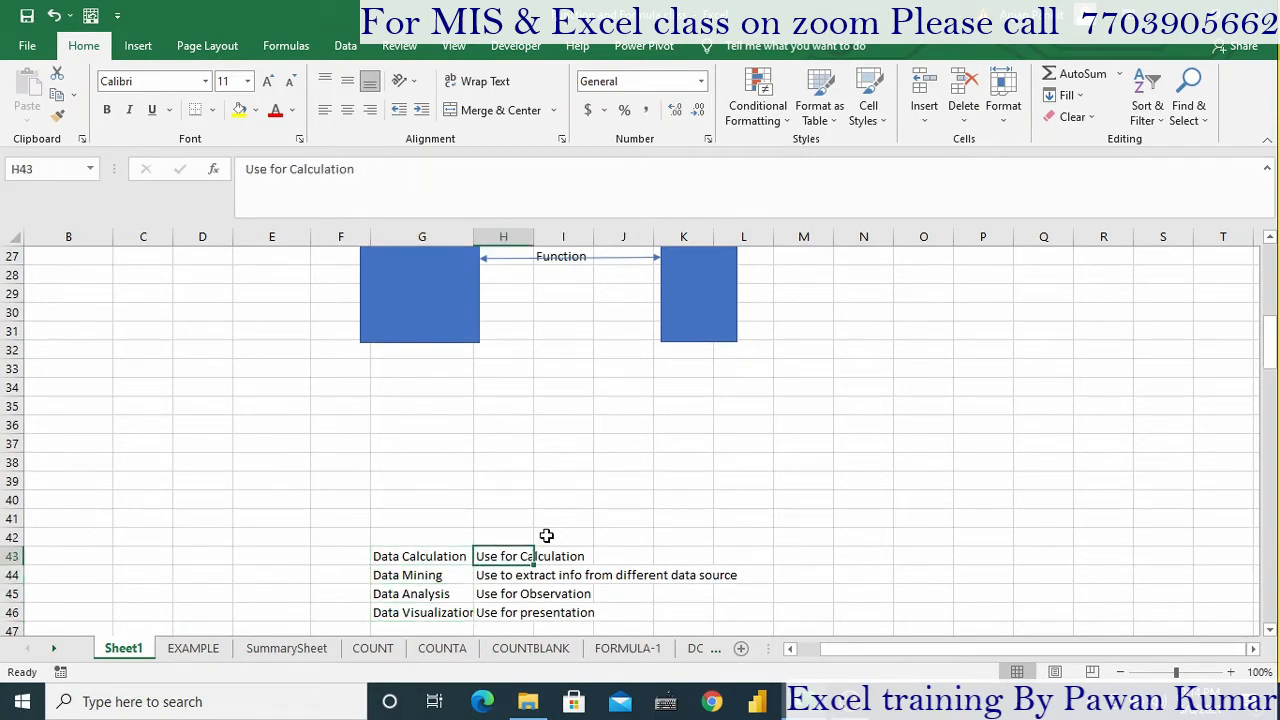
{"action": "key", "text": "Down"}
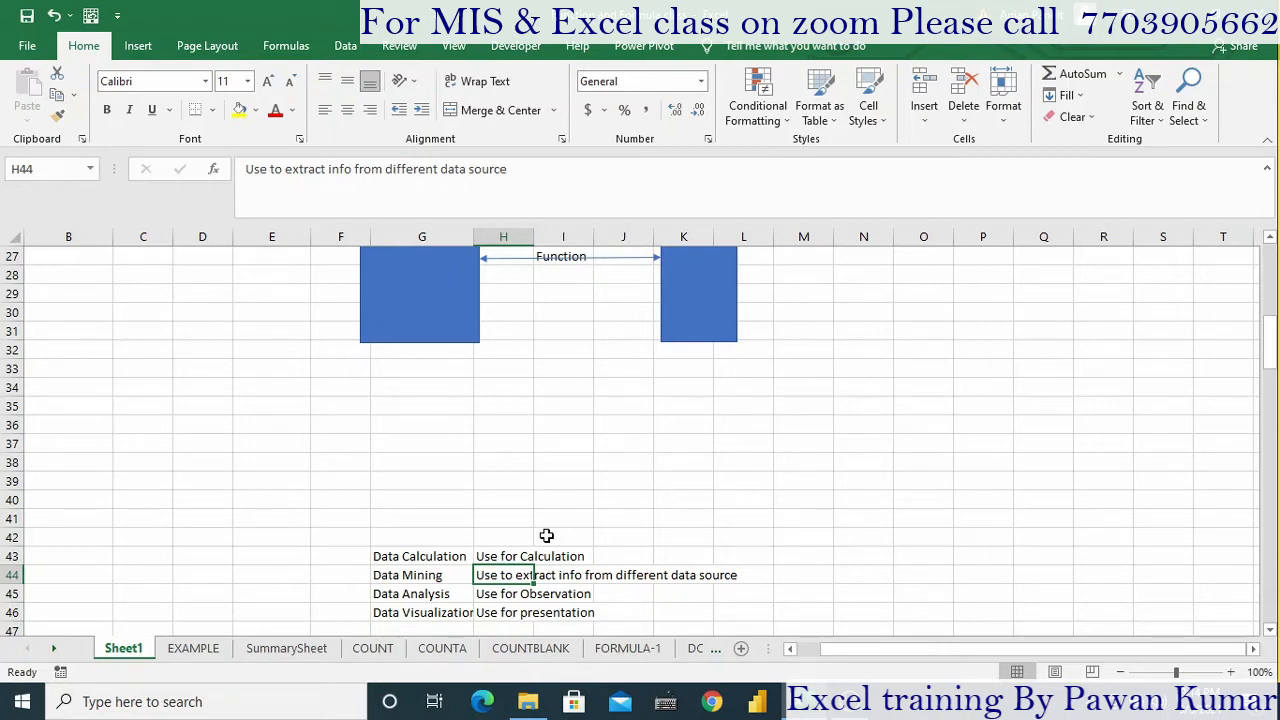
{"action": "key", "text": "Up"}
{"action": "key", "text": "Down"}
{"action": "key", "text": "Down"}
{"action": "key", "text": "Down"}
{"action": "key", "text": "Down"}
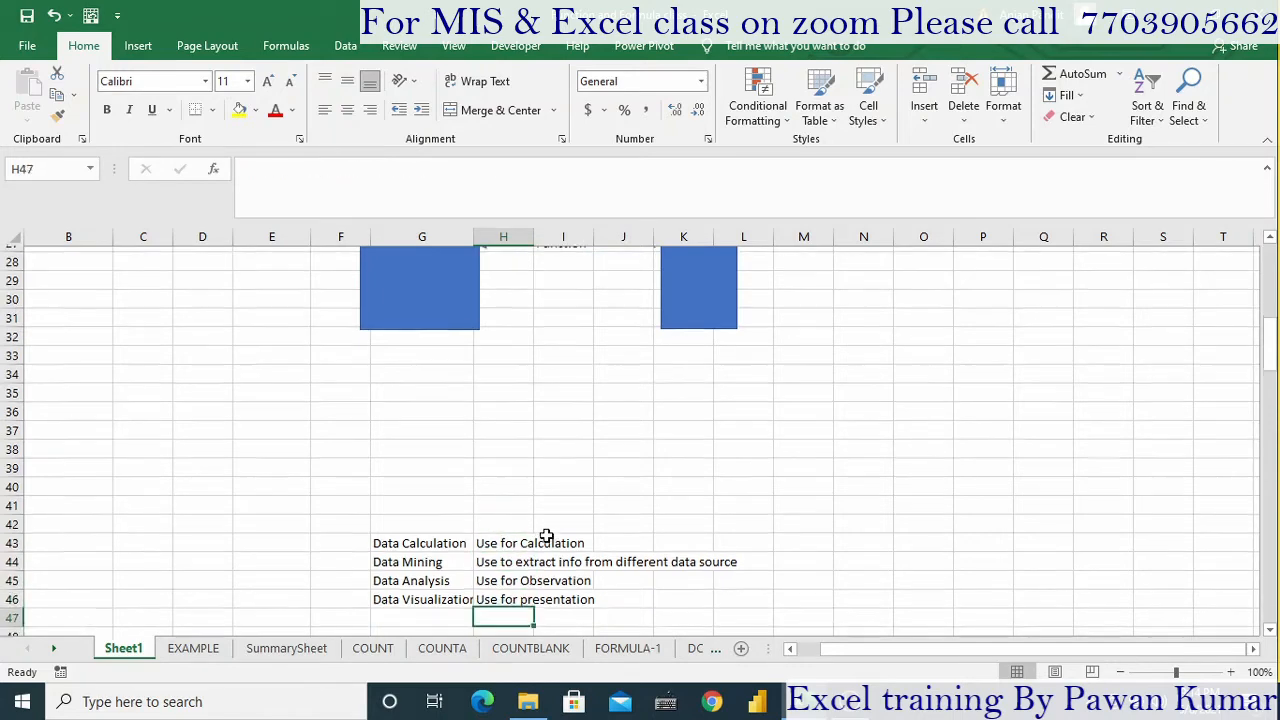
{"action": "key", "text": "Up"}
{"action": "key", "text": "Down"}
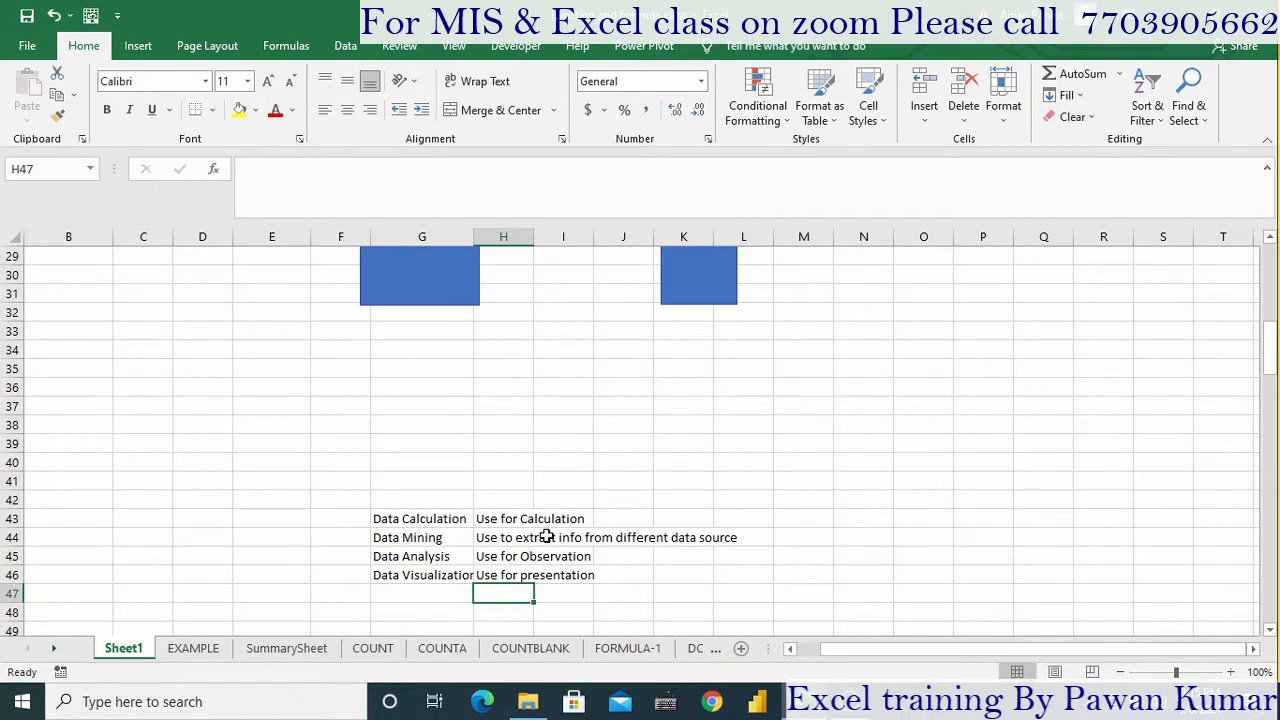
Step: Delete the "CSC Interview Question" text from cell D62, below the Types of Function heading
{"action": "key", "text": "Down"}
{"action": "key", "text": "Down"}
{"action": "key", "text": "Down"}
{"action": "key", "text": "Down"}
{"action": "key", "text": "Down"}
{"action": "key", "text": "Down"}
{"action": "key", "text": "Down"}
{"action": "key", "text": "Down"}
{"action": "key", "text": "Down"}
{"action": "key", "text": "Down"}
{"action": "key", "text": "Down"}
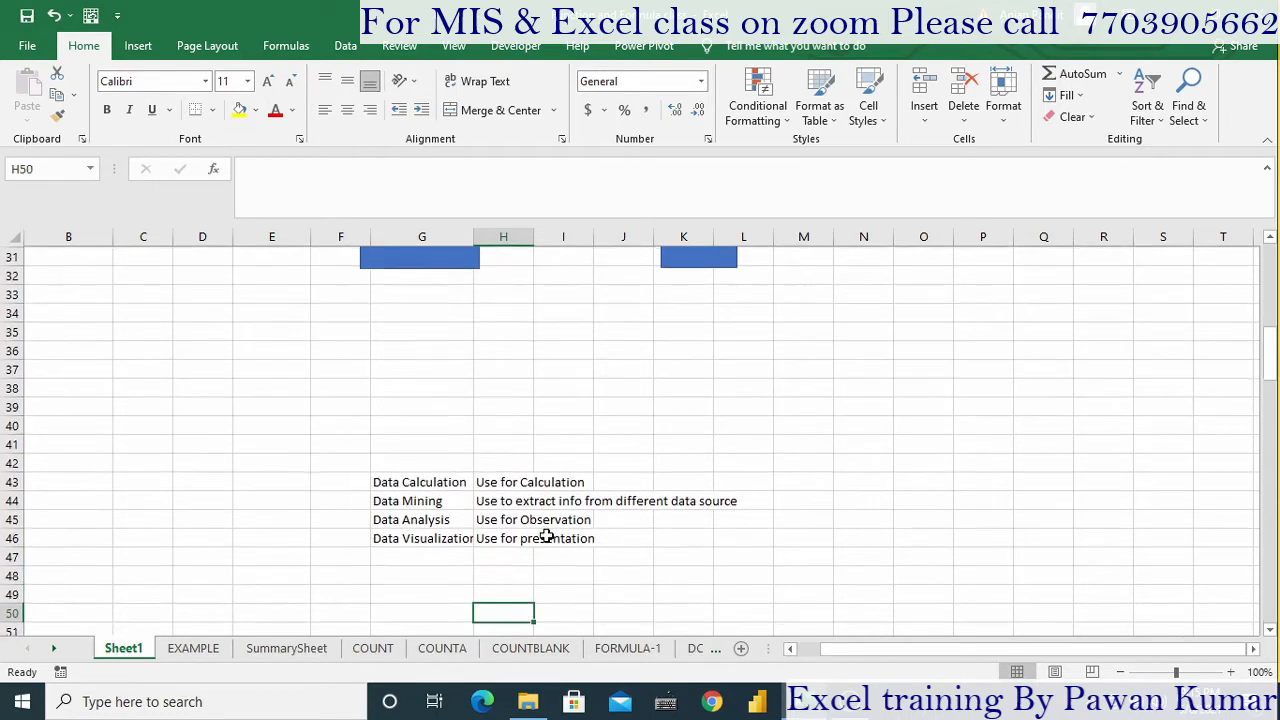
{"action": "key", "text": "Down"}
{"action": "key", "text": "Down"}
{"action": "key", "text": "Down"}
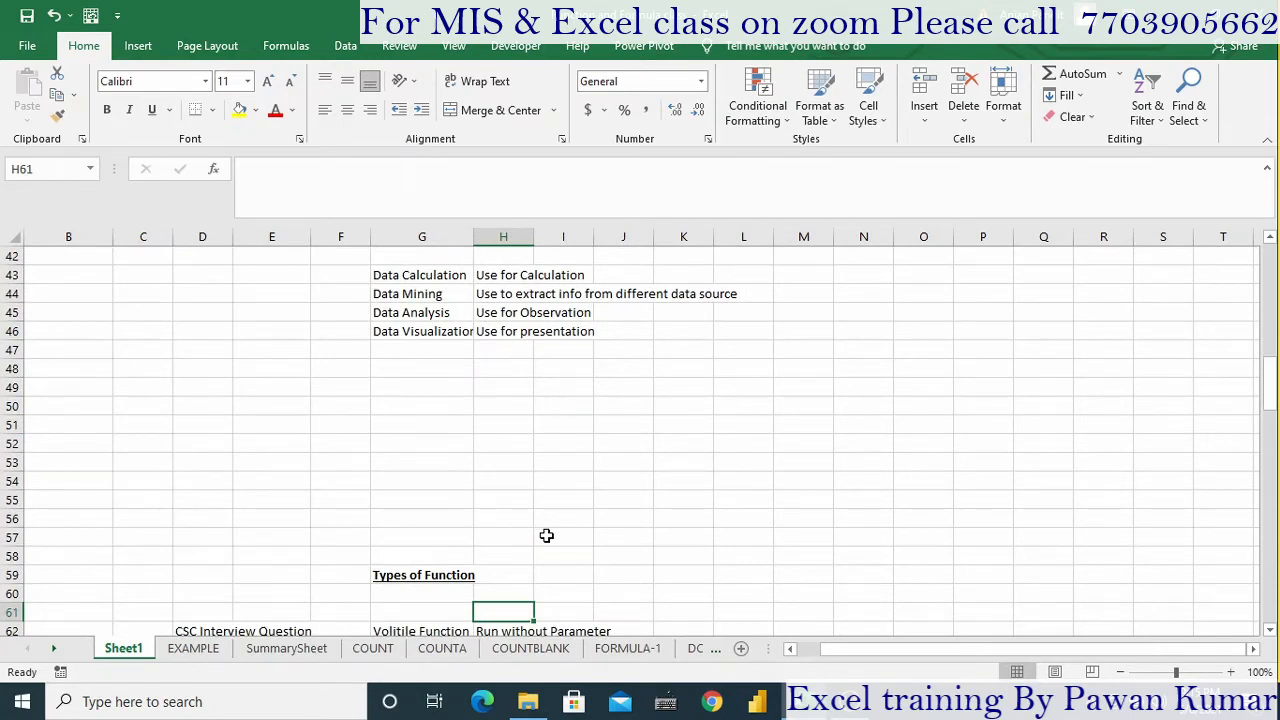
{"action": "key", "text": "Down"}
{"action": "key", "text": "Down"}
{"action": "key", "text": "Down"}
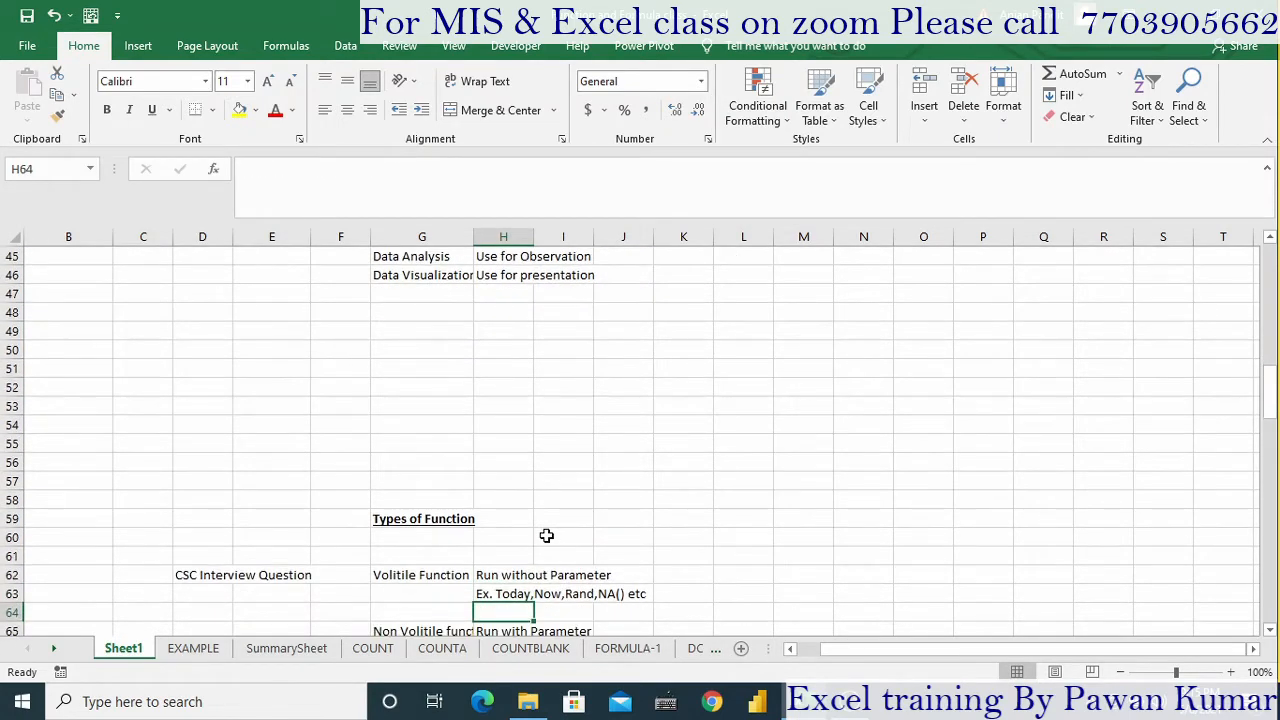
{"action": "left_click", "coordinate": [212, 575]}
{"action": "key", "text": "Delete"}
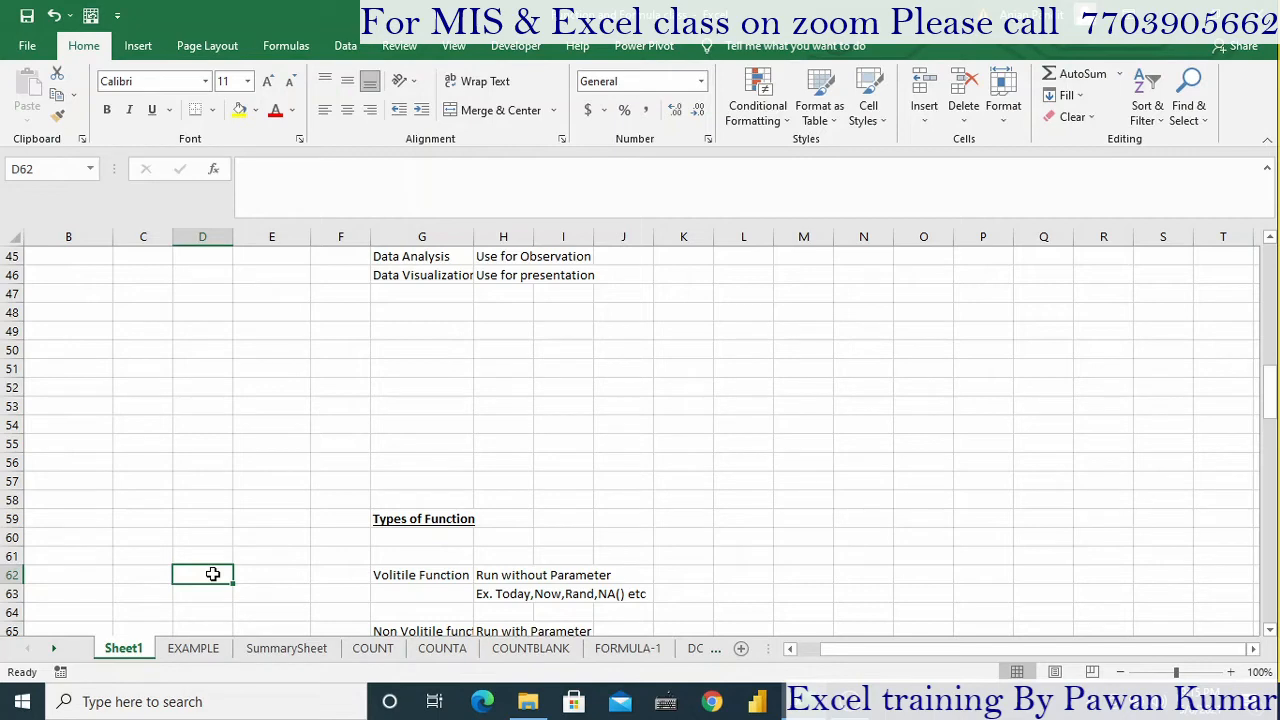
Step: Examine the Volitile Function and Non Volitile function entries in cells G62 and G65
{"action": "left_click", "coordinate": [423, 574]}
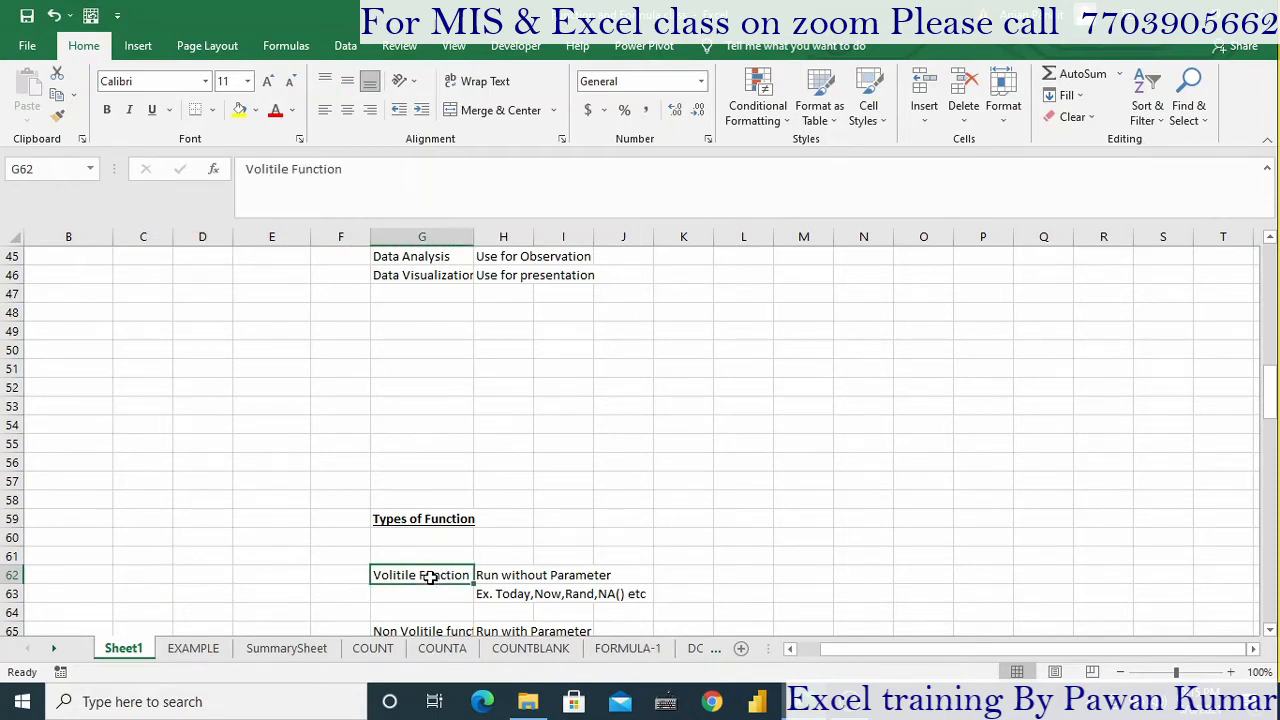
{"action": "left_click", "coordinate": [420, 628]}
{"action": "left_click", "coordinate": [451, 574]}
Step: Try to enter the formula =TODAY(C52) in cell C54, passing a cell reference as a parameter
{"action": "left_click", "coordinate": [162, 422]}
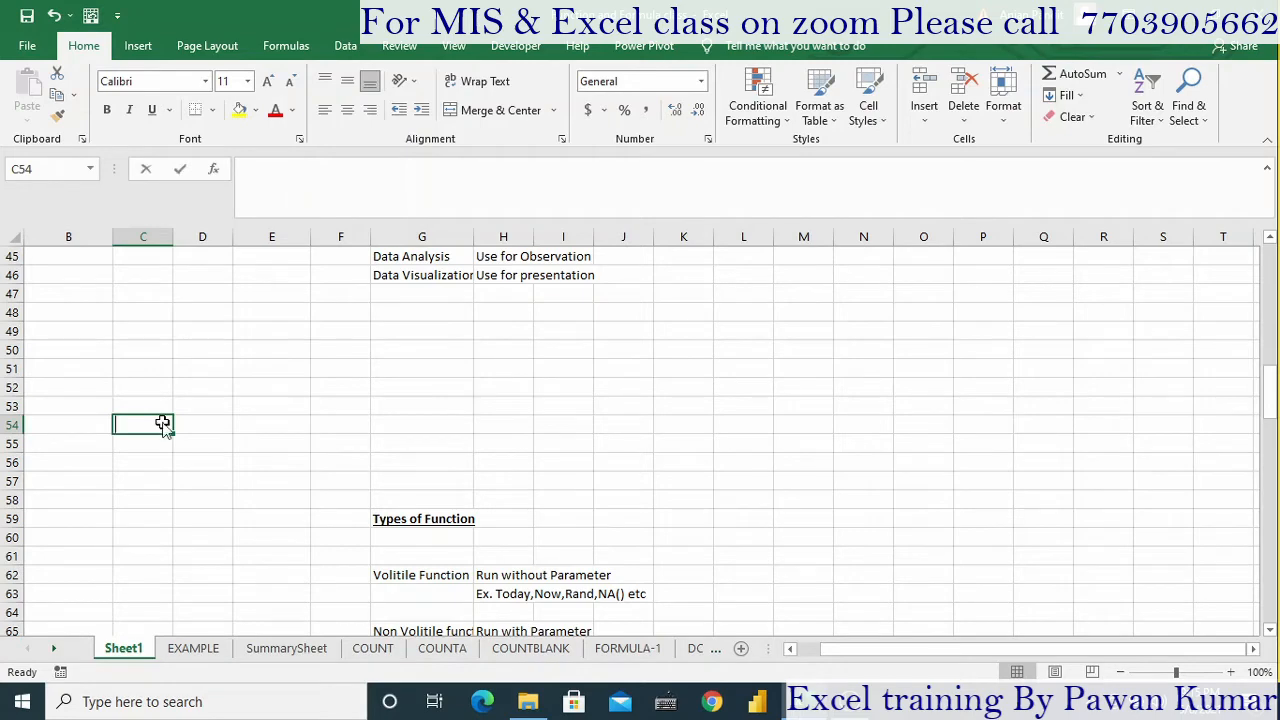
{"action": "type", "text": "=ta"}
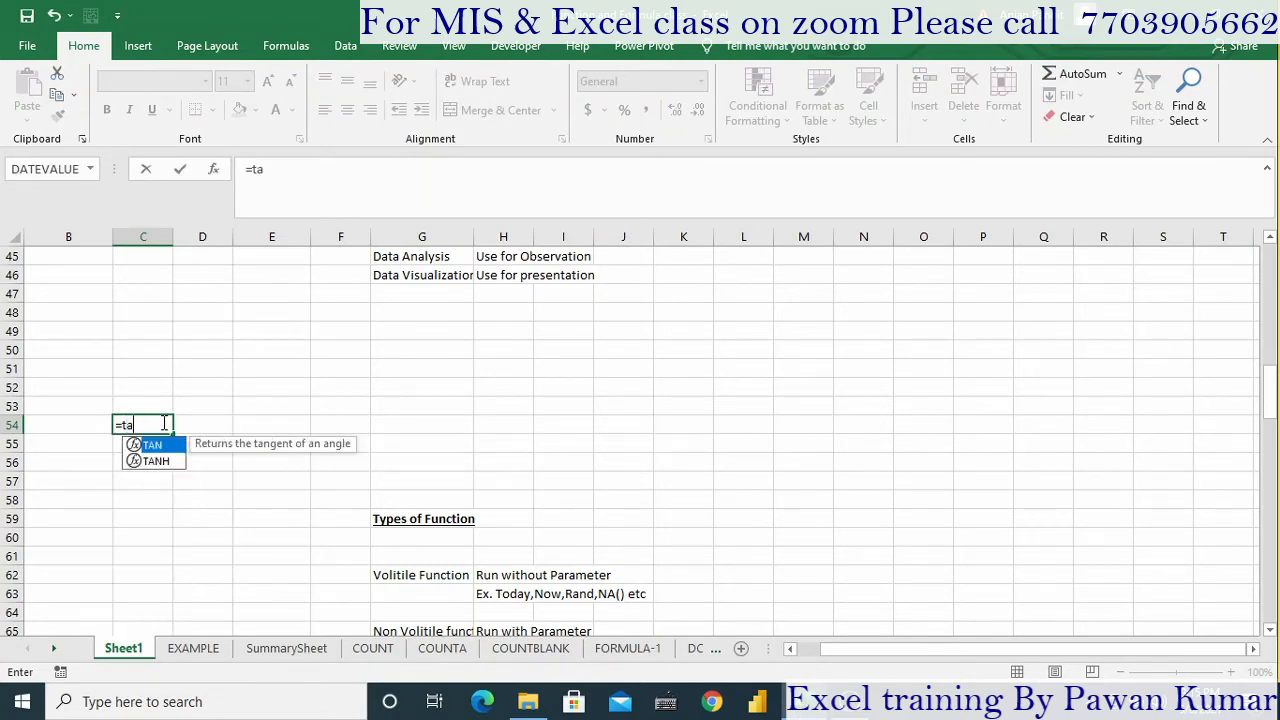
{"action": "key", "text": "BackSpace"}
{"action": "type", "text": "0d"}
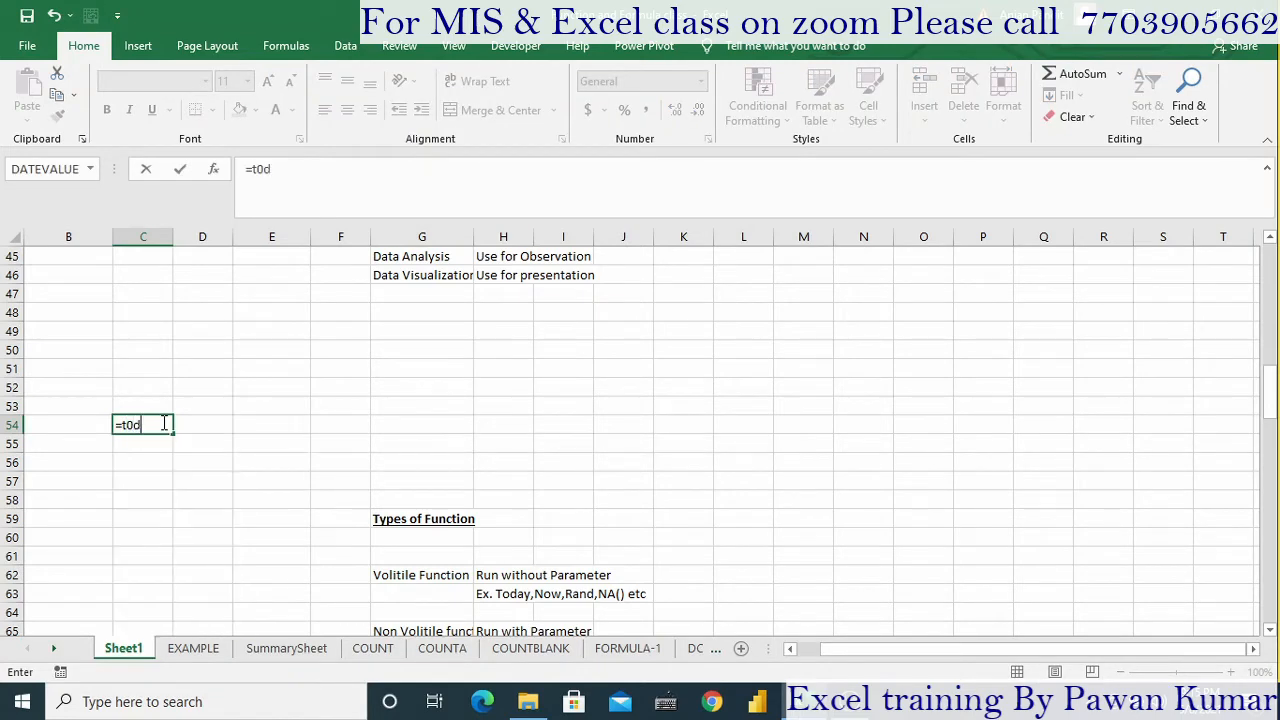
{"action": "key", "text": "BackSpace"}
{"action": "key", "text": "BackSpace"}
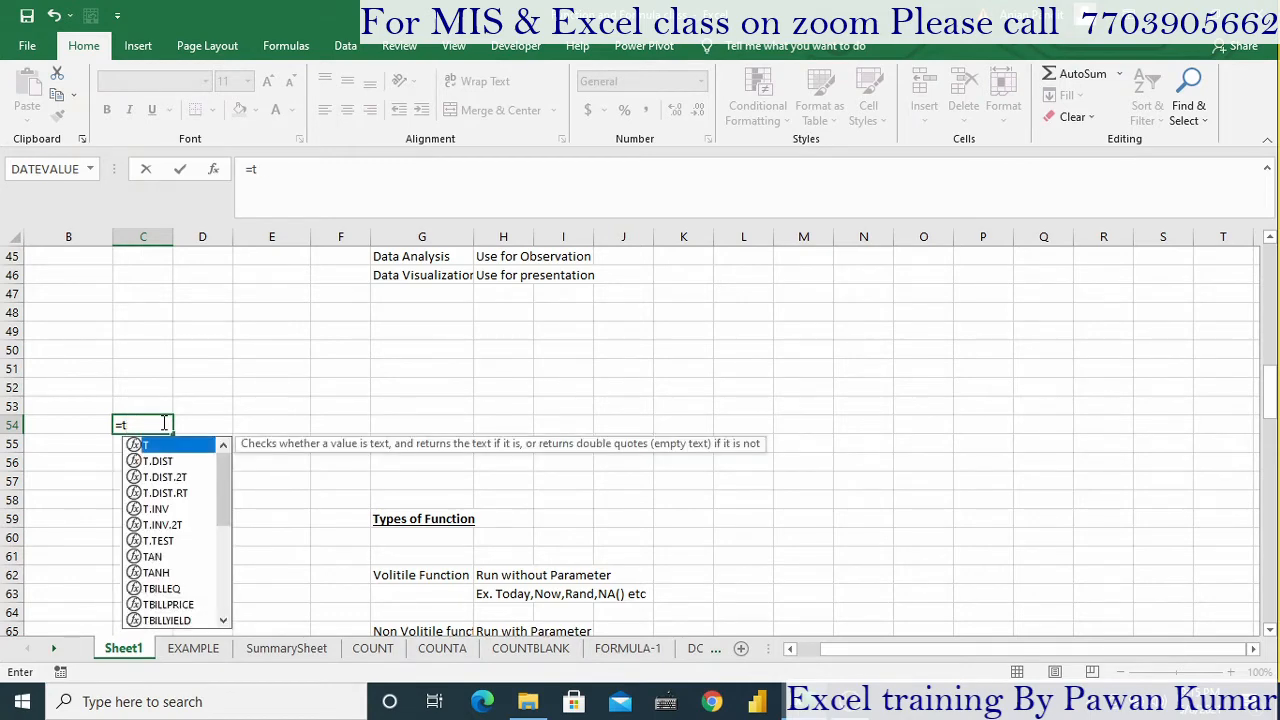
{"action": "type", "text": "o"}
{"action": "key", "text": "Tab"}
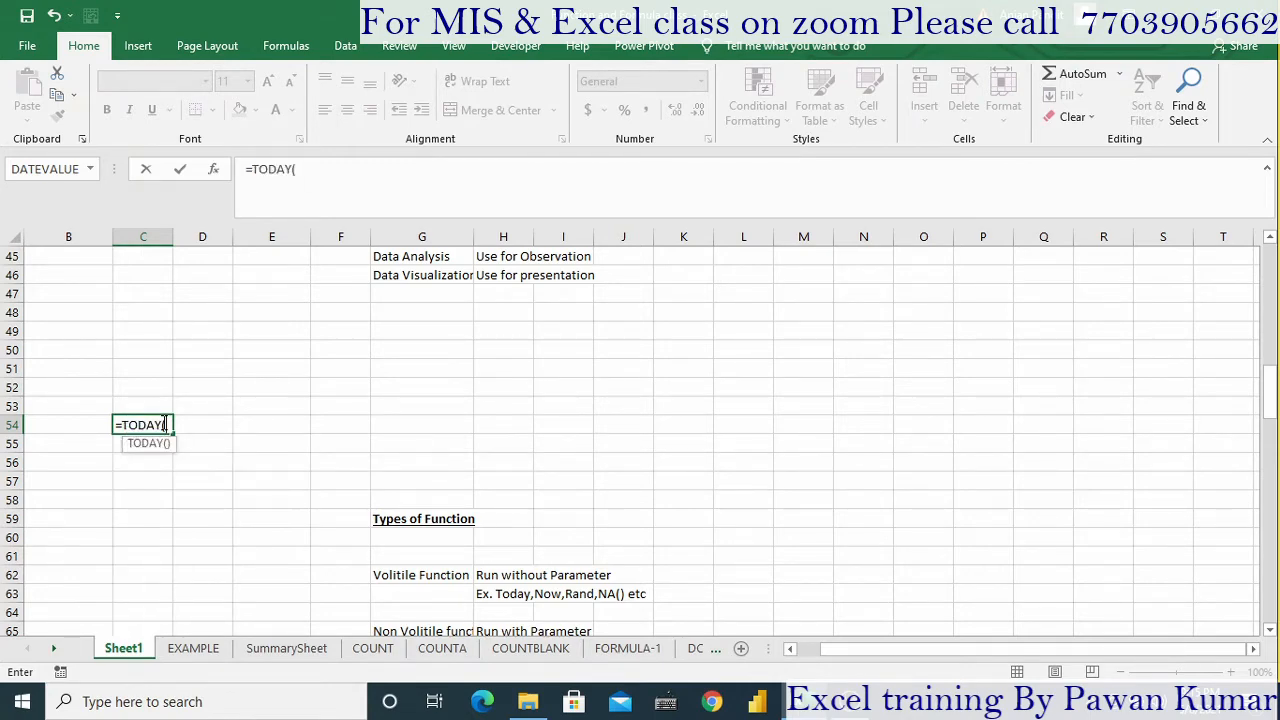
{"action": "left_click", "coordinate": [144, 381]}
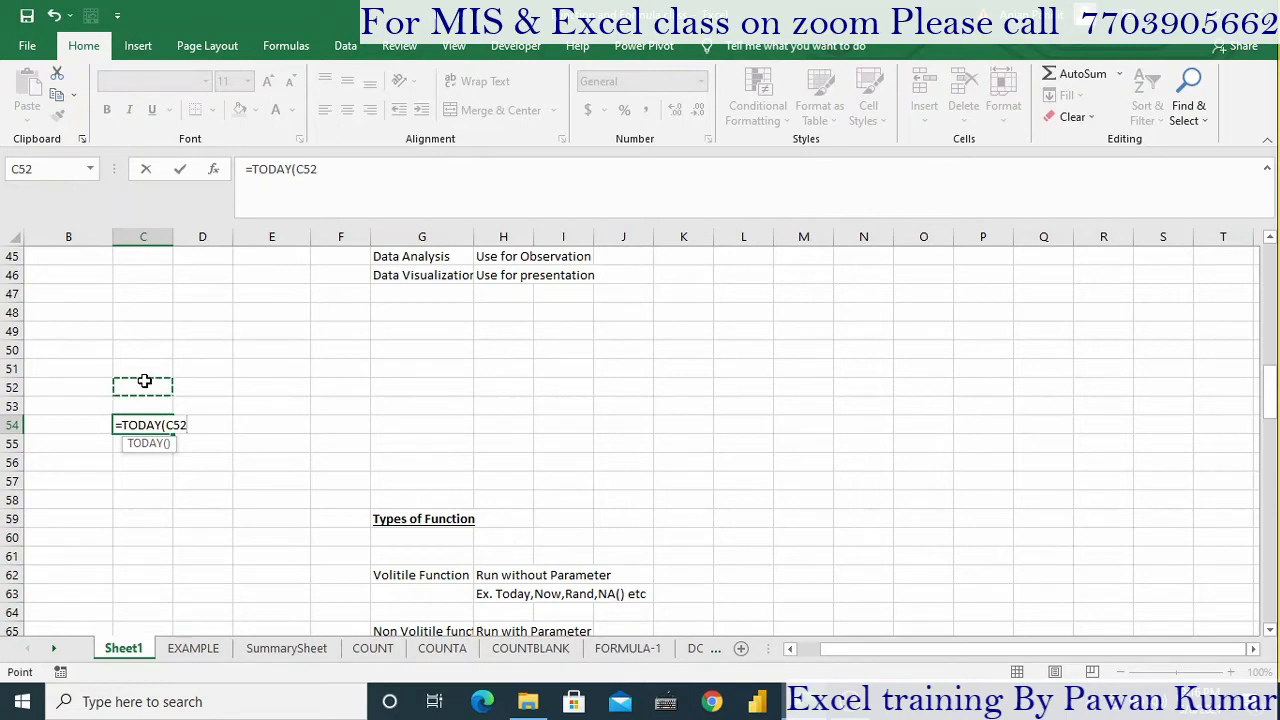
{"action": "type", "text": ")"}
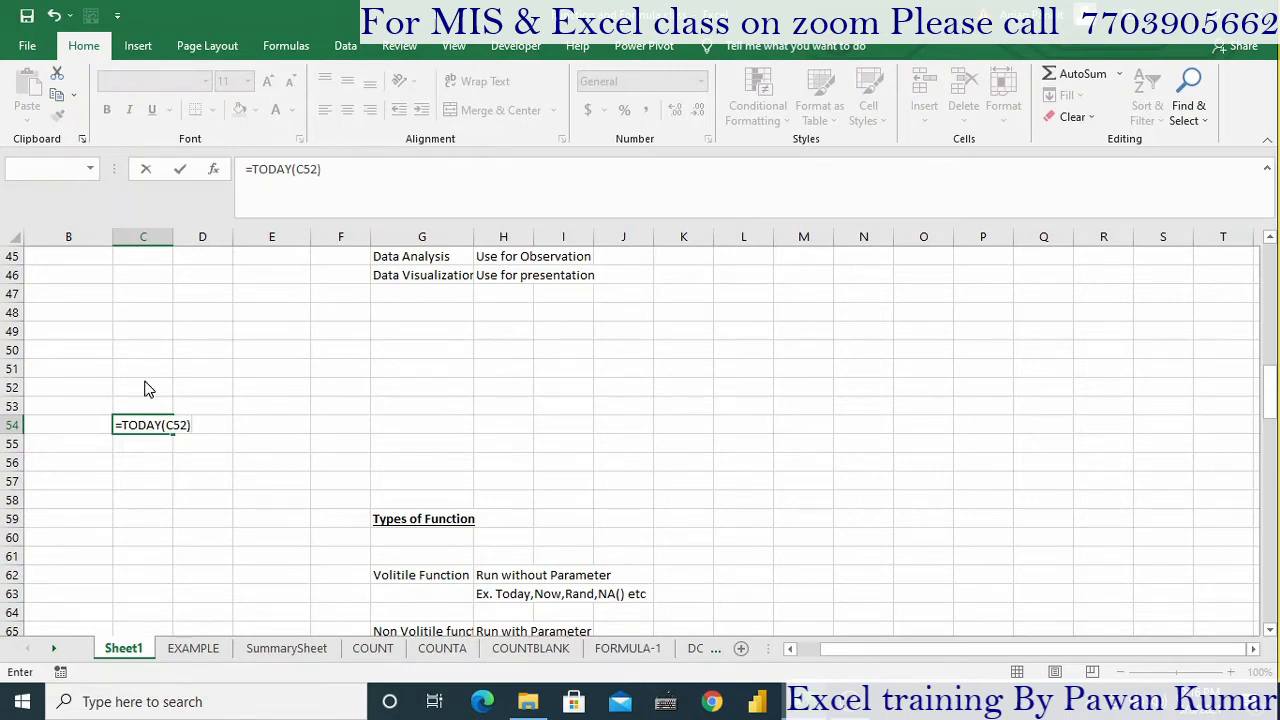
{"action": "key", "text": "Return"}
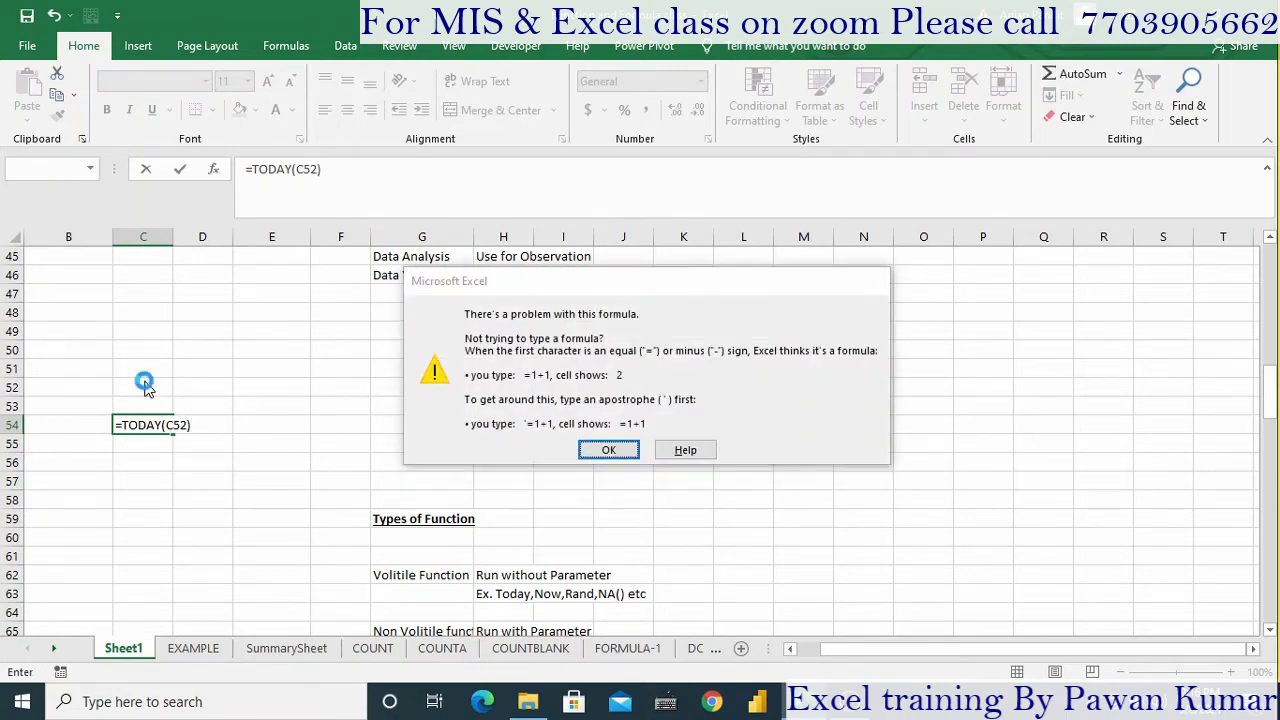
Step: Remove the C52 reference from the formula in cell C54 and enter it as =TODAY() without a parameter
{"action": "key", "text": "Return"}
{"action": "key", "text": "Return"}
{"action": "key", "text": "Return"}
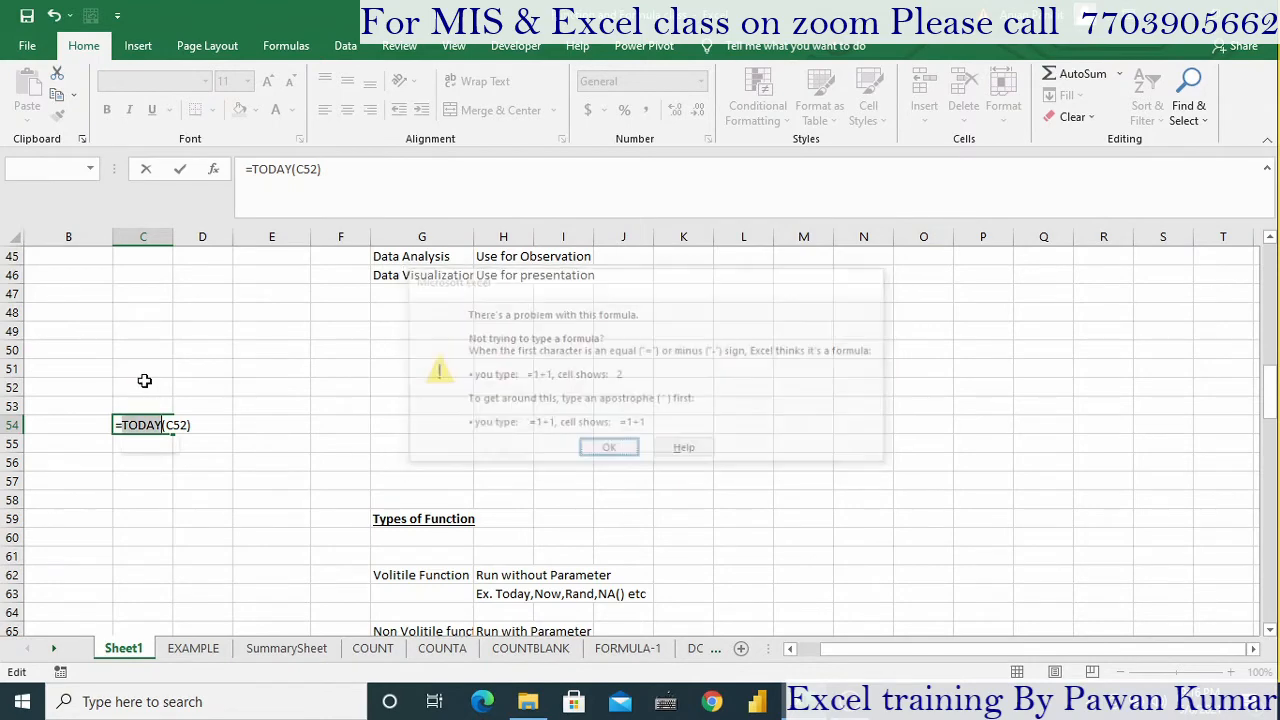
{"action": "key", "text": "Return"}
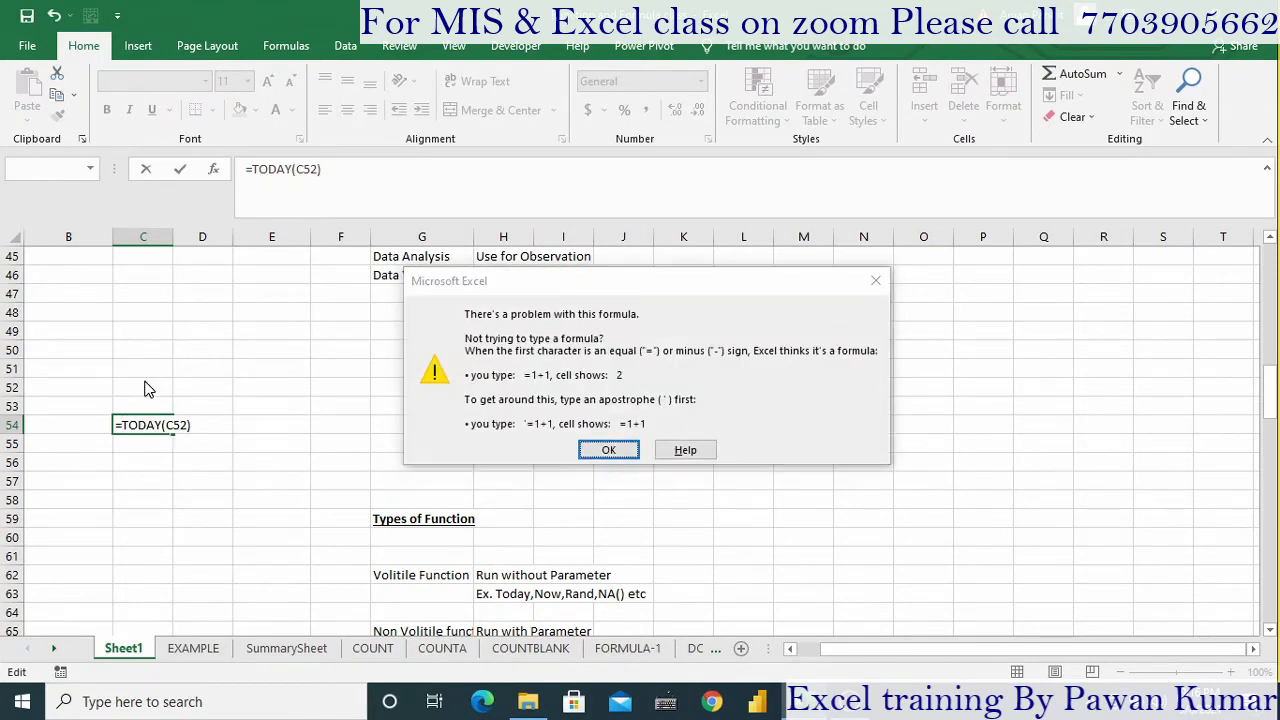
{"action": "key", "text": "Return"}
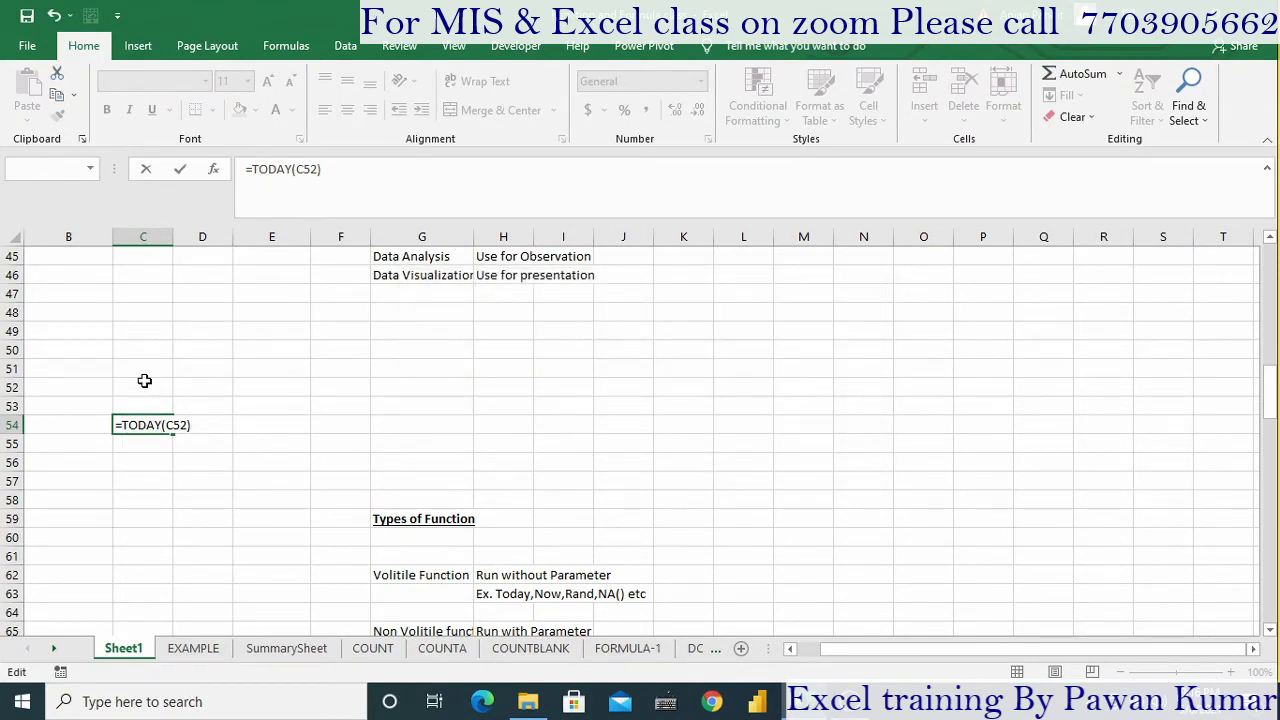
{"action": "key", "text": "BackSpace"}
{"action": "key", "text": "BackSpace"}
{"action": "key", "text": "BackSpace"}
{"action": "key", "text": "BackSpace"}
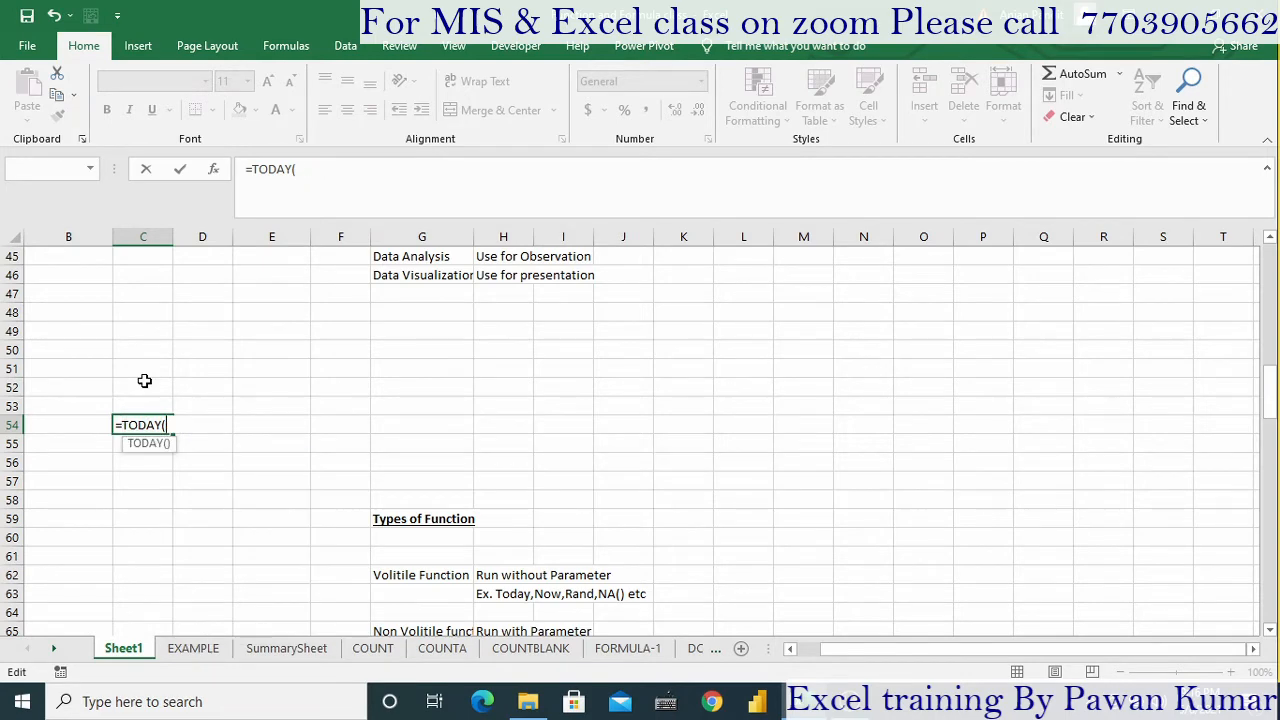
{"action": "type", "text": ")"}
{"action": "key", "text": "Return"}
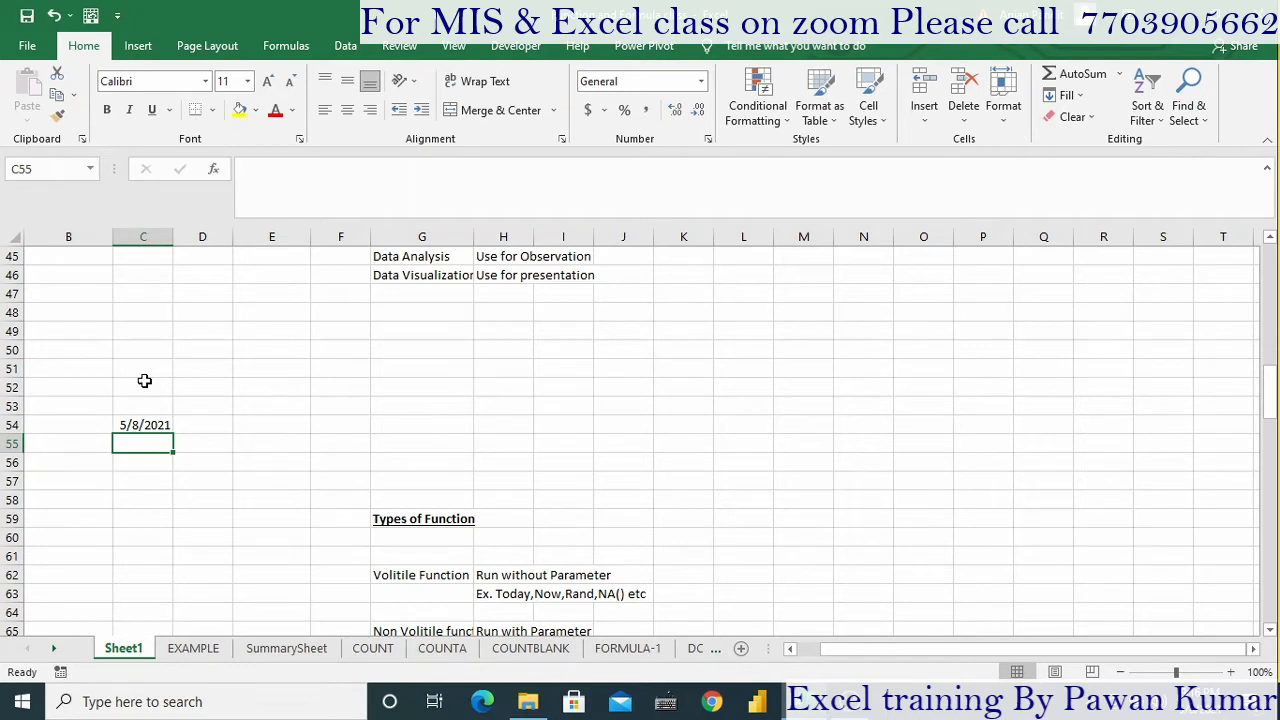
Step: Try to enter the formula =NOW(D56) in cell C56, passing a cell reference as a parameter
{"action": "left_click", "coordinate": [144, 471]}
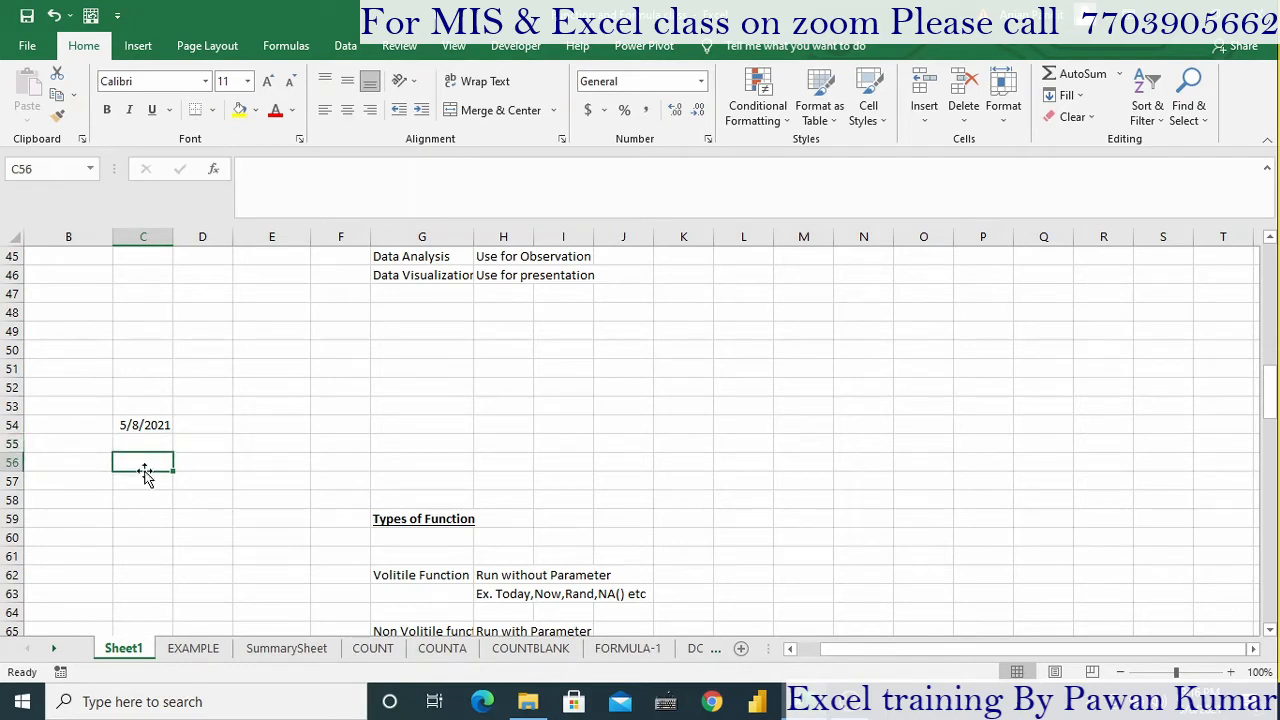
{"action": "type", "text": "=now"}
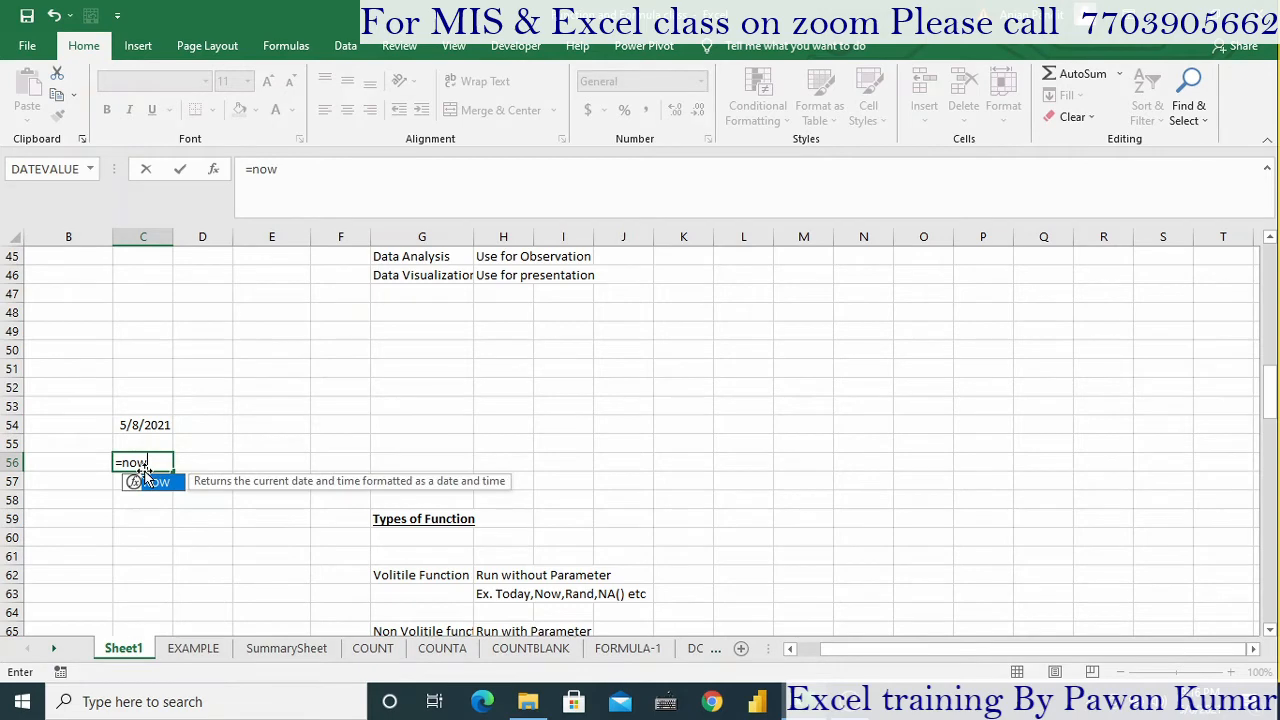
{"action": "key", "text": "Tab"}
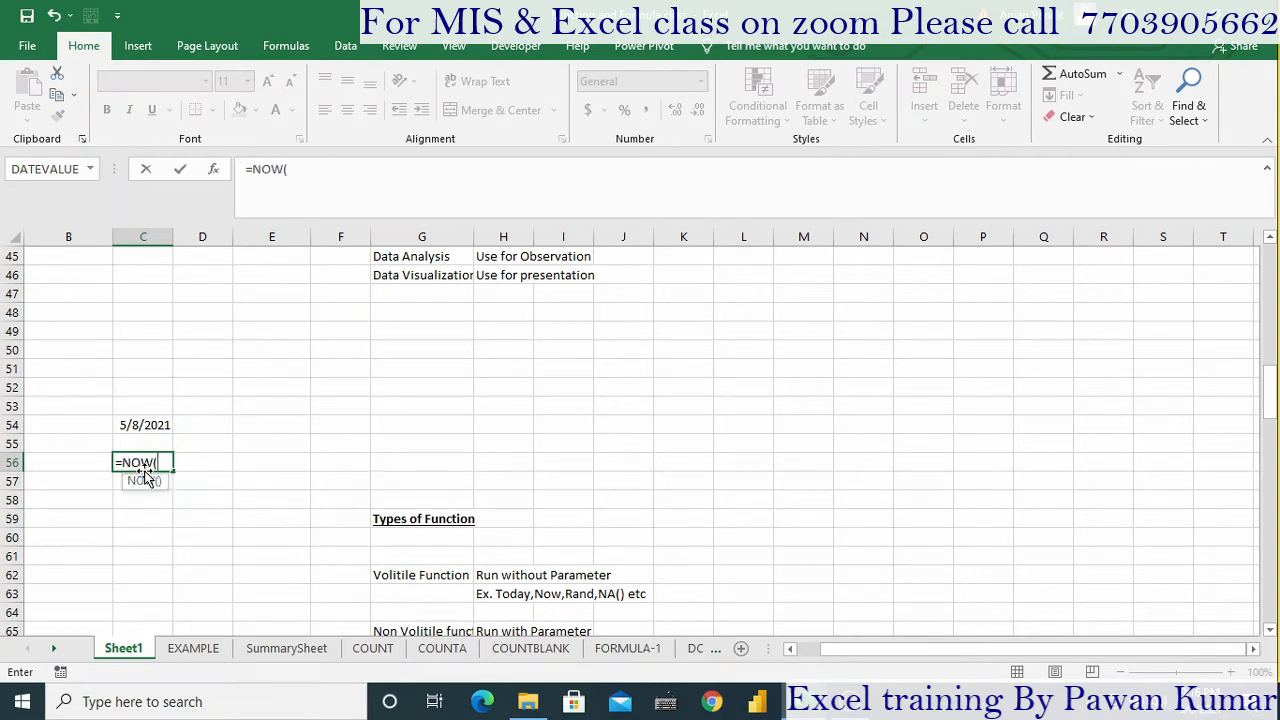
{"action": "left_click", "coordinate": [224, 461]}
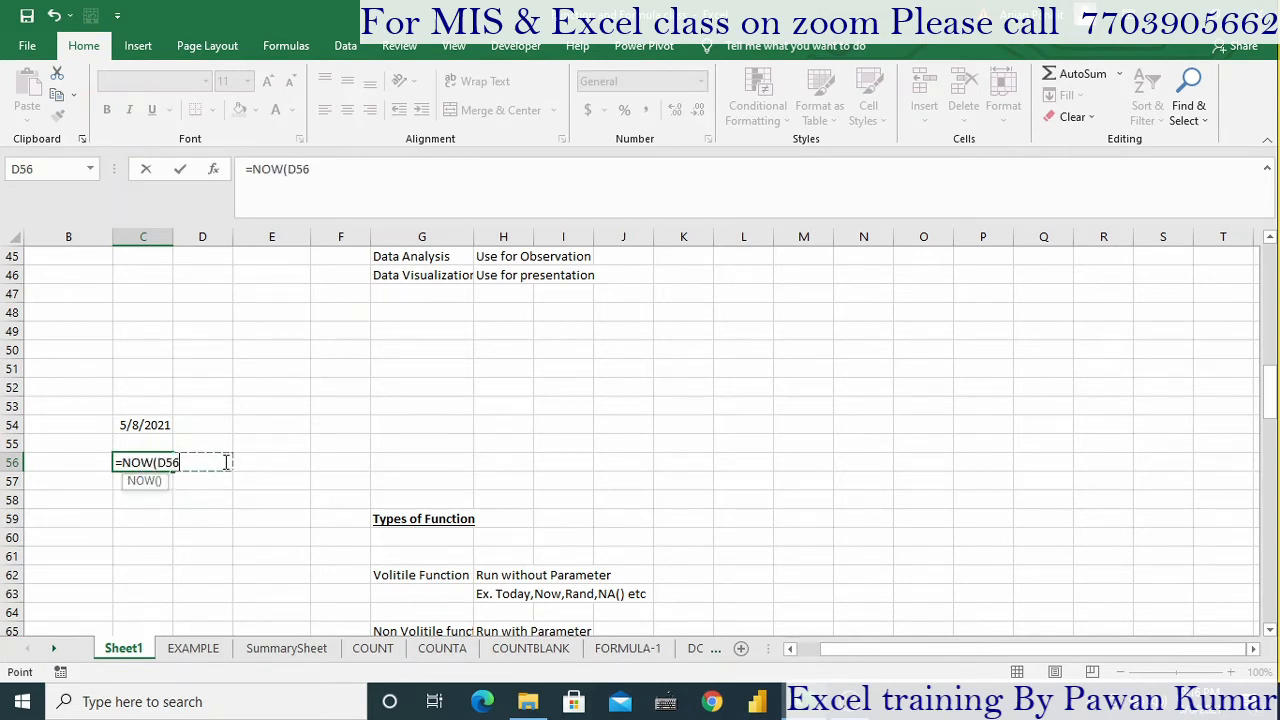
{"action": "type", "text": ")"}
{"action": "key", "text": "Return"}
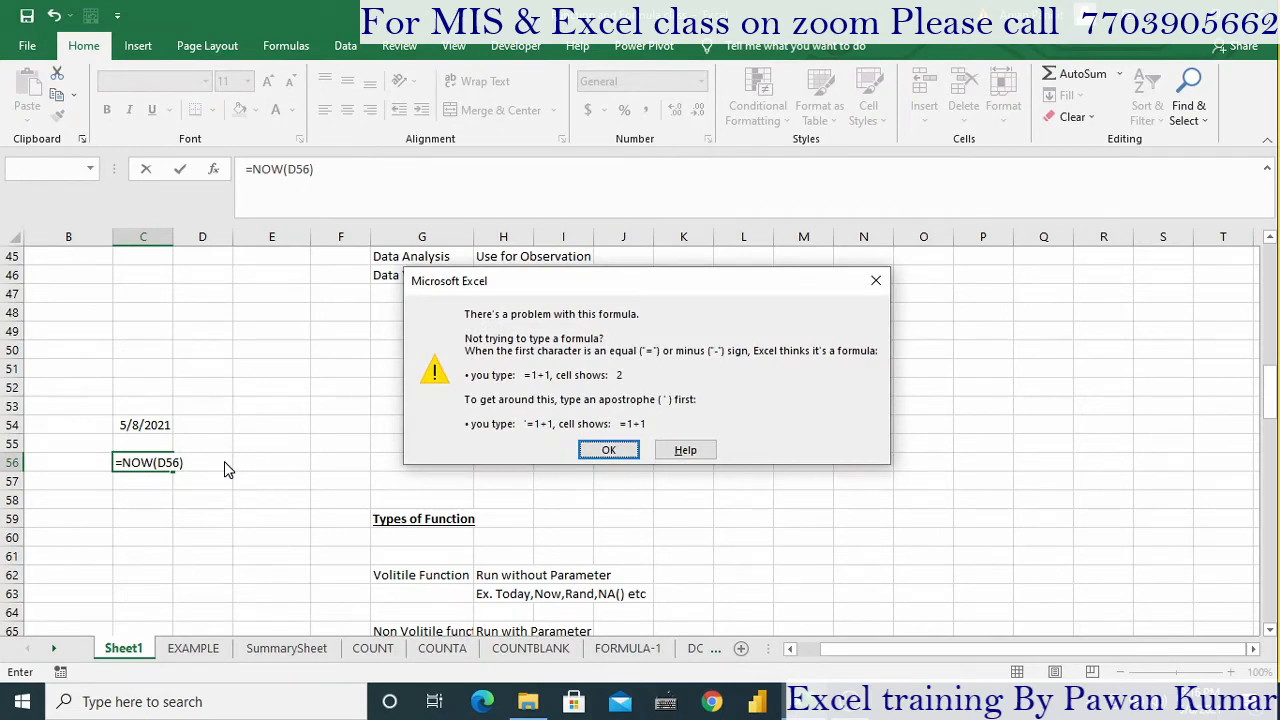
{"action": "key", "text": "Return"}
{"action": "key", "text": "Escape"}
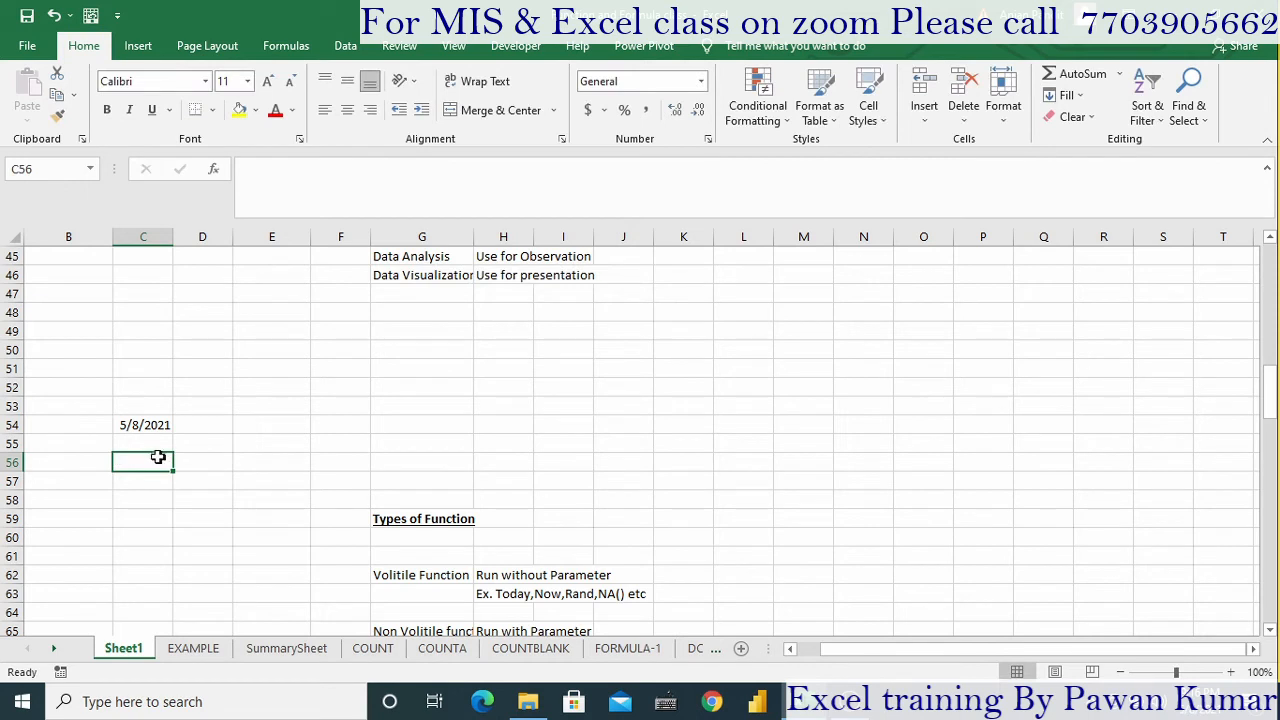
Step: Enter the formula =NOW() without a parameter in cell C56 and reselect that cell
{"action": "type", "text": "now"}
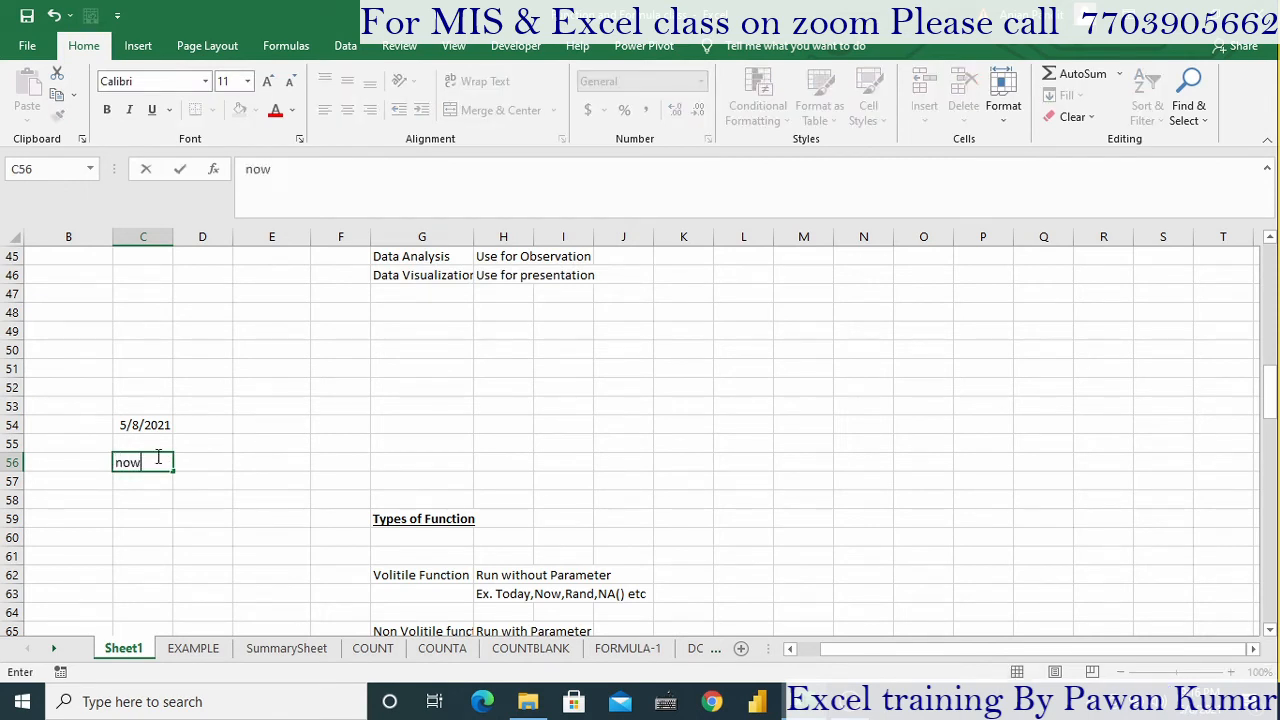
{"action": "key", "text": "BackSpace"}
{"action": "key", "text": "BackSpace"}
{"action": "key", "text": "BackSpace"}
{"action": "type", "text": "=now"}
{"action": "key", "text": "Tab"}
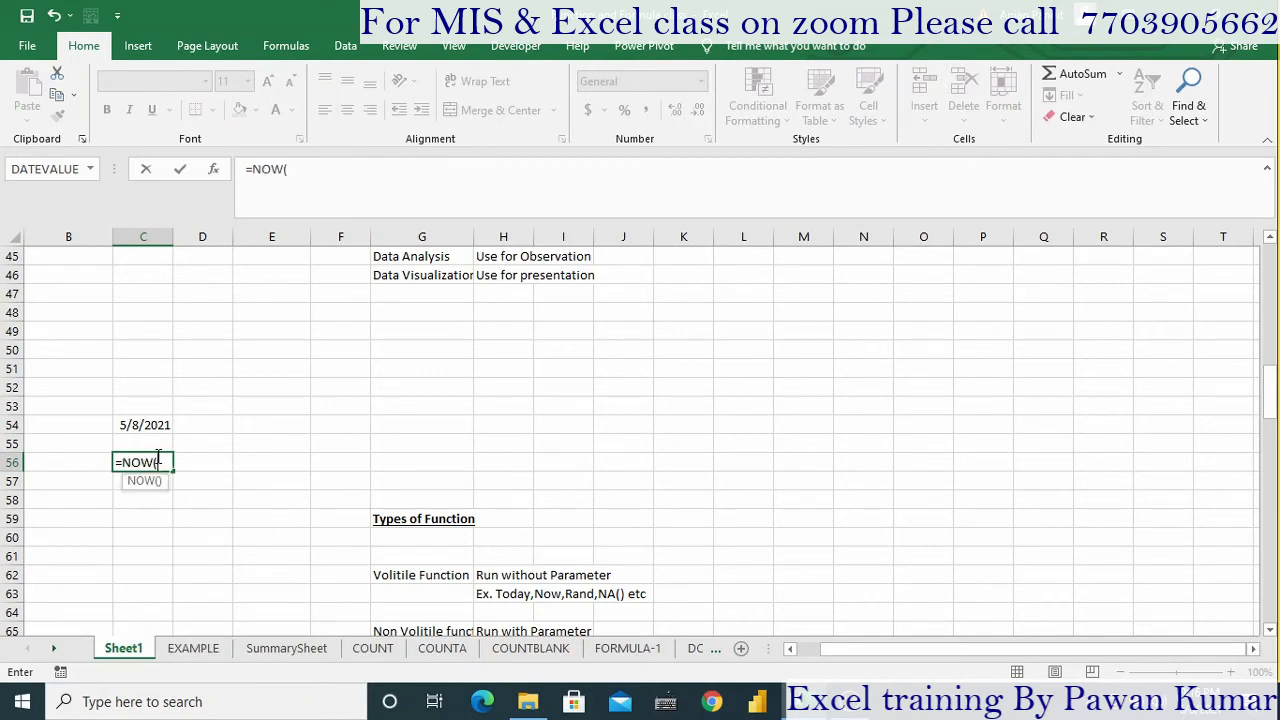
{"action": "type", "text": ")"}
{"action": "key", "text": "Return"}
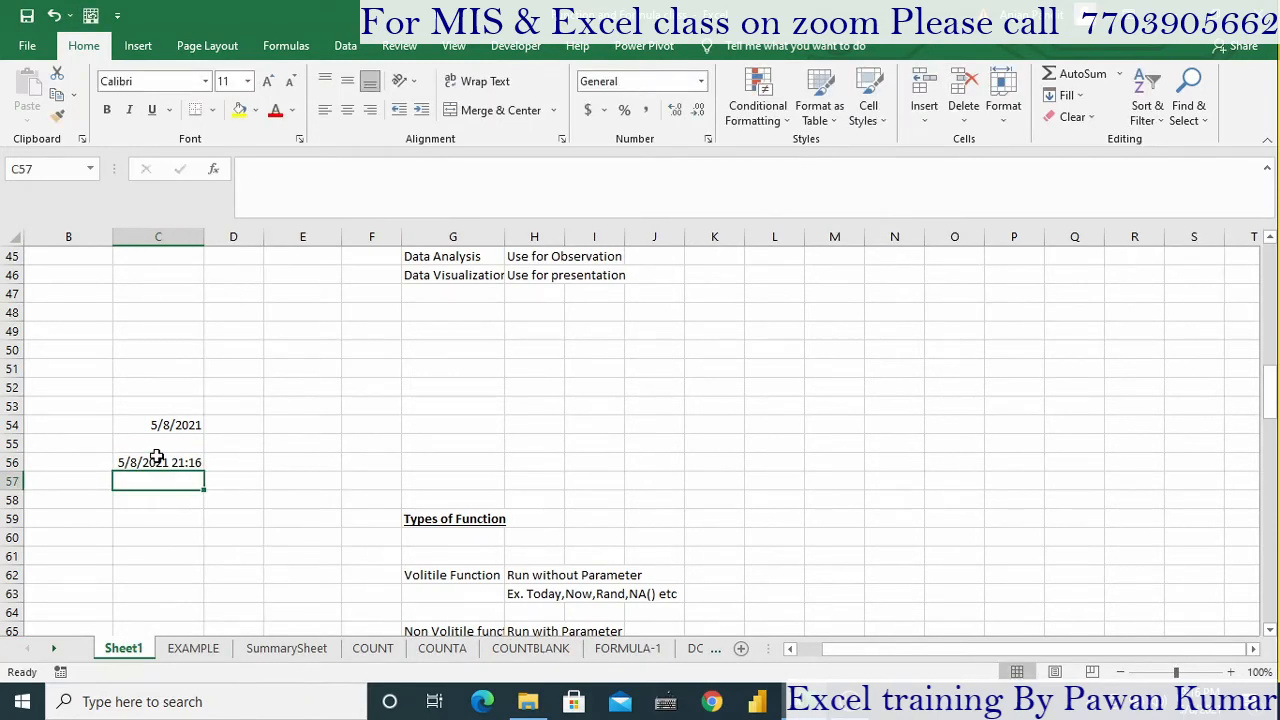
{"action": "left_click", "coordinate": [157, 457]}
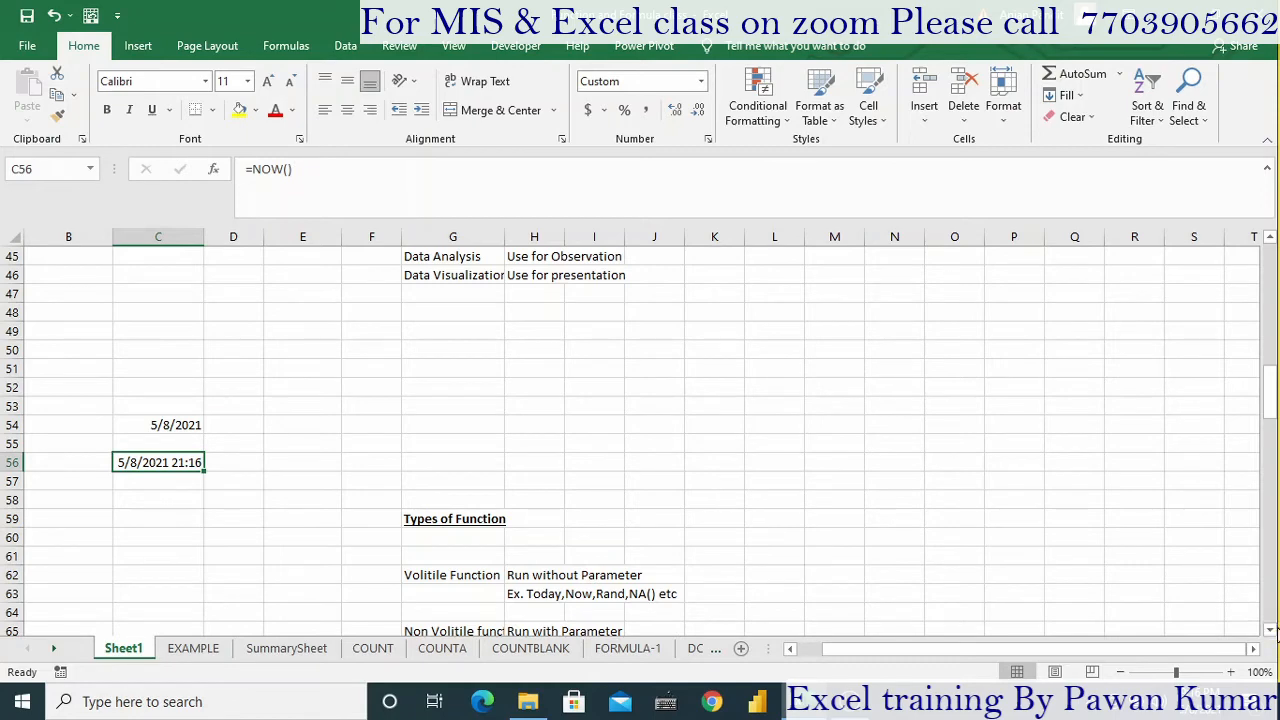
Step: Try to enter the formula =SUM() in cell D59 without any parameter
{"action": "left_click", "coordinate": [1271, 630]}
{"action": "left_click", "coordinate": [1271, 630]}
{"action": "left_click", "coordinate": [1271, 630]}
{"action": "left_click", "coordinate": [1271, 630]}
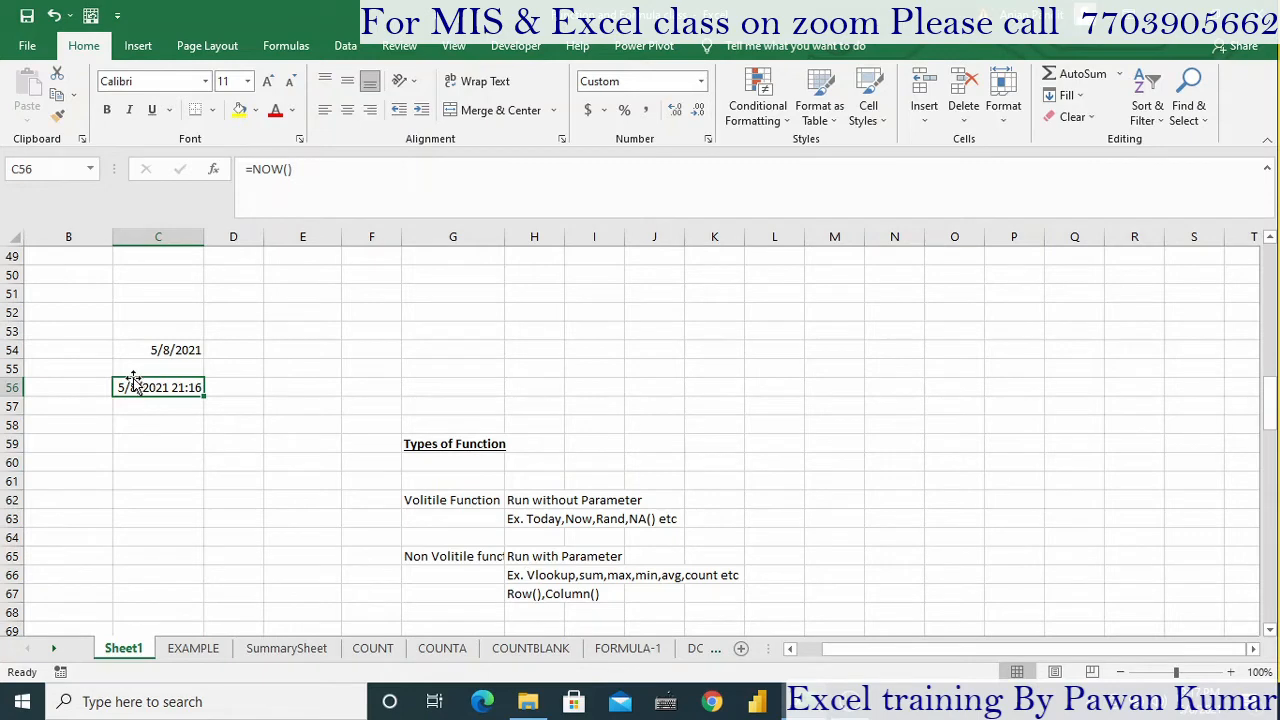
{"action": "left_click", "coordinate": [162, 439]}
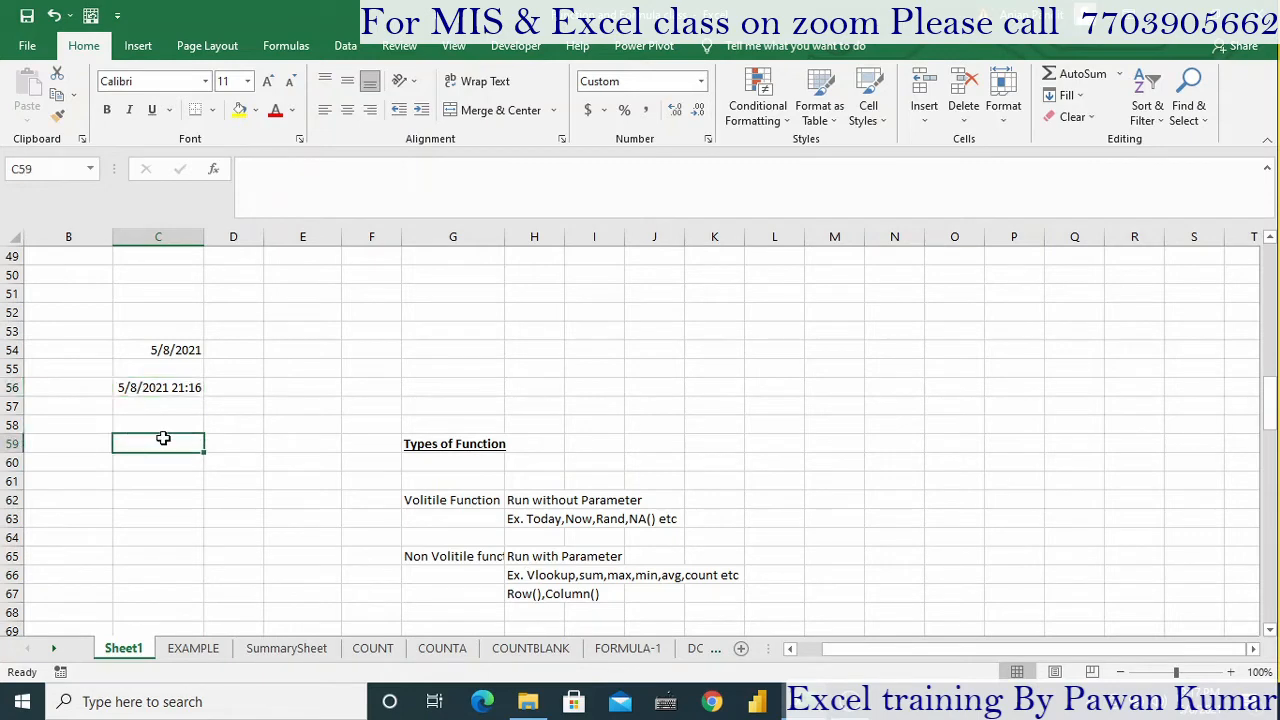
{"action": "left_click", "coordinate": [219, 447]}
{"action": "type", "text": "=sum"}
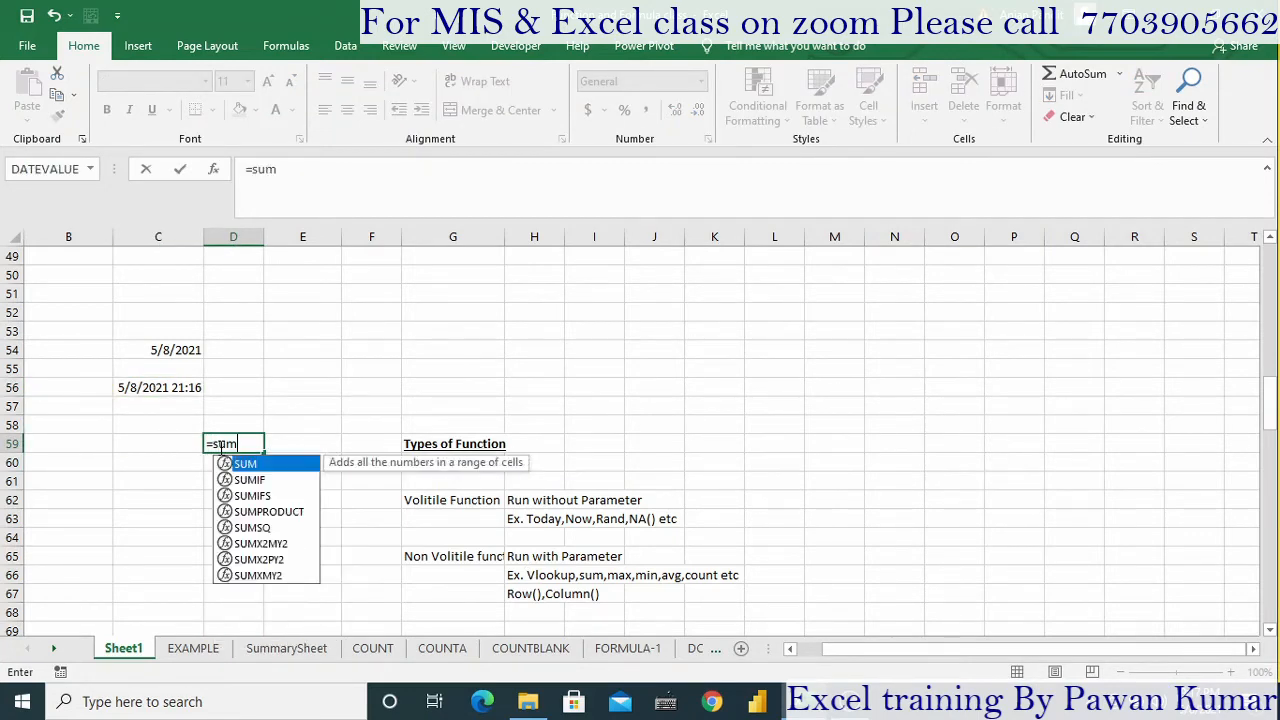
{"action": "key", "text": "Tab"}
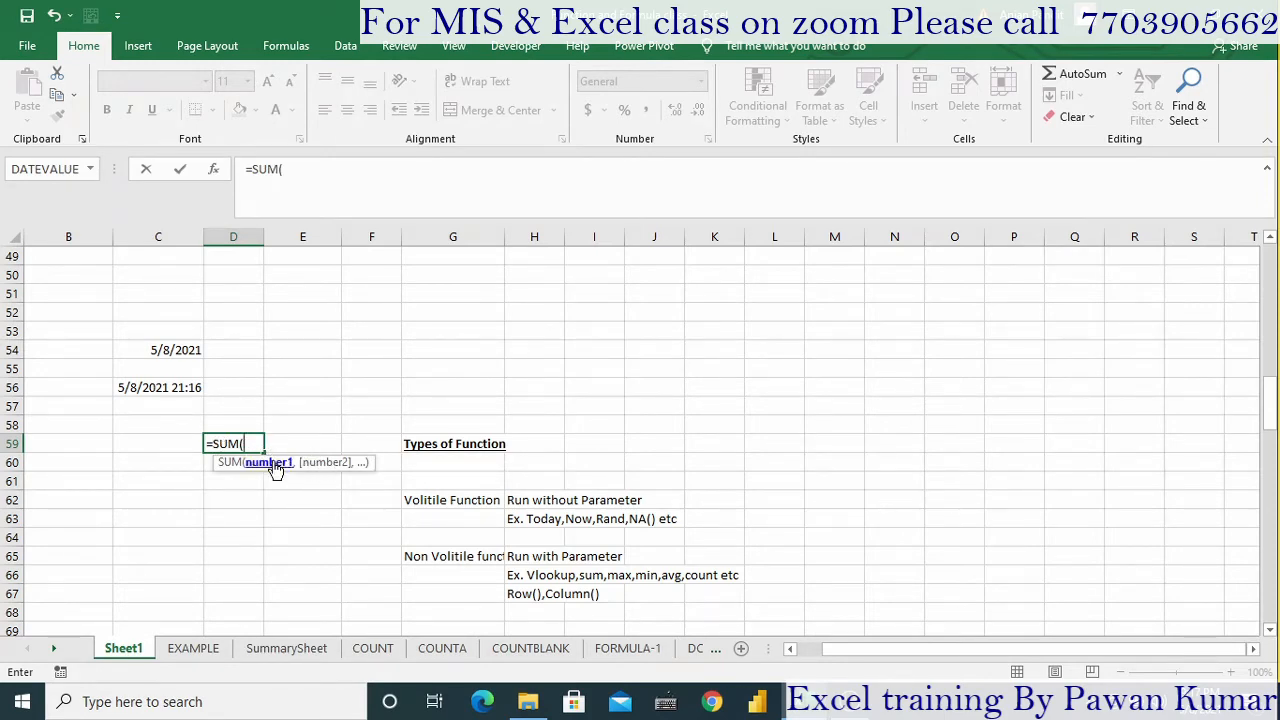
{"action": "type", "text": ")"}
{"action": "key", "text": "Return"}
{"action": "key", "text": "Return"}
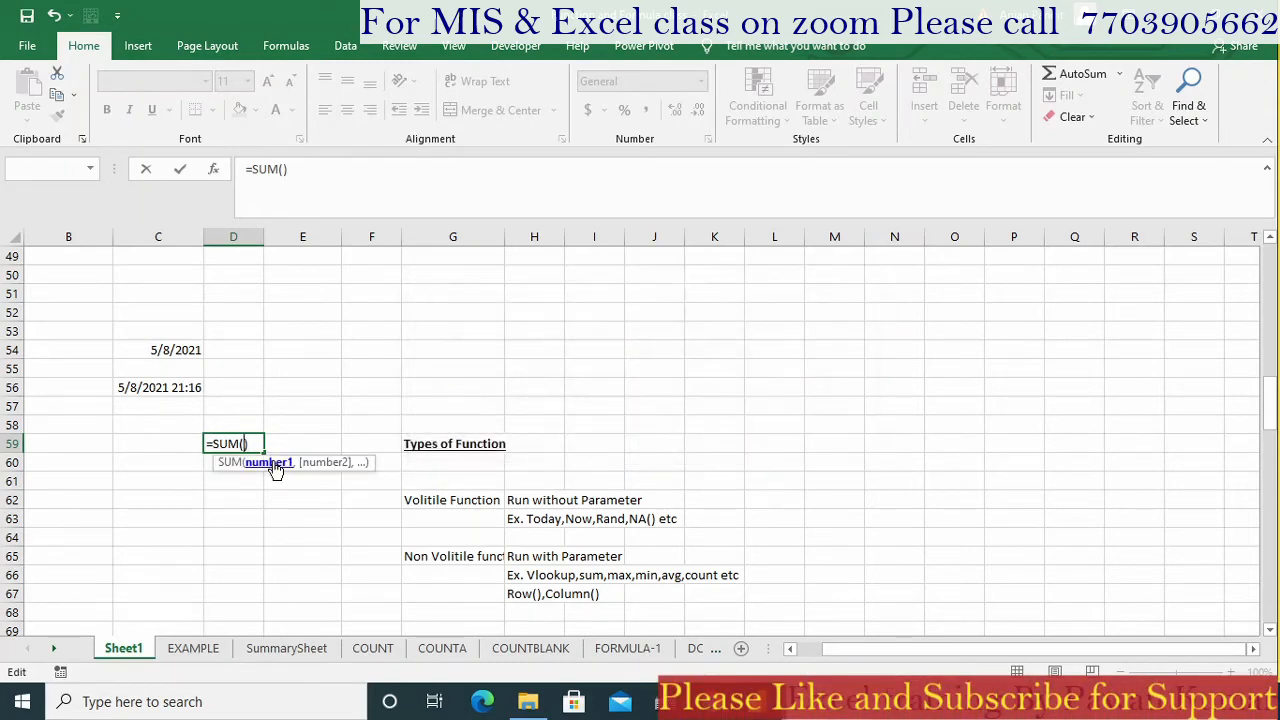
{"action": "left_click", "coordinate": [252, 367]}
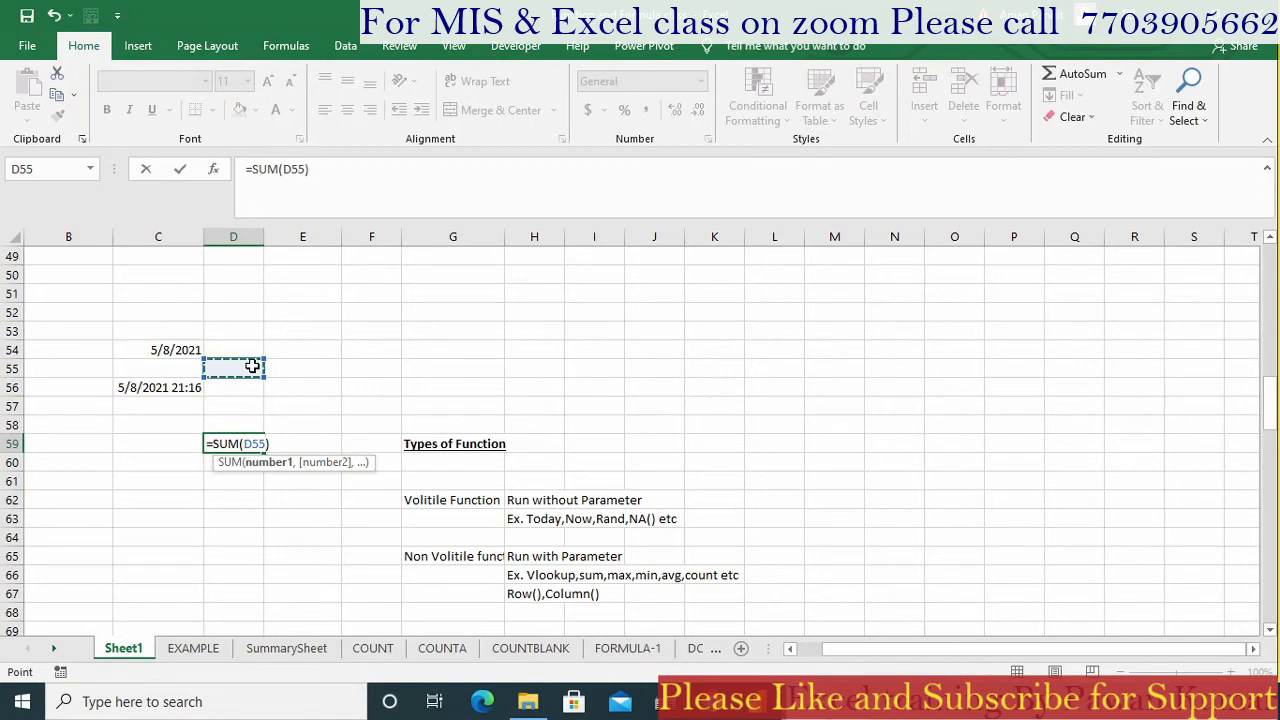
{"action": "key", "text": "Escape"}
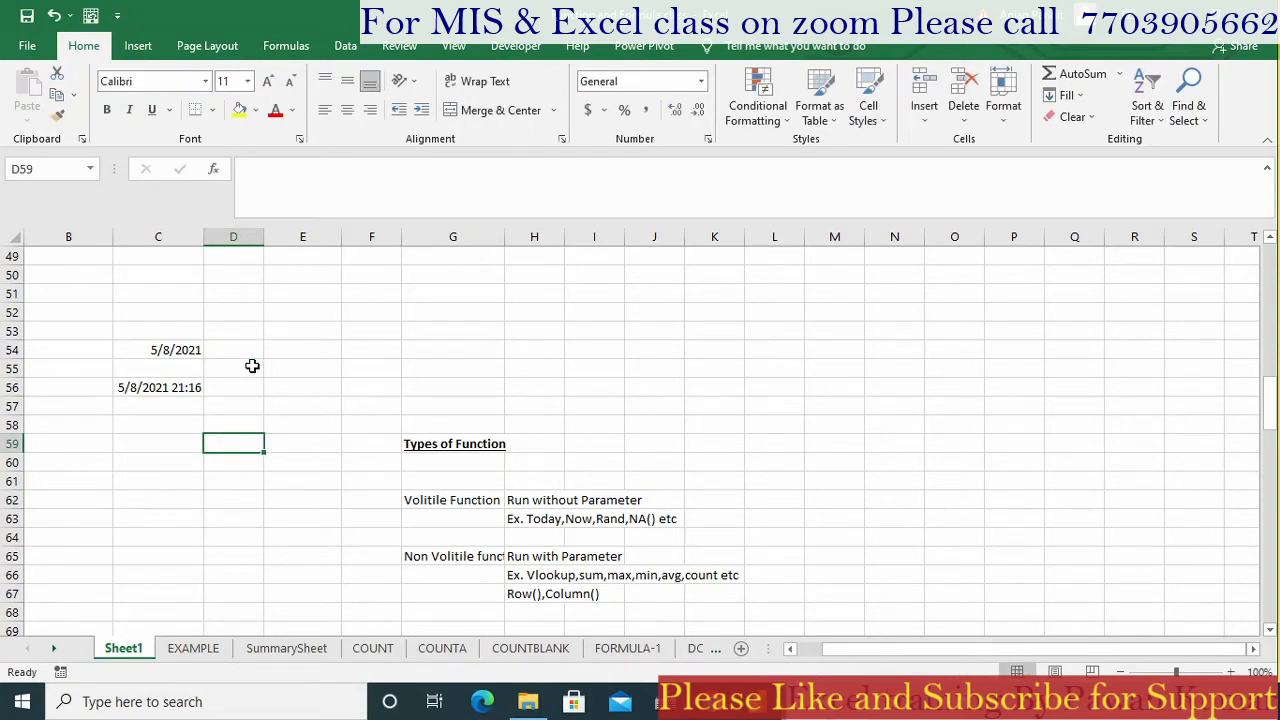
Step: Enter the sample numbers 1 and 2 in cells D57 and D58
{"action": "left_click", "coordinate": [230, 406]}
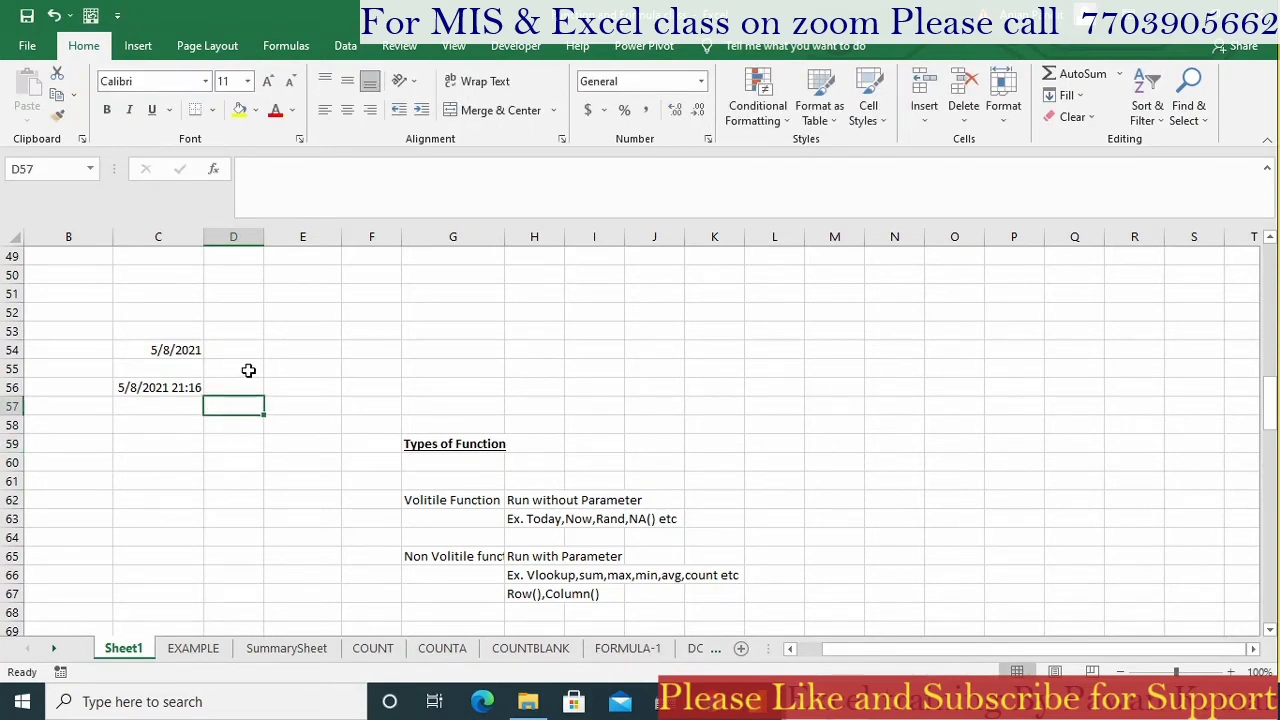
{"action": "type", "text": "1"}
{"action": "key", "text": "Return"}
{"action": "type", "text": "2"}
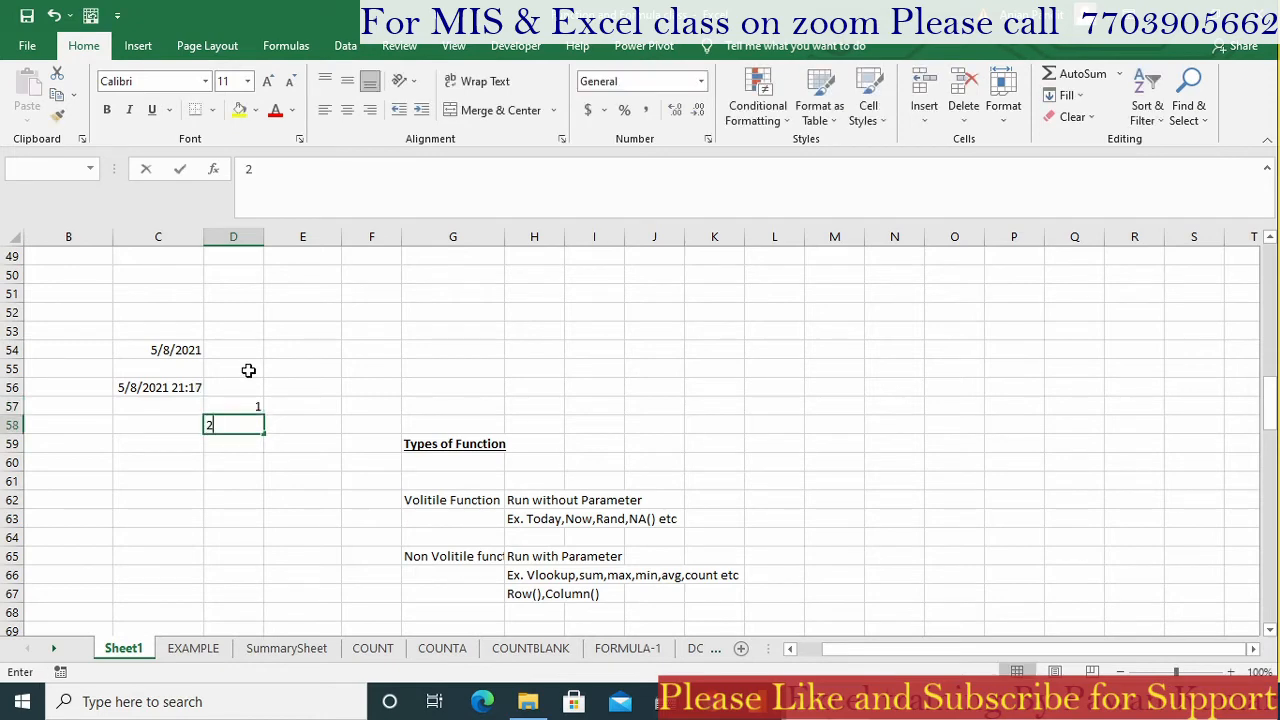
{"action": "key", "text": "Return"}
Step: Add up the two sample numbers in cell D61 with a SUM formula over the range D57:D58
{"action": "key", "text": "Down"}
{"action": "key", "text": "Down"}
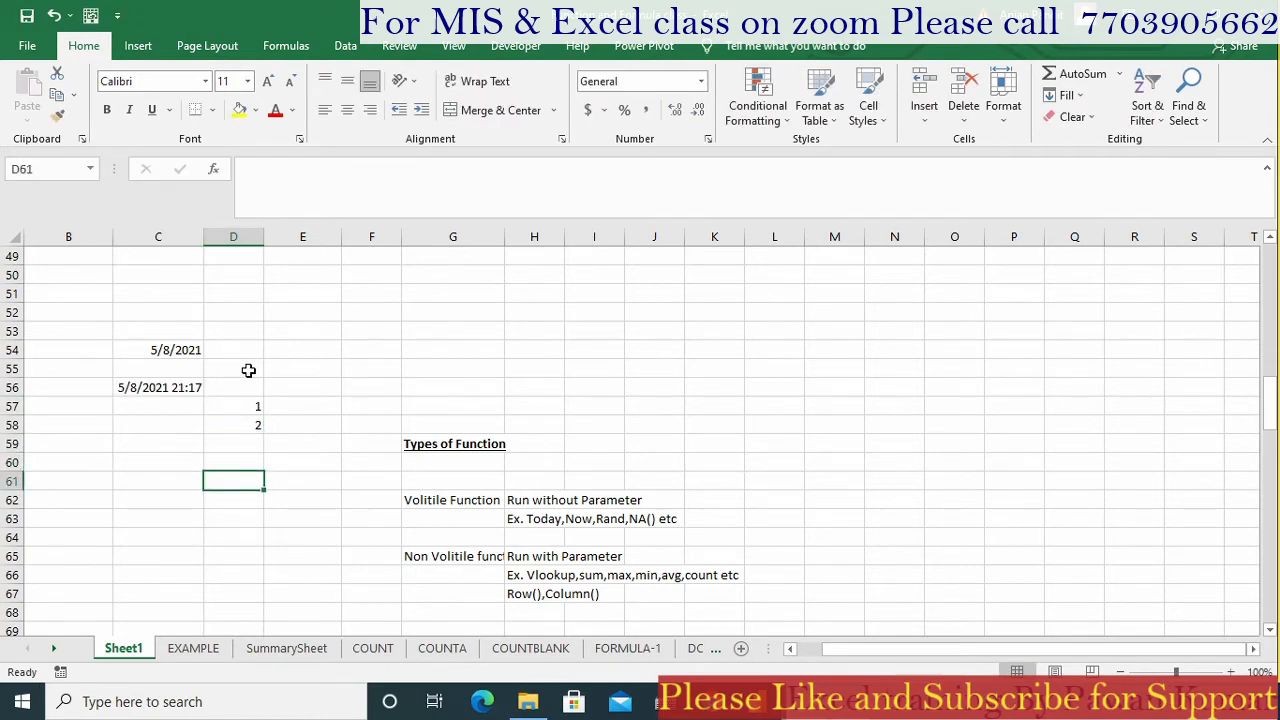
{"action": "type", "text": "=sum"}
{"action": "key", "text": "Tab"}
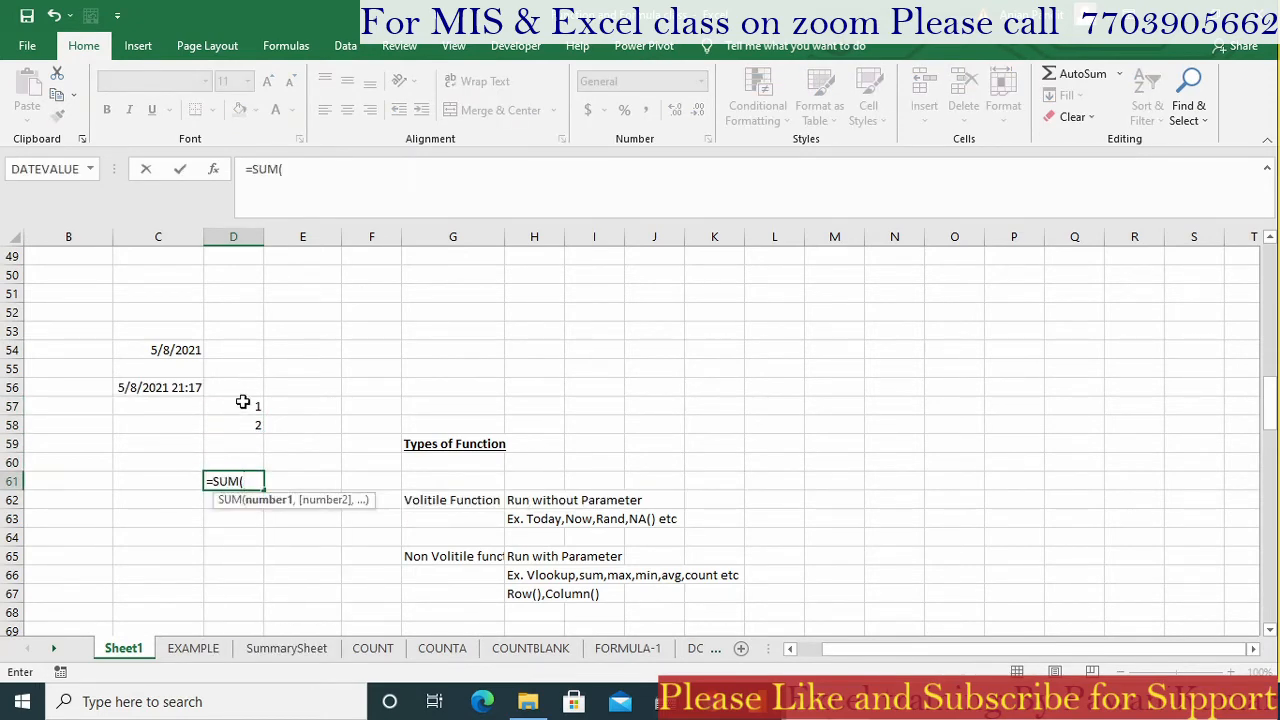
{"action": "left_click", "coordinate": [239, 407]}
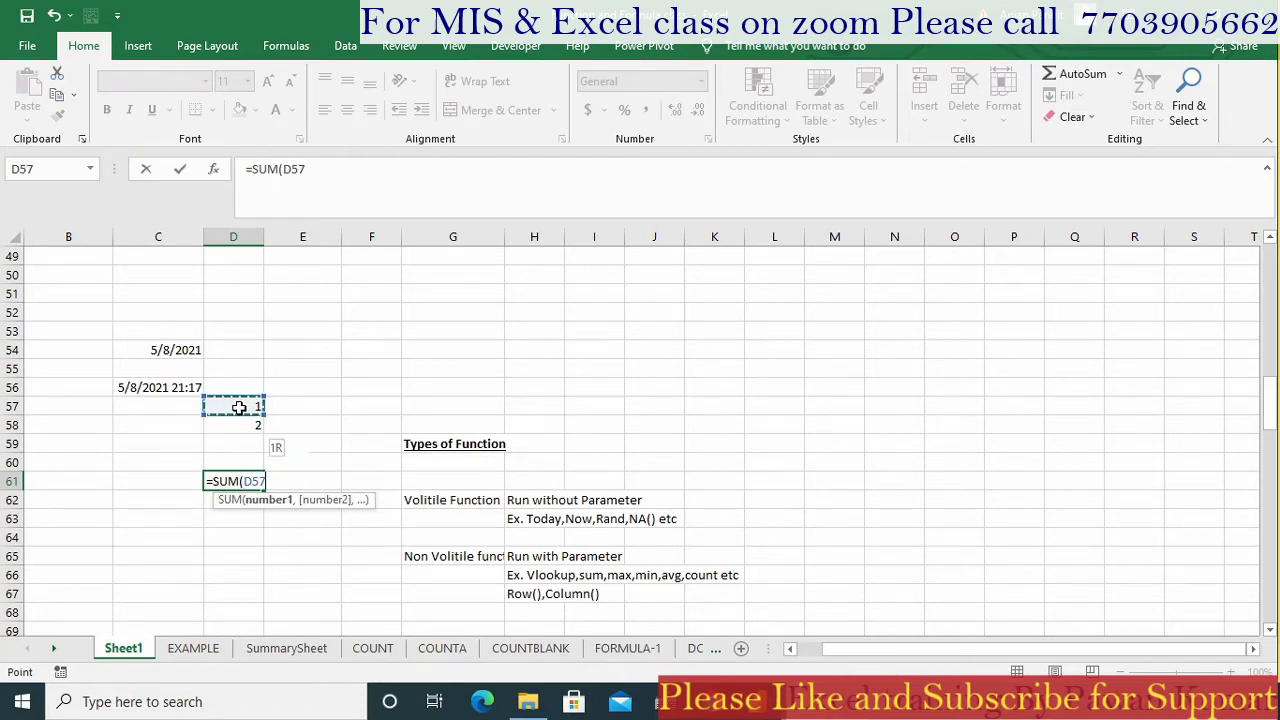
{"action": "key", "text": "shift+Down"}
{"action": "key", "text": "Return"}
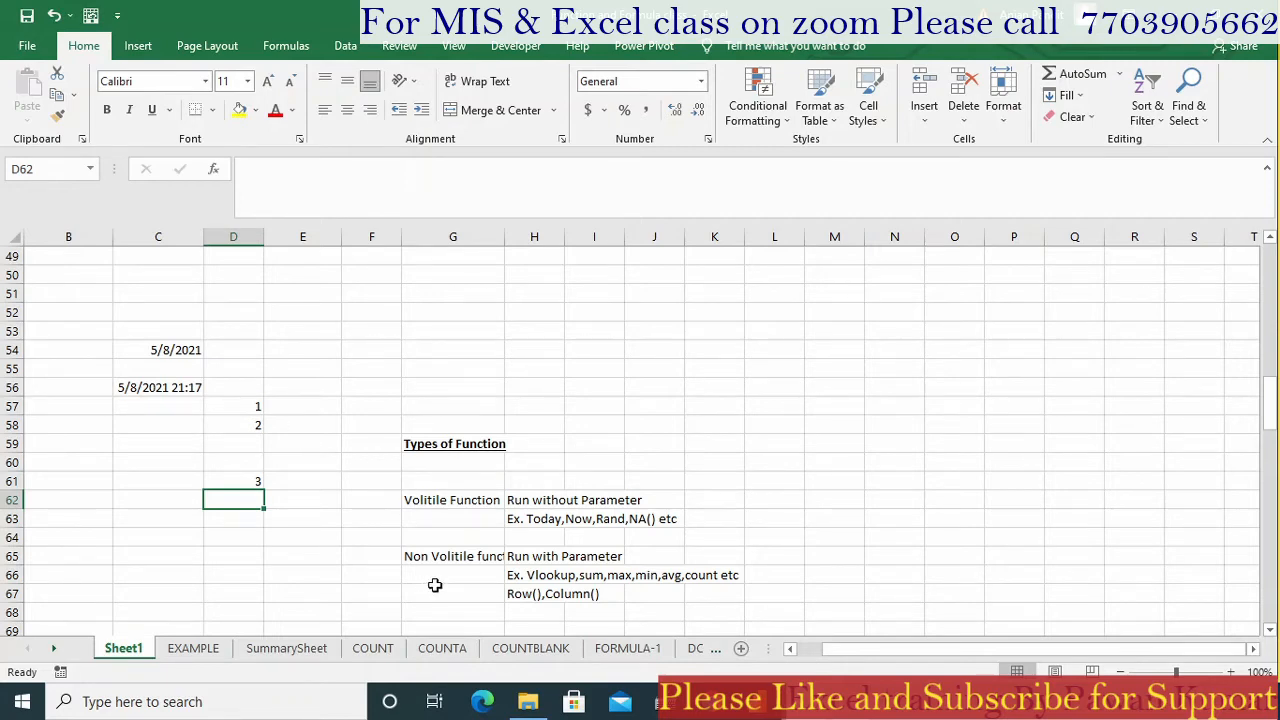
Step: AutoFit the width of column G to the Non Volitile function entry in cell G65
{"action": "left_click", "coordinate": [457, 556]}
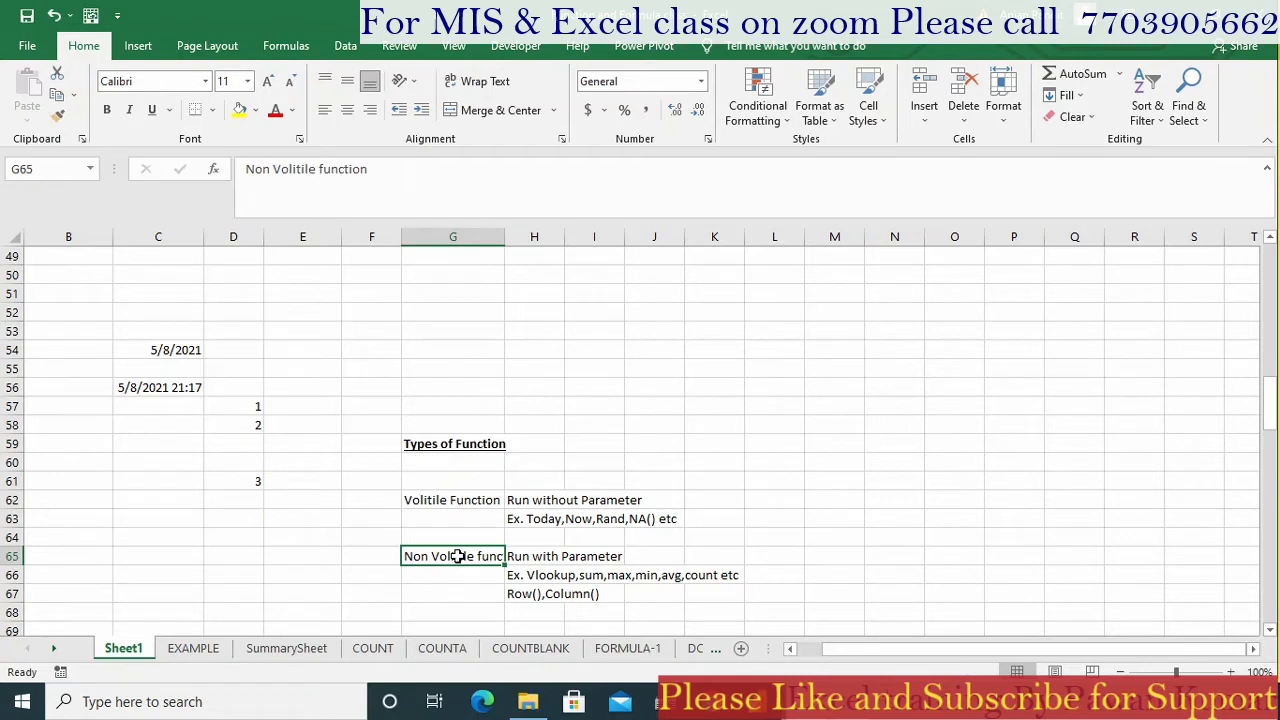
{"action": "key", "text": "alt+h"}
{"action": "key", "text": "o"}
{"action": "key", "text": "i"}
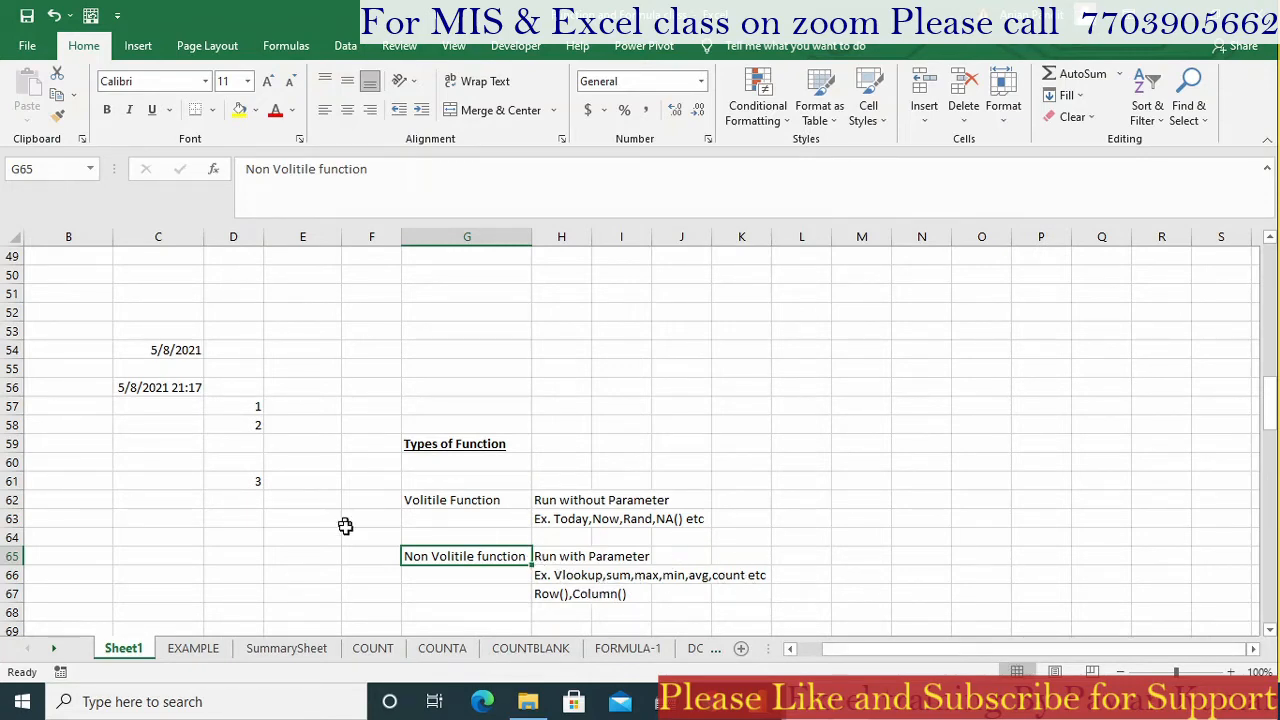
Step: Enter the formula =ROW() without a reference in cell D63
{"action": "left_click", "coordinate": [232, 518]}
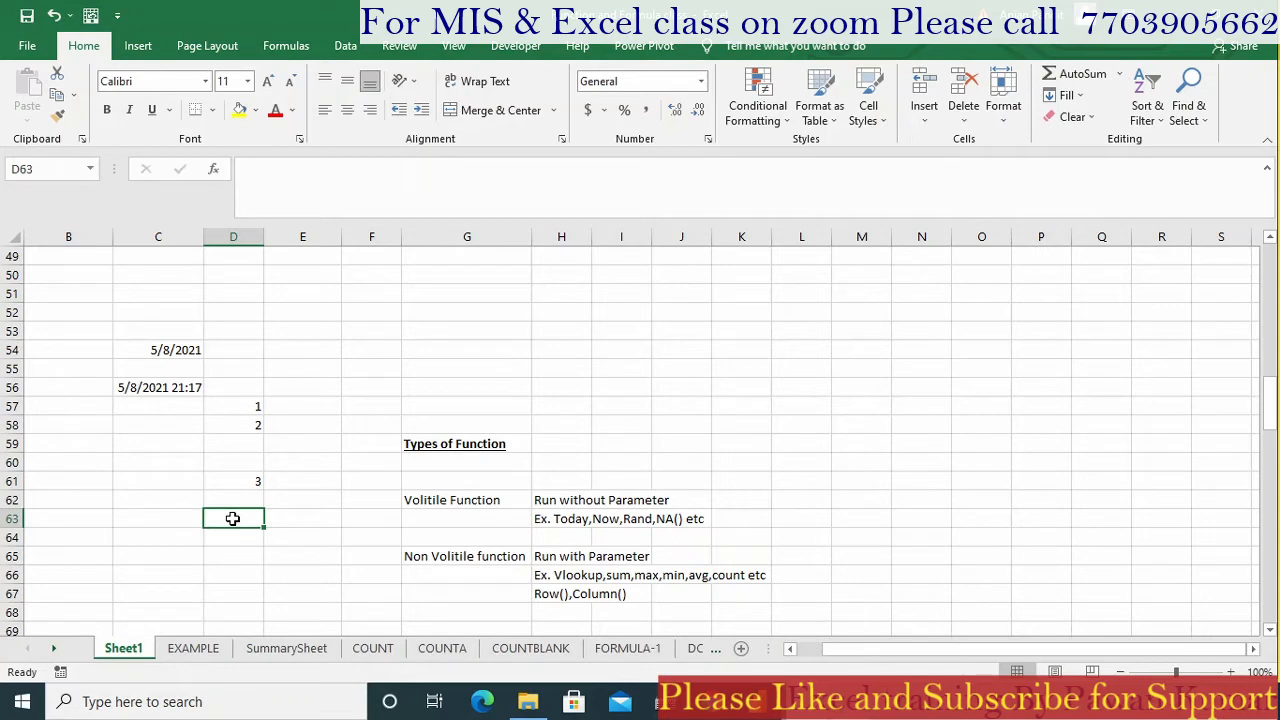
{"action": "type", "text": "=row"}
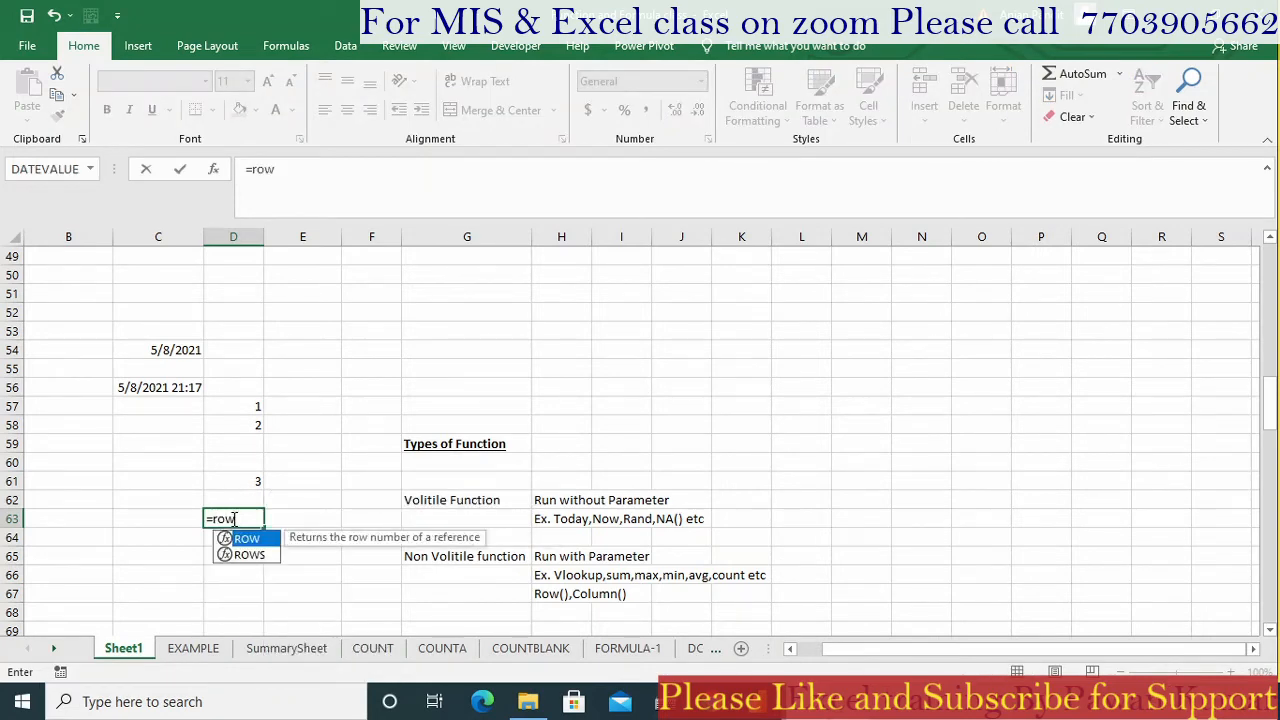
{"action": "key", "text": "Tab"}
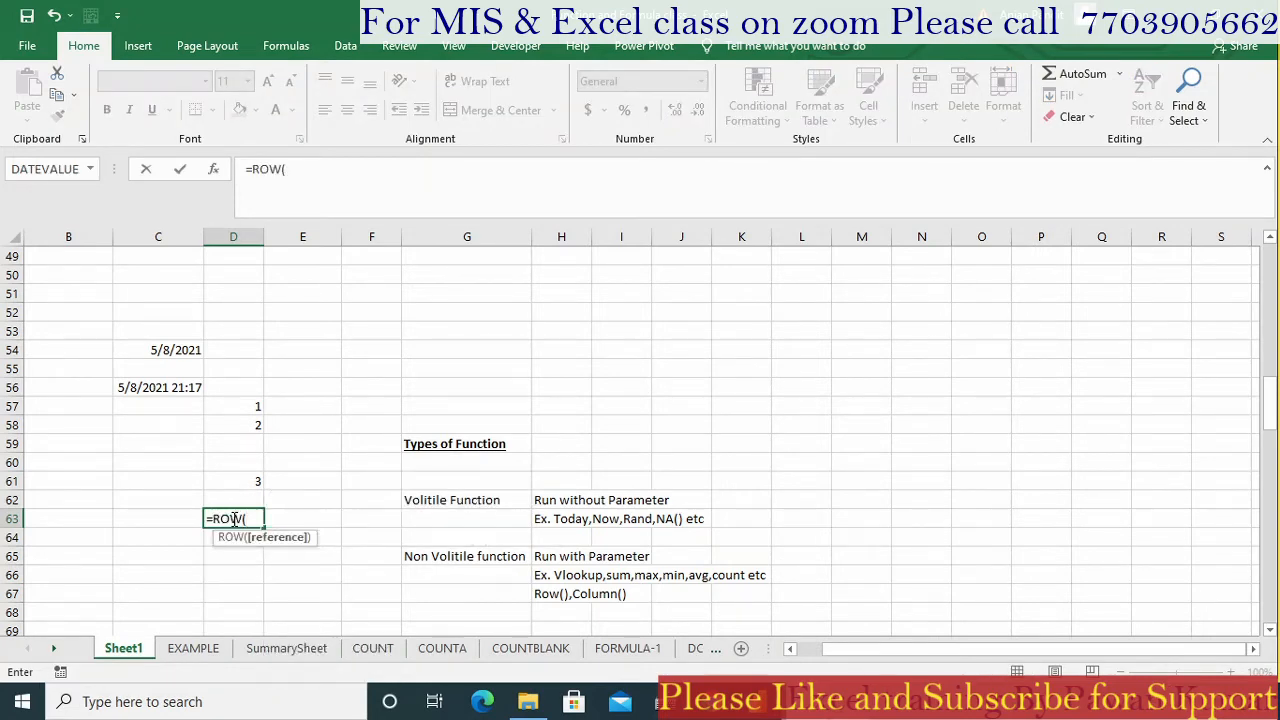
{"action": "type", "text": ")"}
{"action": "key", "text": "Return"}
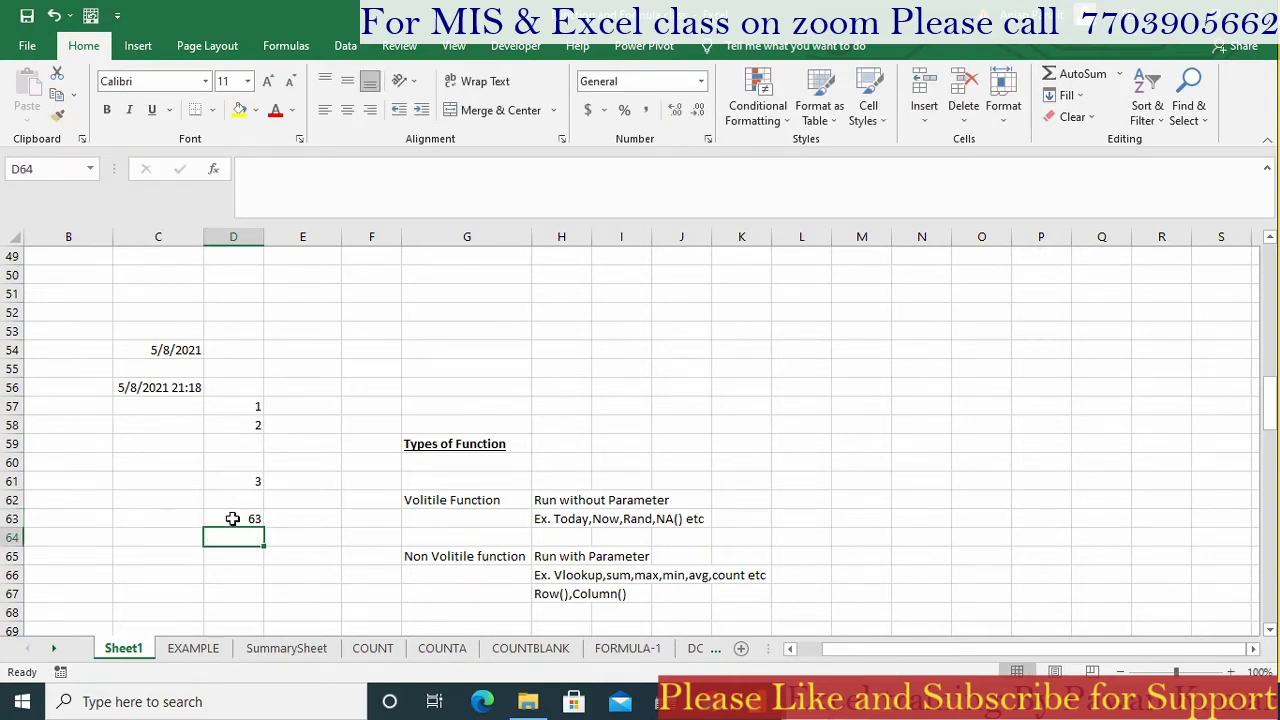
Step: Try to enter the formula =ROW(23) in cell D63, with a plain number as the reference
{"action": "left_click", "coordinate": [233, 519]}
{"action": "type", "text": "=row"}
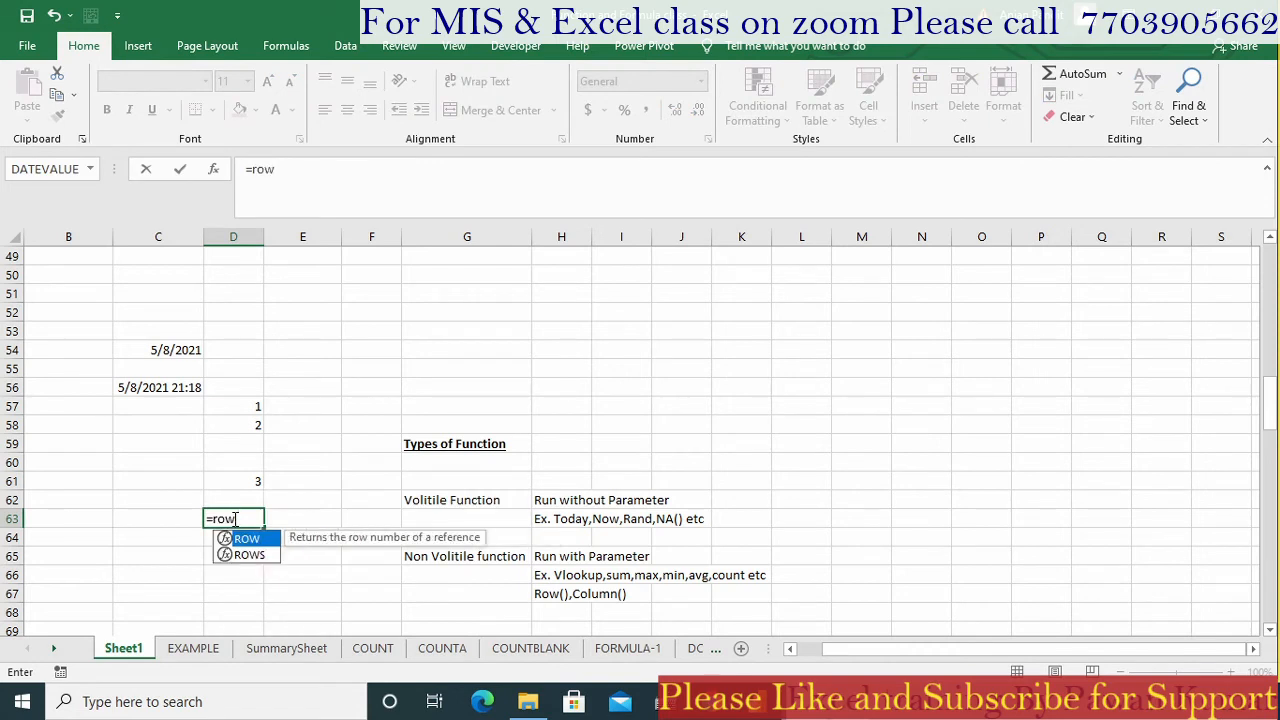
{"action": "key", "text": "Tab"}
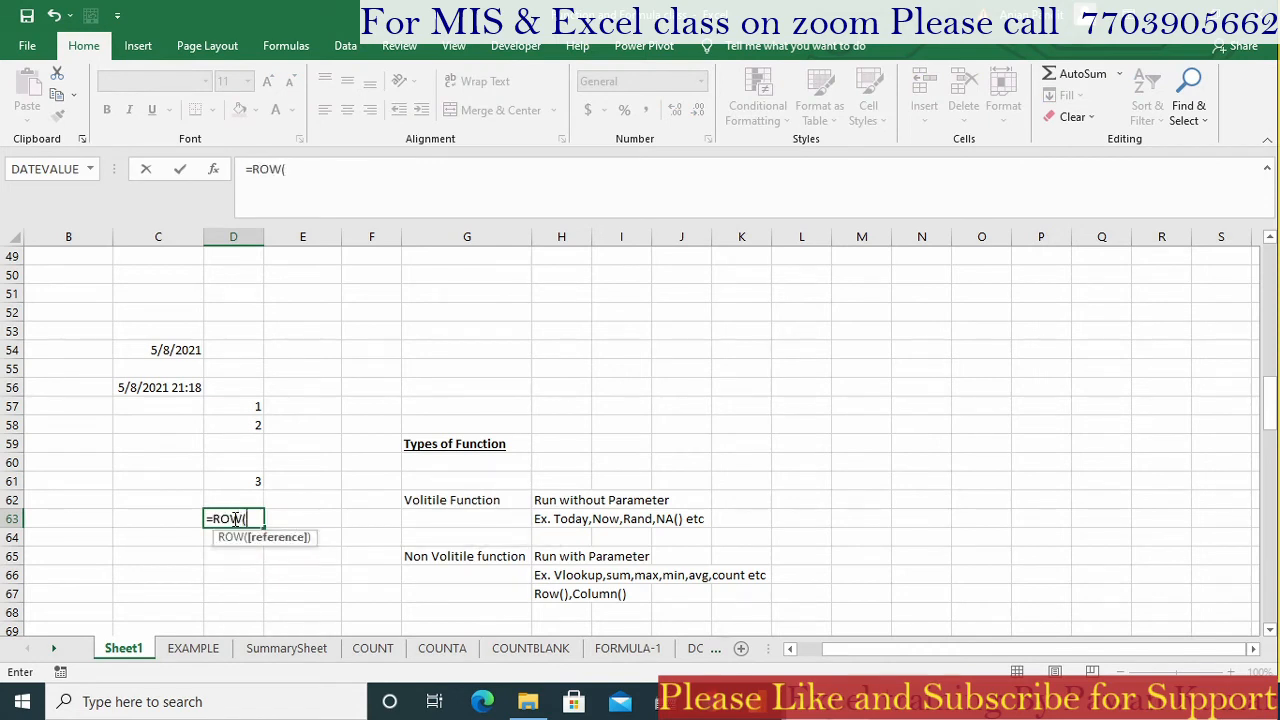
{"action": "type", "text": "23)"}
{"action": "key", "text": "Return"}
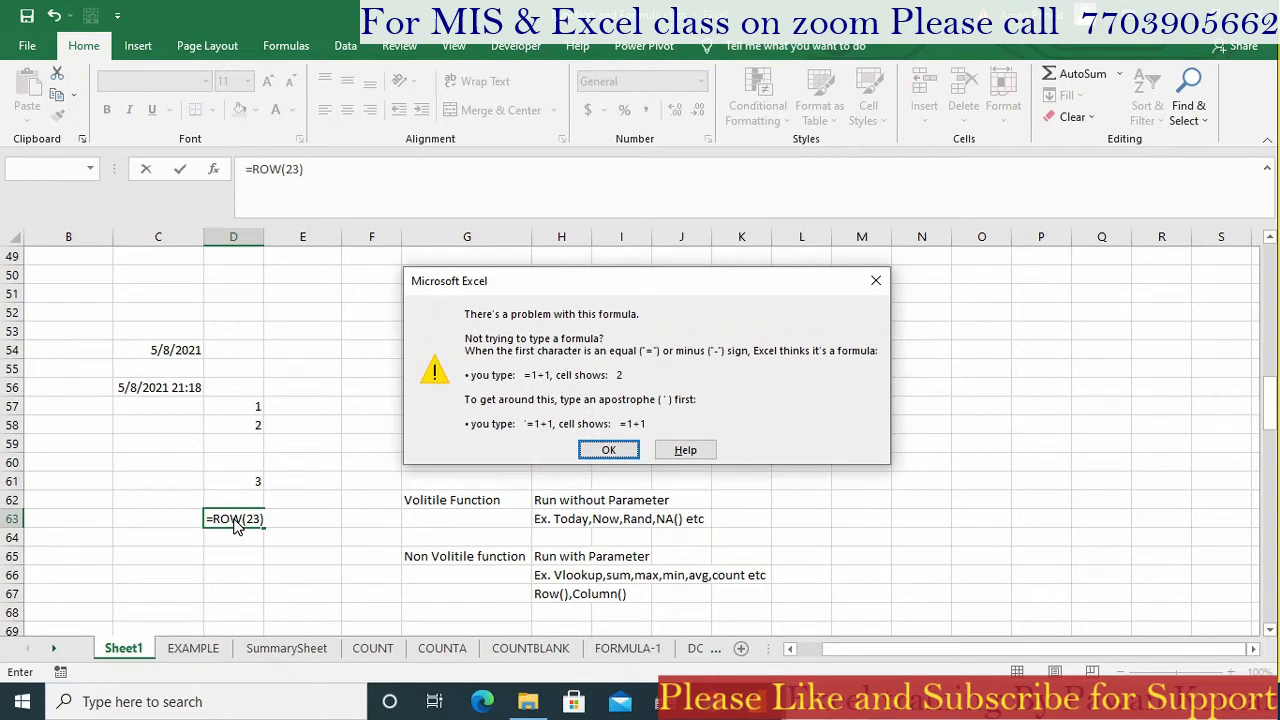
{"action": "key", "text": "Return"}
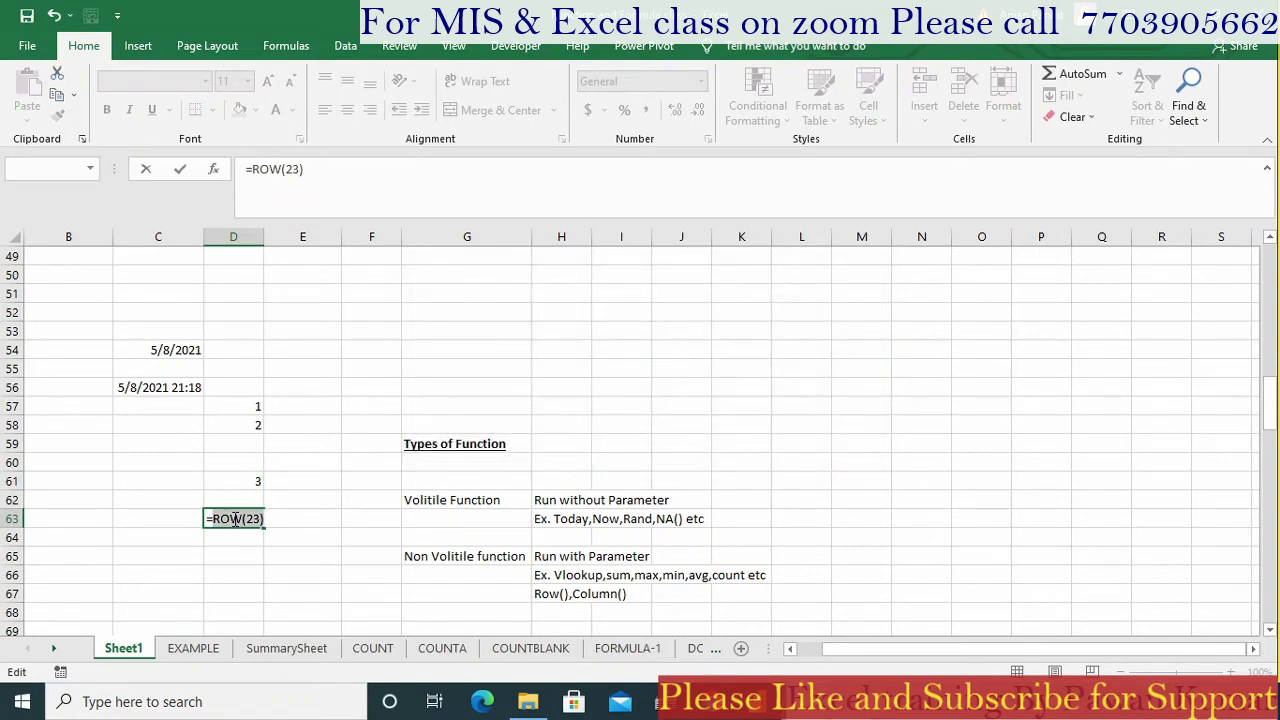
Step: Enter the formula =ROW(A23) in cell D63, using a cell reference as the parameter
{"action": "key", "text": "BackSpace"}
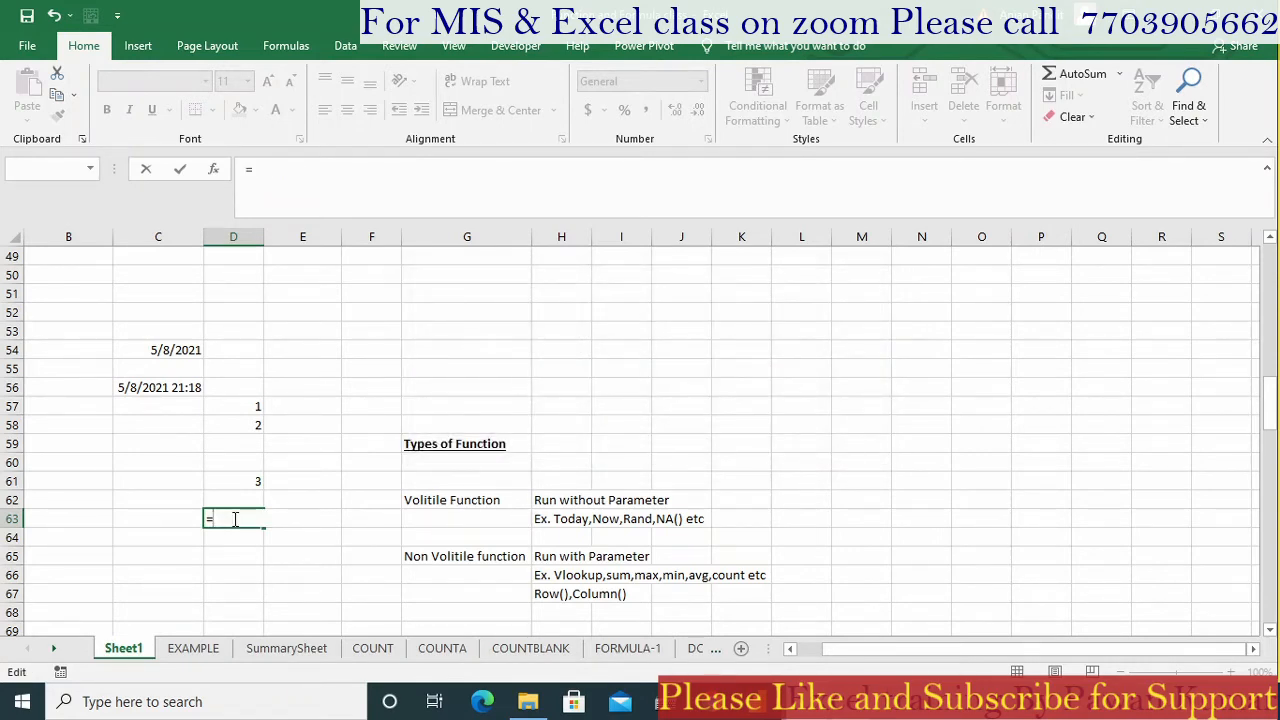
{"action": "type", "text": "rp"}
{"action": "key", "text": "BackSpace"}
{"action": "type", "text": "ow"}
{"action": "key", "text": "Tab"}
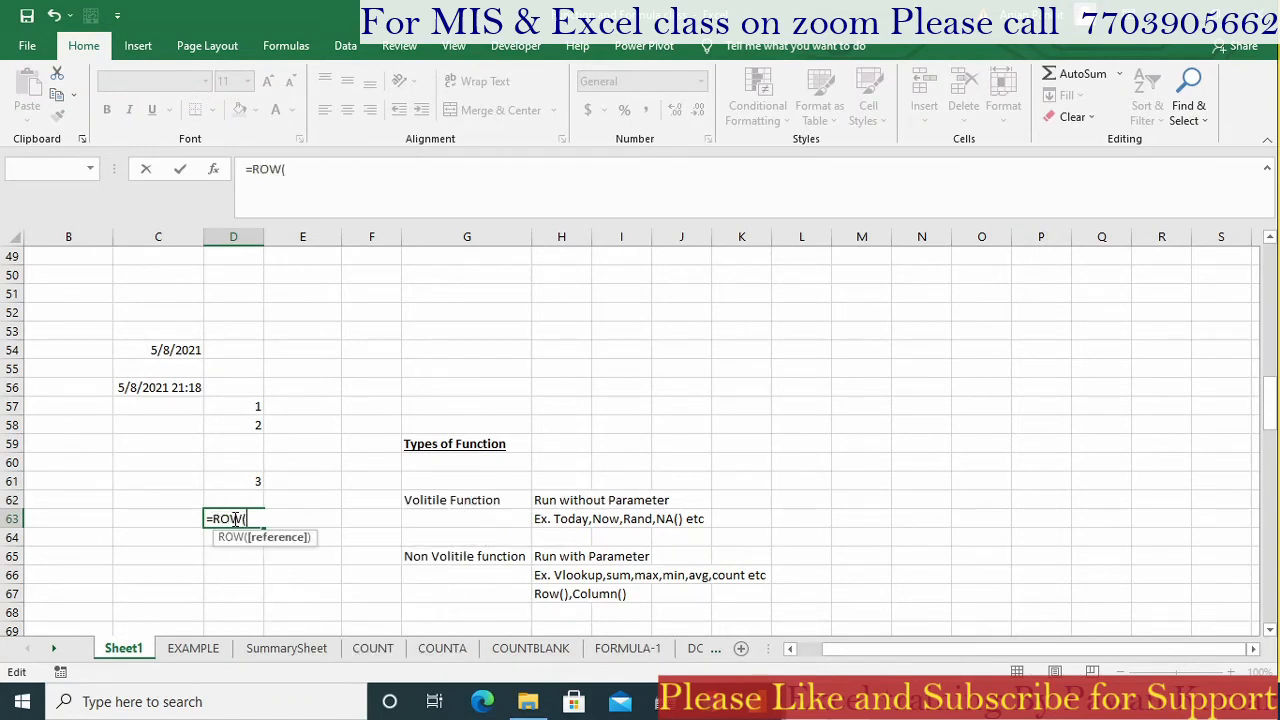
{"action": "type", "text": "a23)"}
{"action": "key", "text": "Return"}
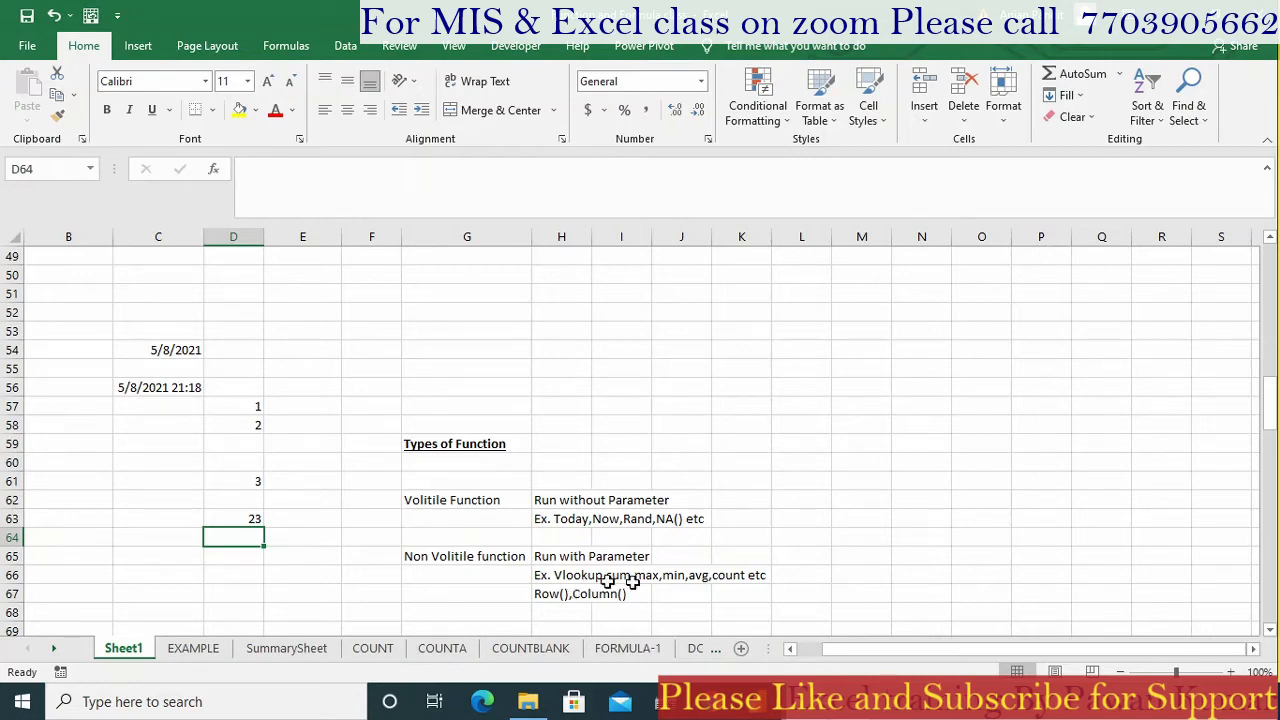
Step: Examine the definition of a formula and its example combining IF, MAX, SUM and PRODUCT in cell G72
{"action": "left_click", "coordinate": [1272, 630]}
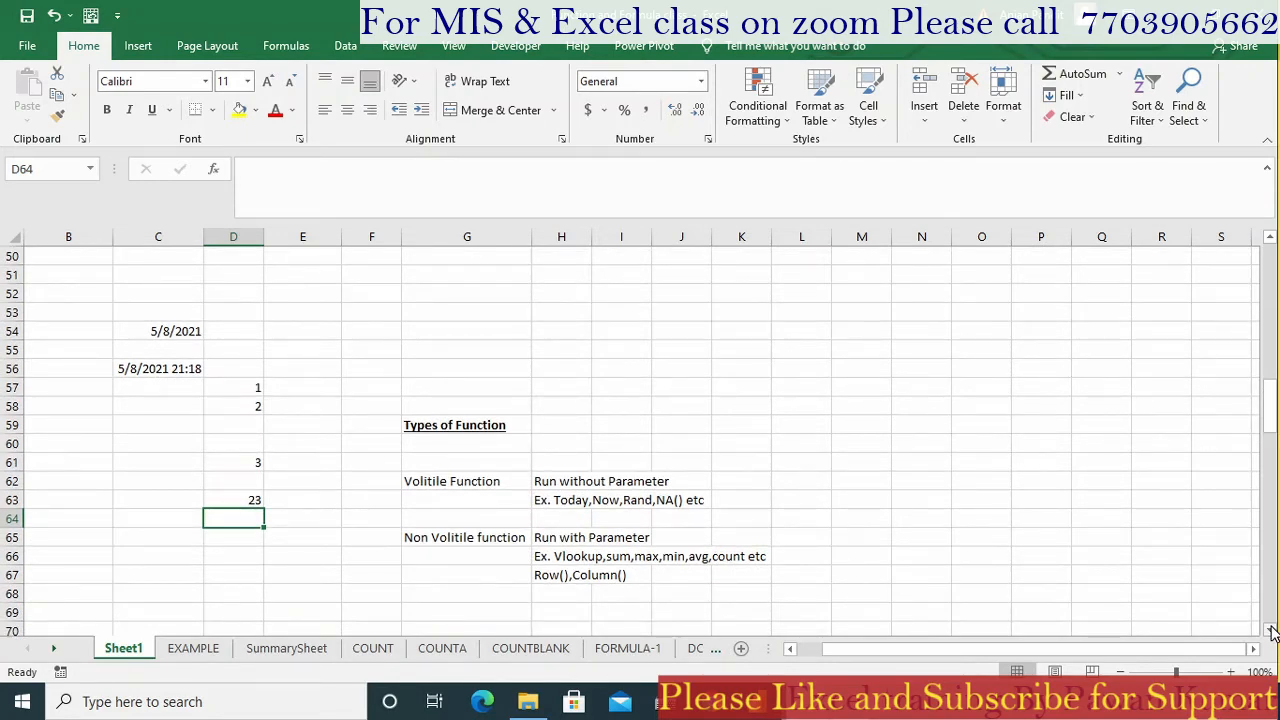
{"action": "left_click", "coordinate": [1272, 630]}
{"action": "left_click", "coordinate": [1272, 630]}
{"action": "left_click", "coordinate": [1272, 630]}
{"action": "left_click", "coordinate": [1272, 630]}
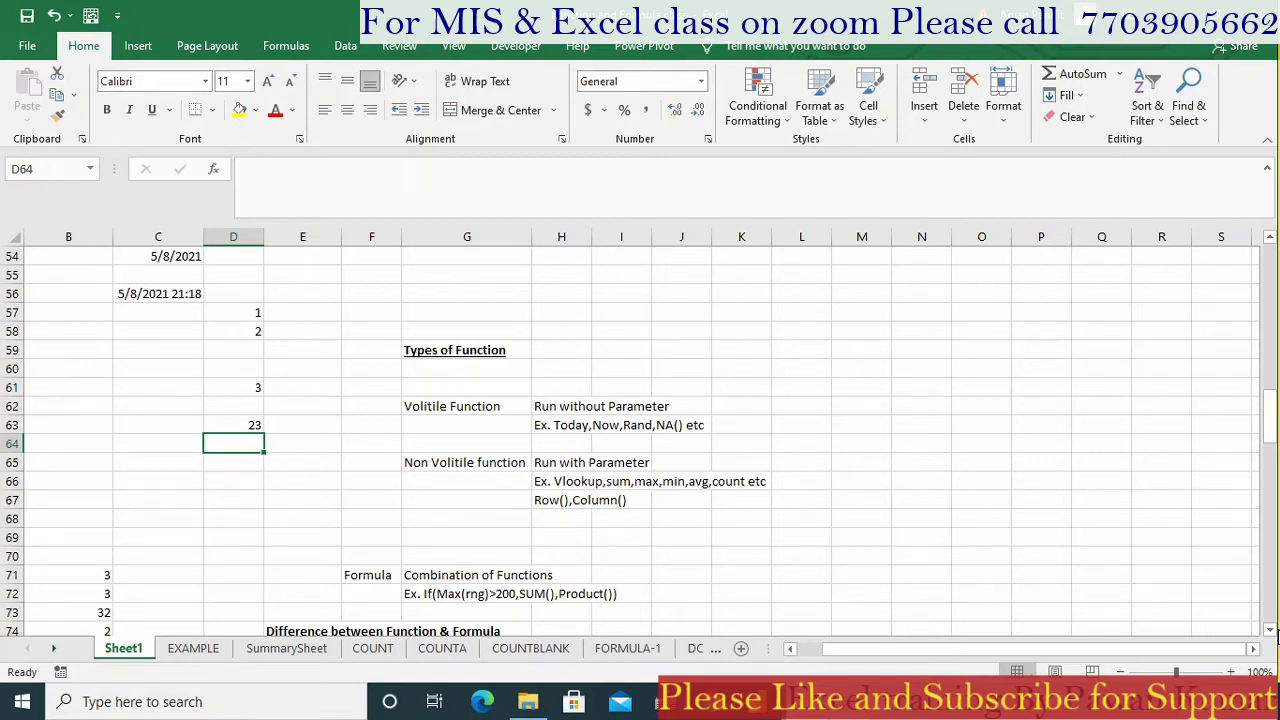
{"action": "mouse_move", "coordinate": [534, 690]}
{"action": "left_click", "coordinate": [436, 594]}
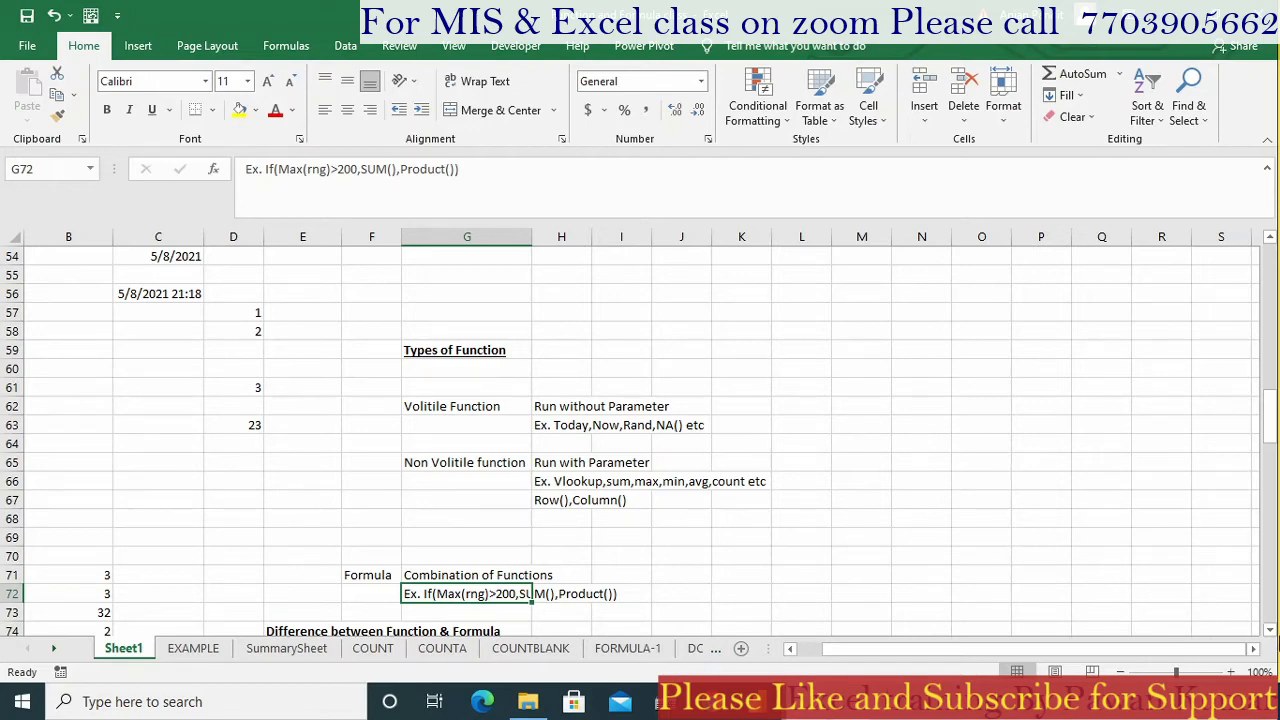
Step: Review the first two points under the Difference between Function & Formula heading in cells F76 and F77
{"action": "left_click", "coordinate": [1270, 634]}
{"action": "left_click", "coordinate": [1270, 634]}
{"action": "left_click", "coordinate": [1270, 634]}
{"action": "left_click", "coordinate": [1270, 634]}
{"action": "left_click", "coordinate": [1270, 634]}
{"action": "left_click", "coordinate": [1270, 634]}
{"action": "left_click", "coordinate": [1270, 634]}
{"action": "left_click", "coordinate": [1270, 634]}
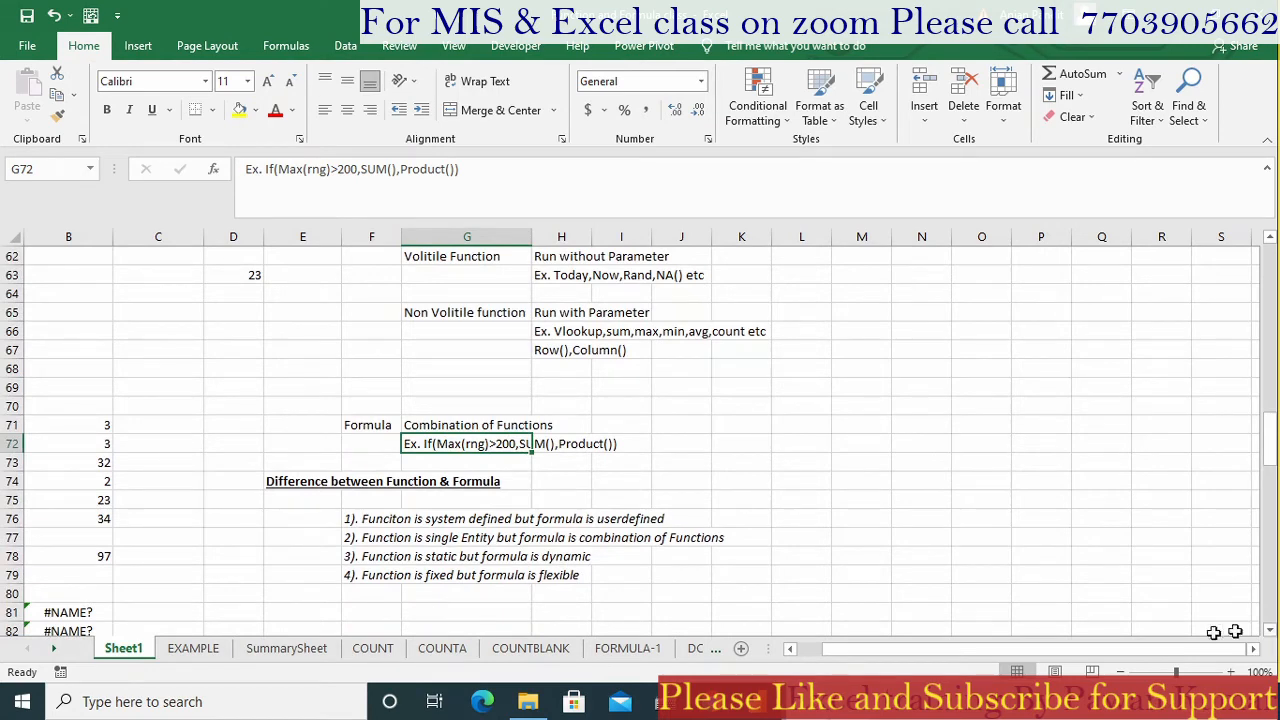
{"action": "left_click", "coordinate": [372, 518]}
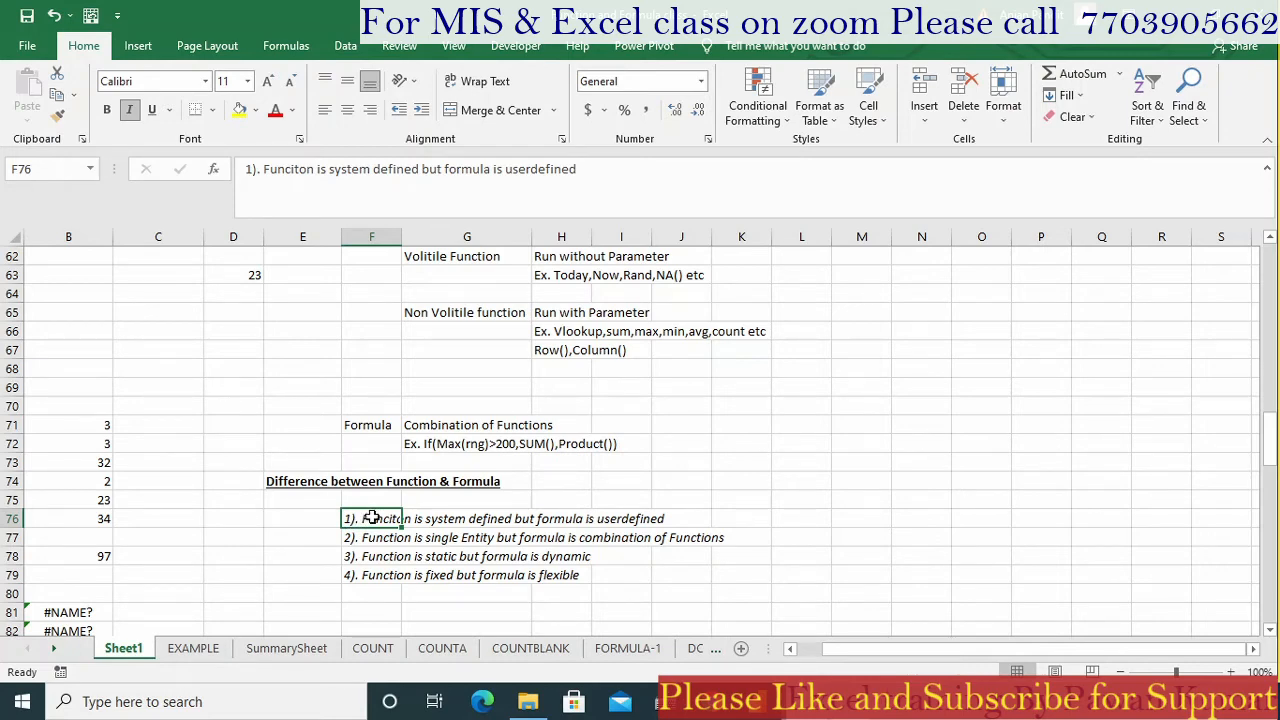
{"action": "key", "text": "Down"}
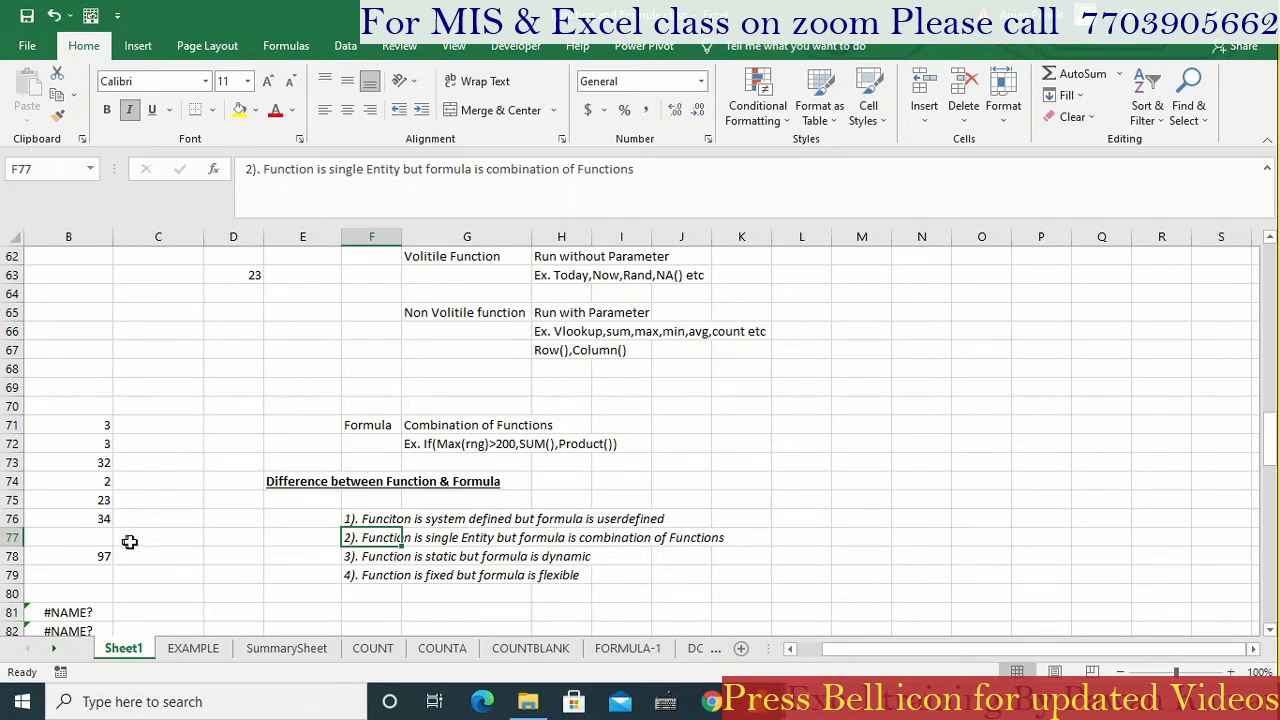
Step: Re-enter the total in cell B78 as a SUMPRODUCT formula over the range B71:B76
{"action": "left_click", "coordinate": [95, 555]}
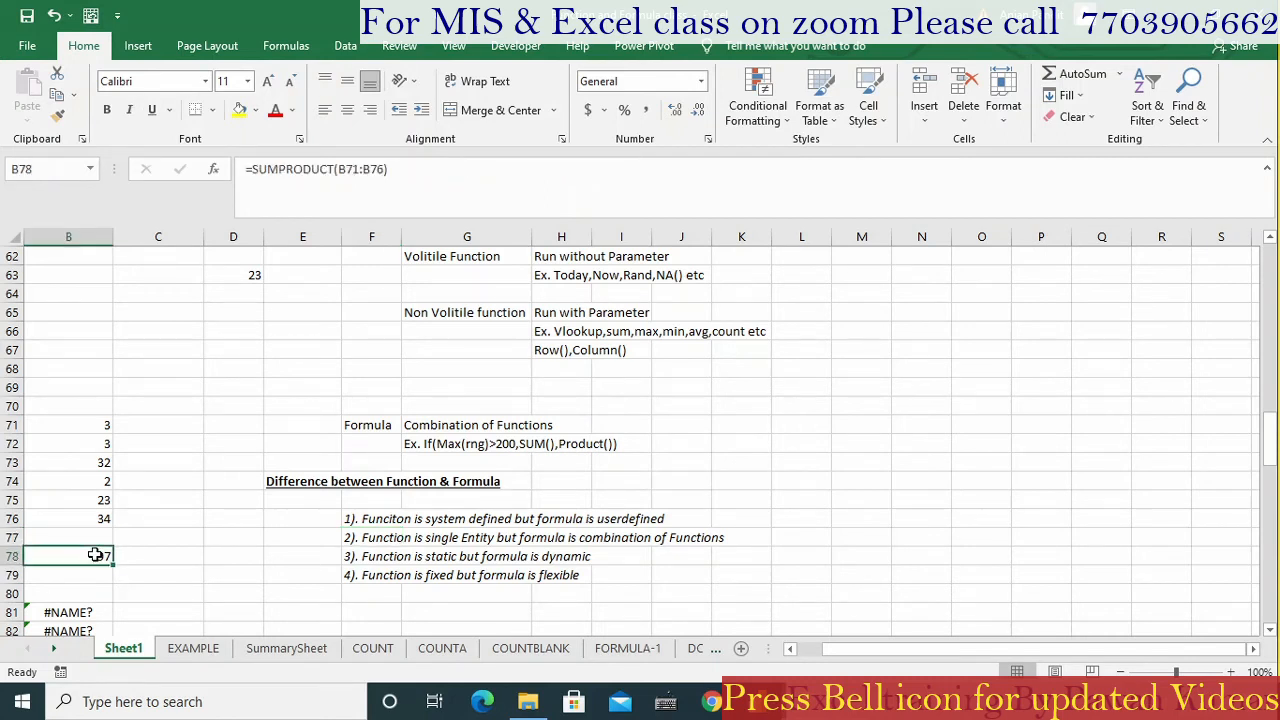
{"action": "type", "text": "=sum"}
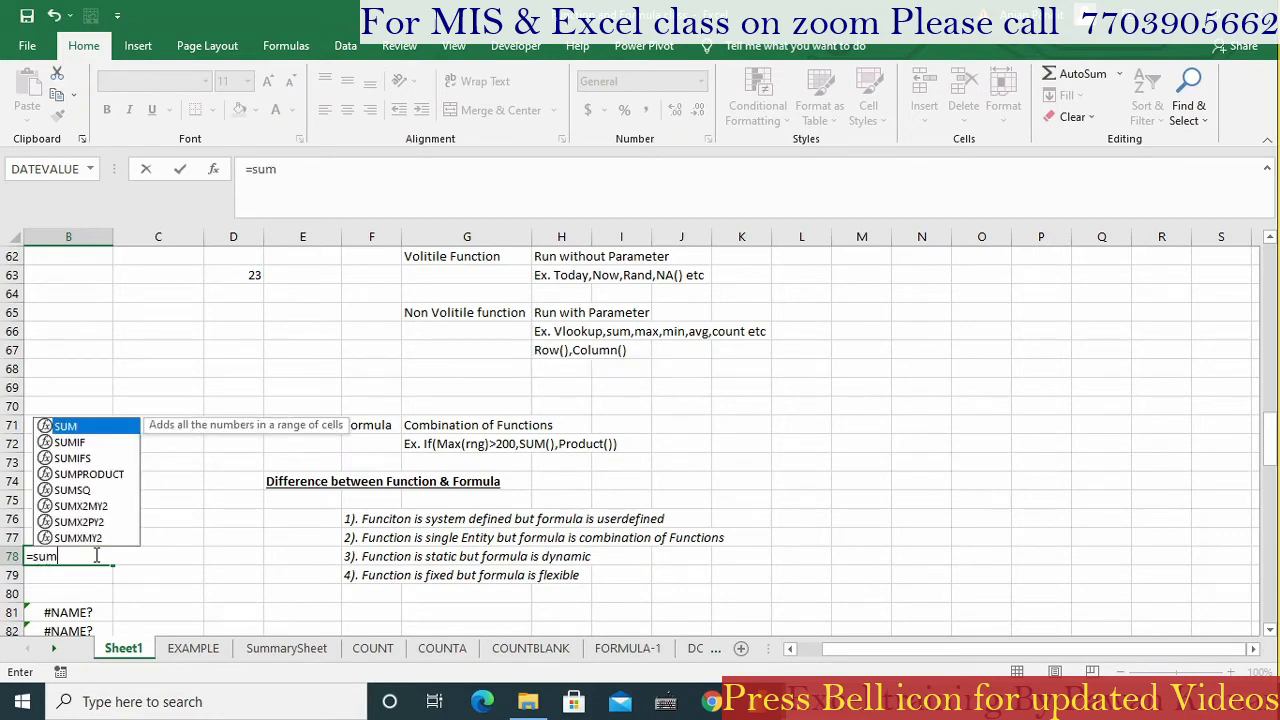
{"action": "type", "text": "p"}
{"action": "key", "text": "Tab"}
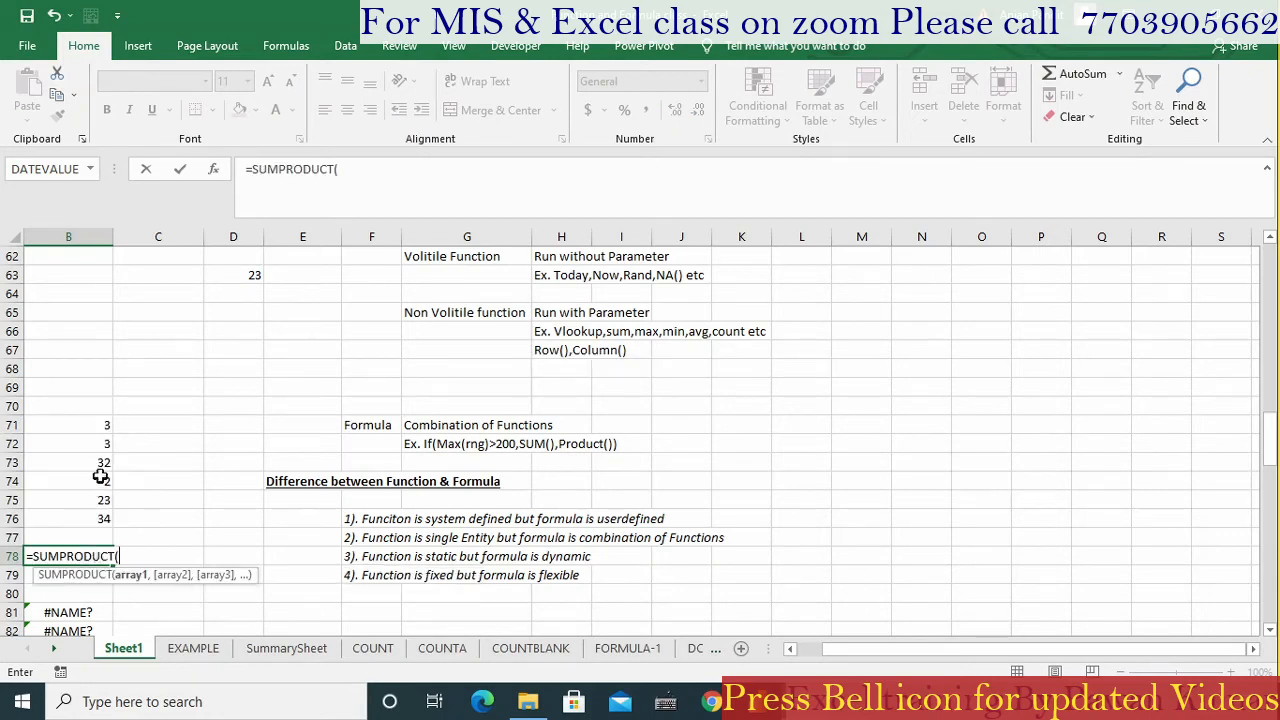
{"action": "left_click", "coordinate": [96, 425]}
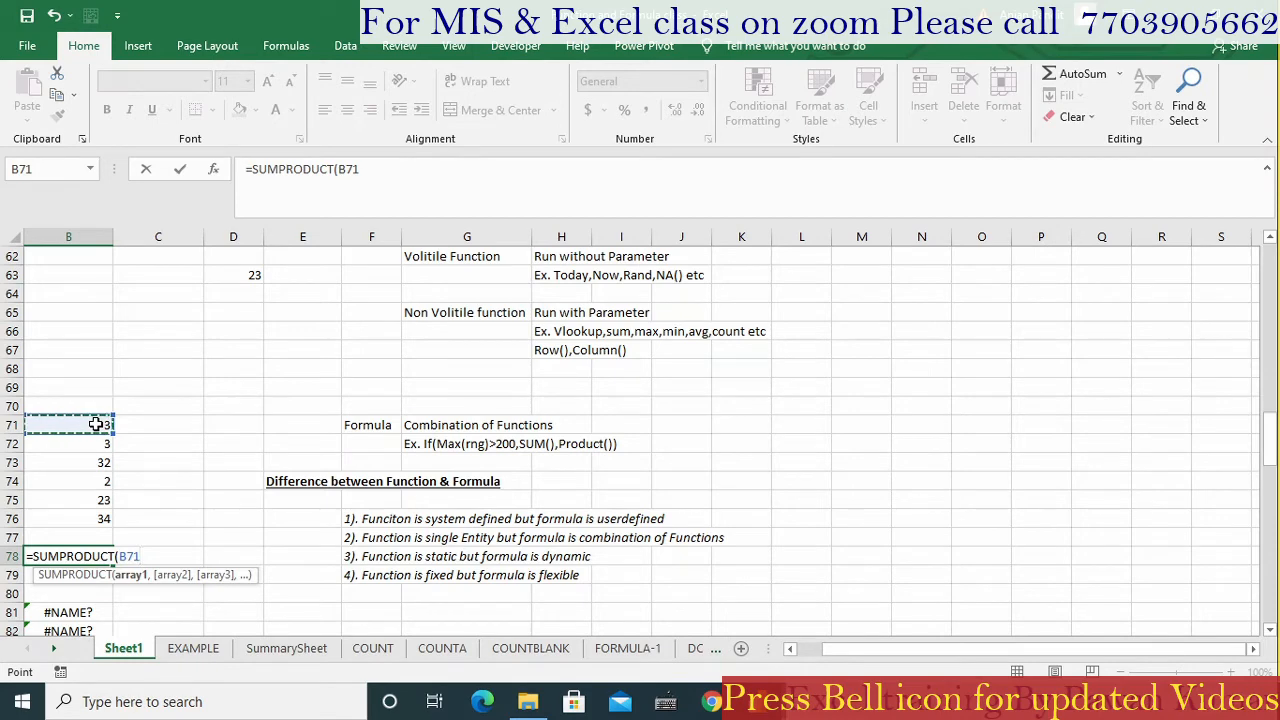
{"action": "key", "text": "ctrl+shift+Down"}
{"action": "type", "text": ")"}
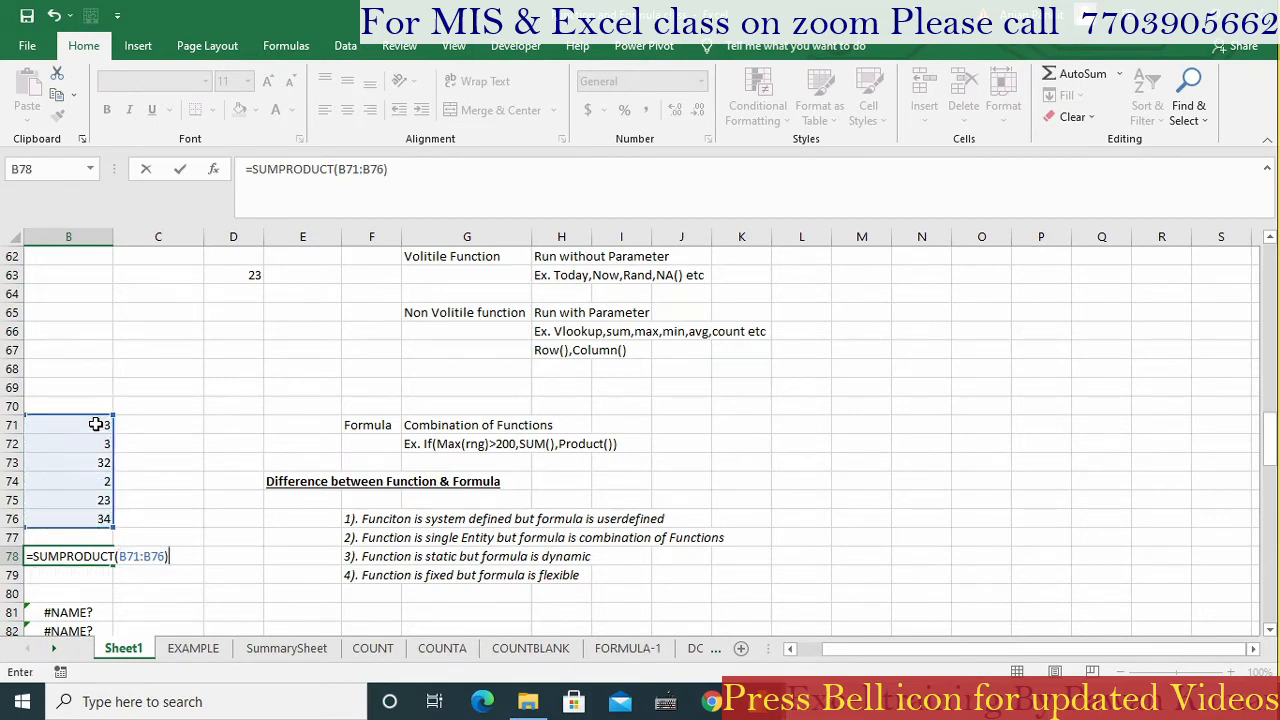
{"action": "key", "text": "Return"}
{"action": "key", "text": "Up"}
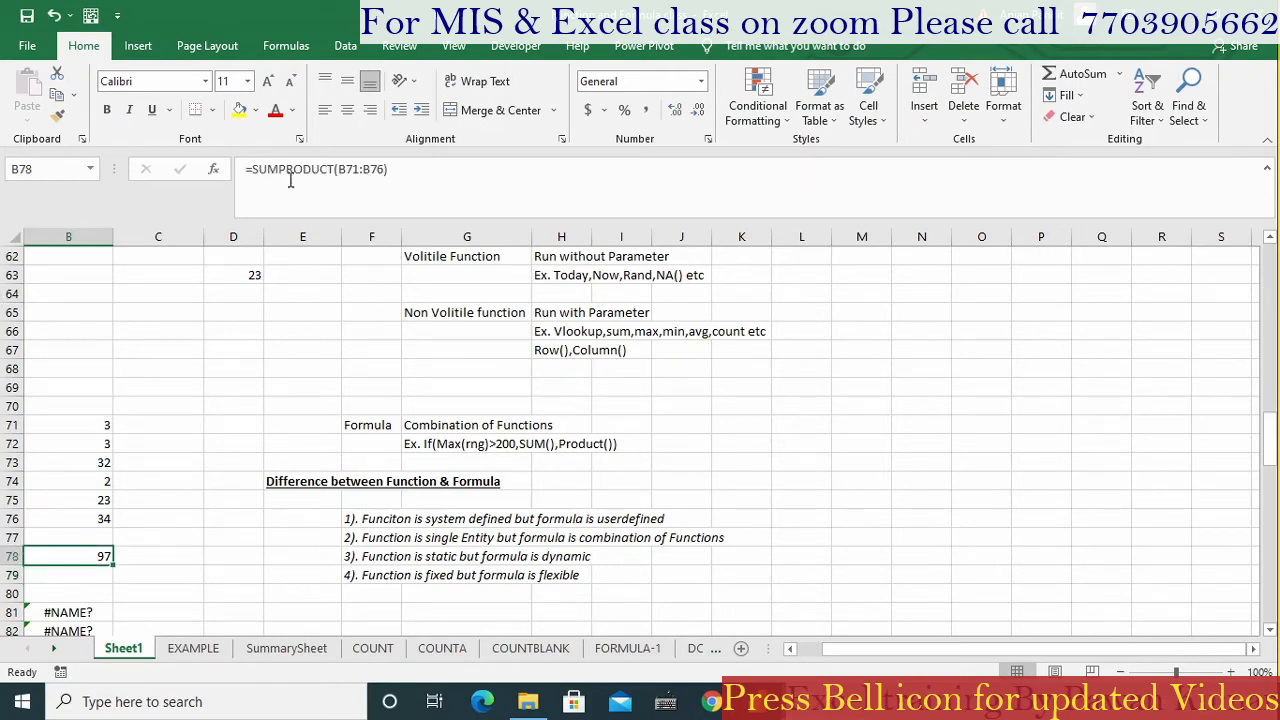
Step: Highlight the function name inside the SUMPRODUCT formula of cell B78 and leave the formula without editing it
{"action": "left_click_drag", "start_coordinate": [252, 170], "coordinate": [333, 170]}
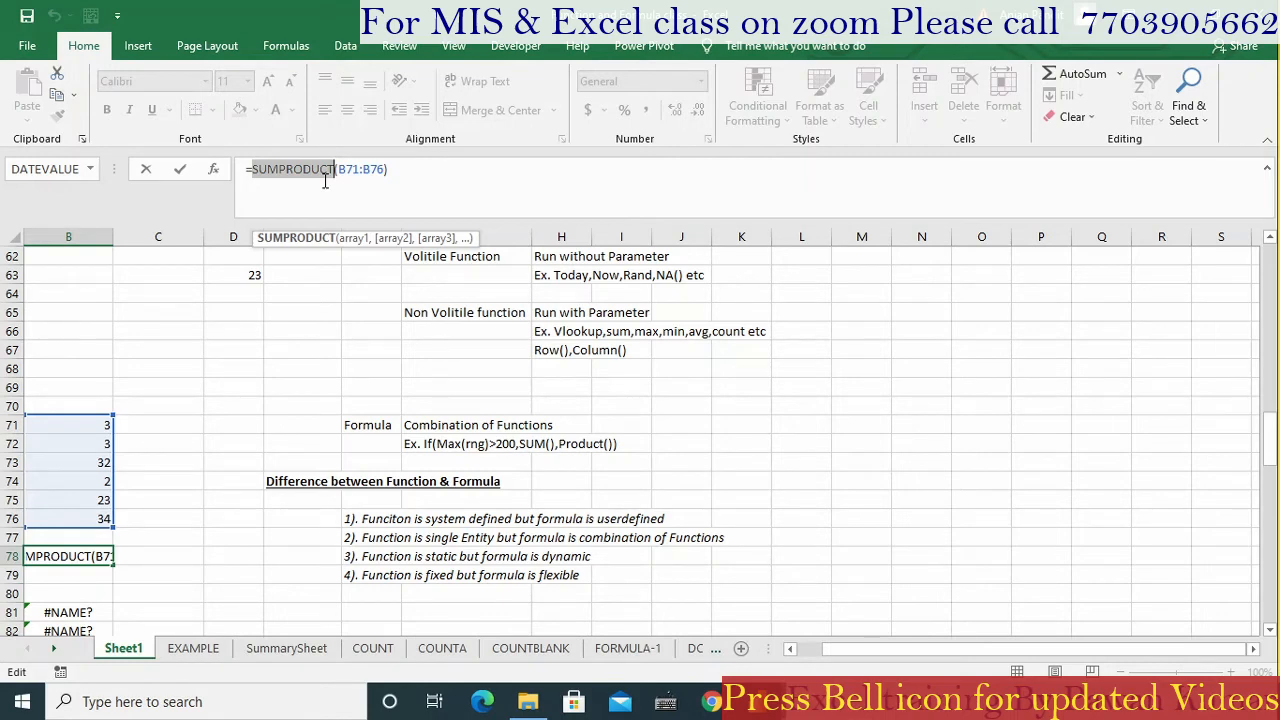
{"action": "left_click", "coordinate": [92, 592]}
{"action": "key", "text": "Escape"}
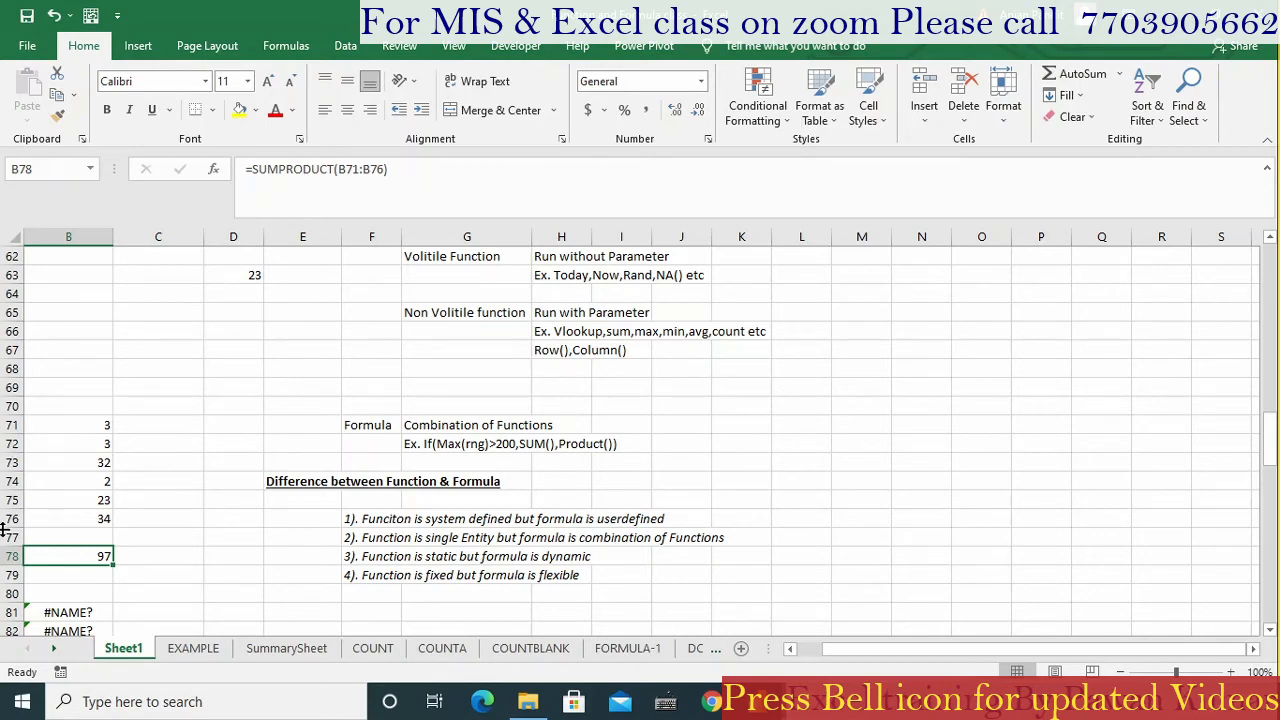
Step: Replace the formula in cell B78 with the made-up function =sumsdsadsa(B71:B76)
{"action": "type", "text": "=sumsdsadsa"}
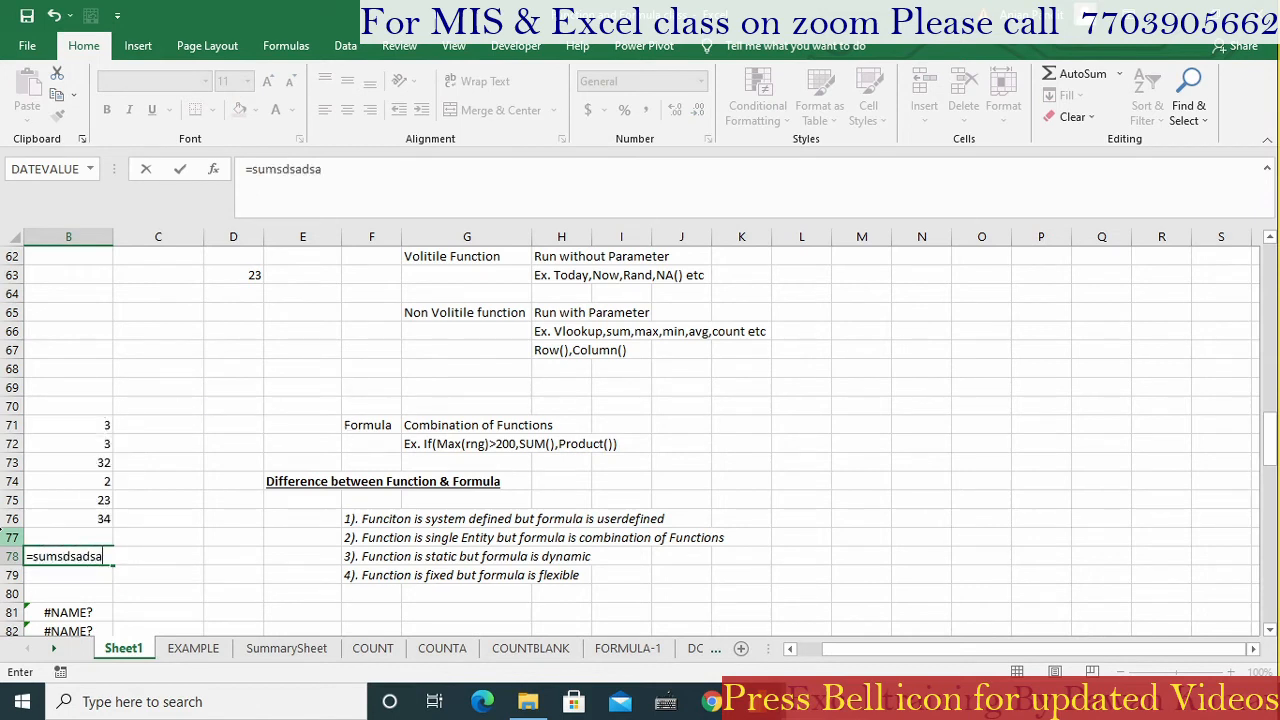
{"action": "type", "text": "("}
{"action": "left_click", "coordinate": [104, 425]}
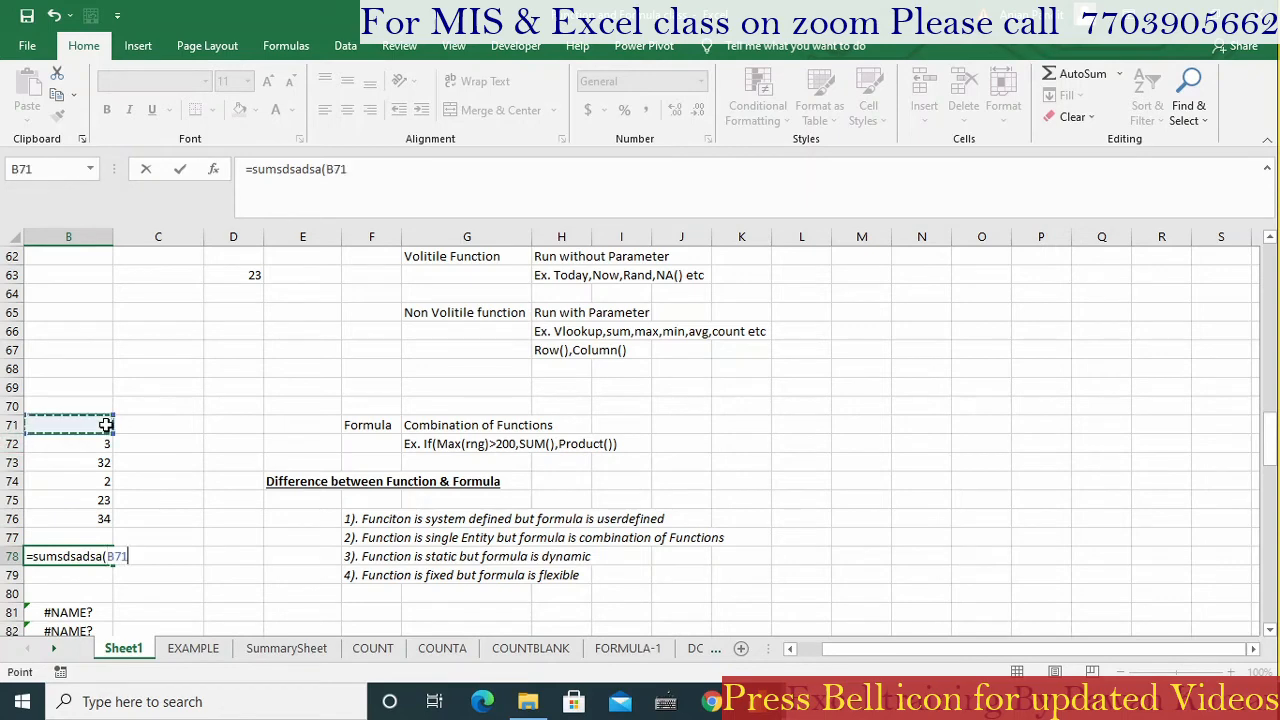
{"action": "key", "text": "ctrl+shift+Down"}
{"action": "type", "text": ")"}
{"action": "key", "text": "ctrl+Return"}
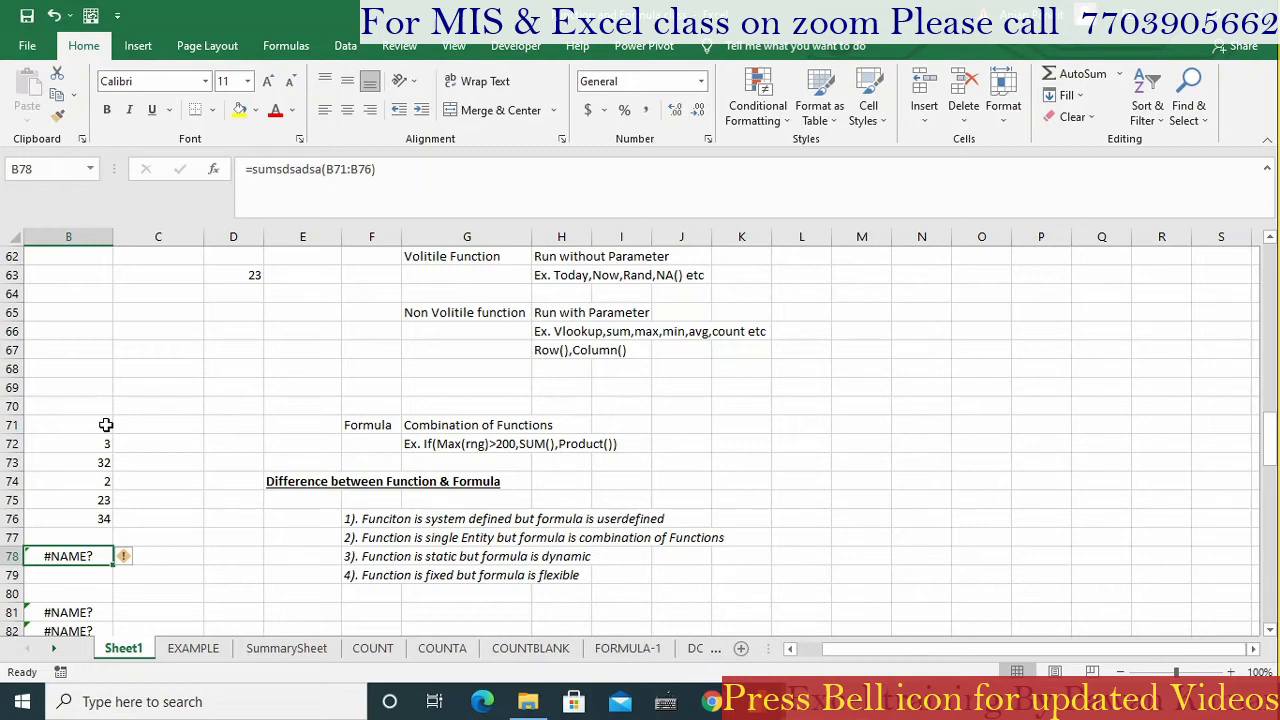
Step: Start a formula with =s in cell F80 to bring up the function suggestions, and cancel the entry
{"action": "left_click", "coordinate": [345, 597]}
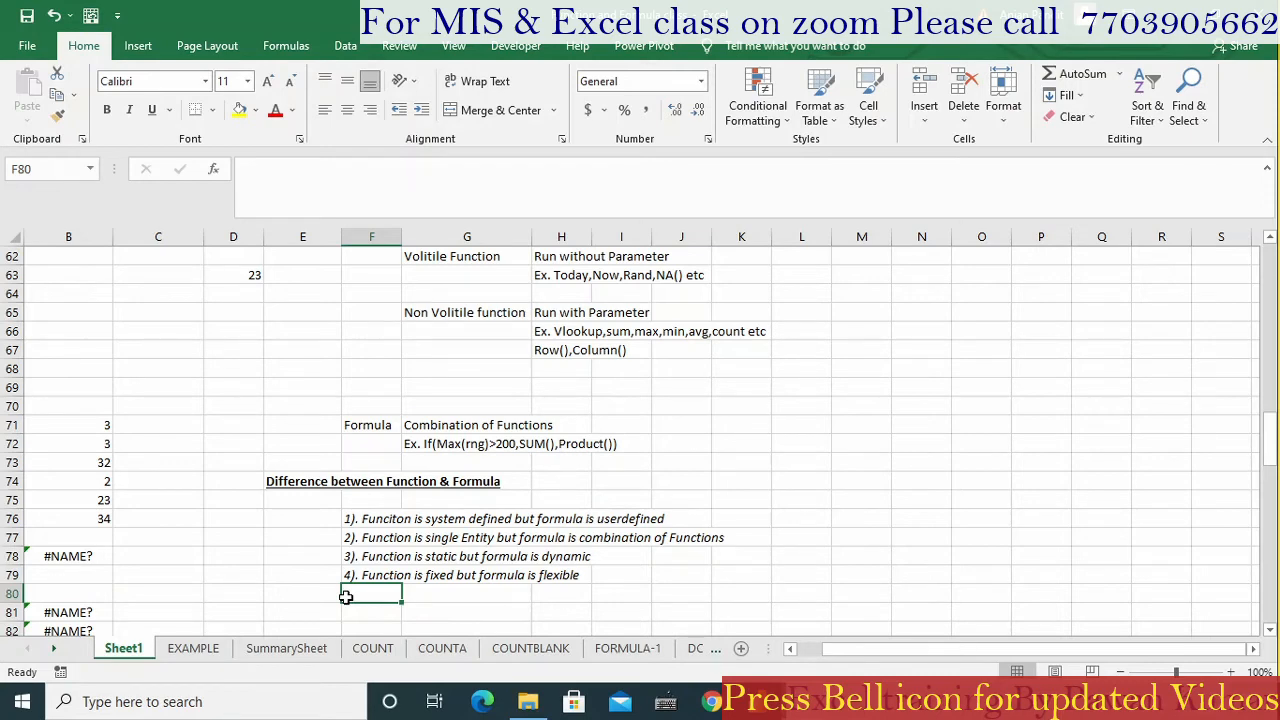
{"action": "left_click", "coordinate": [1267, 634]}
{"action": "left_click", "coordinate": [1267, 634]}
{"action": "left_click", "coordinate": [1267, 634]}
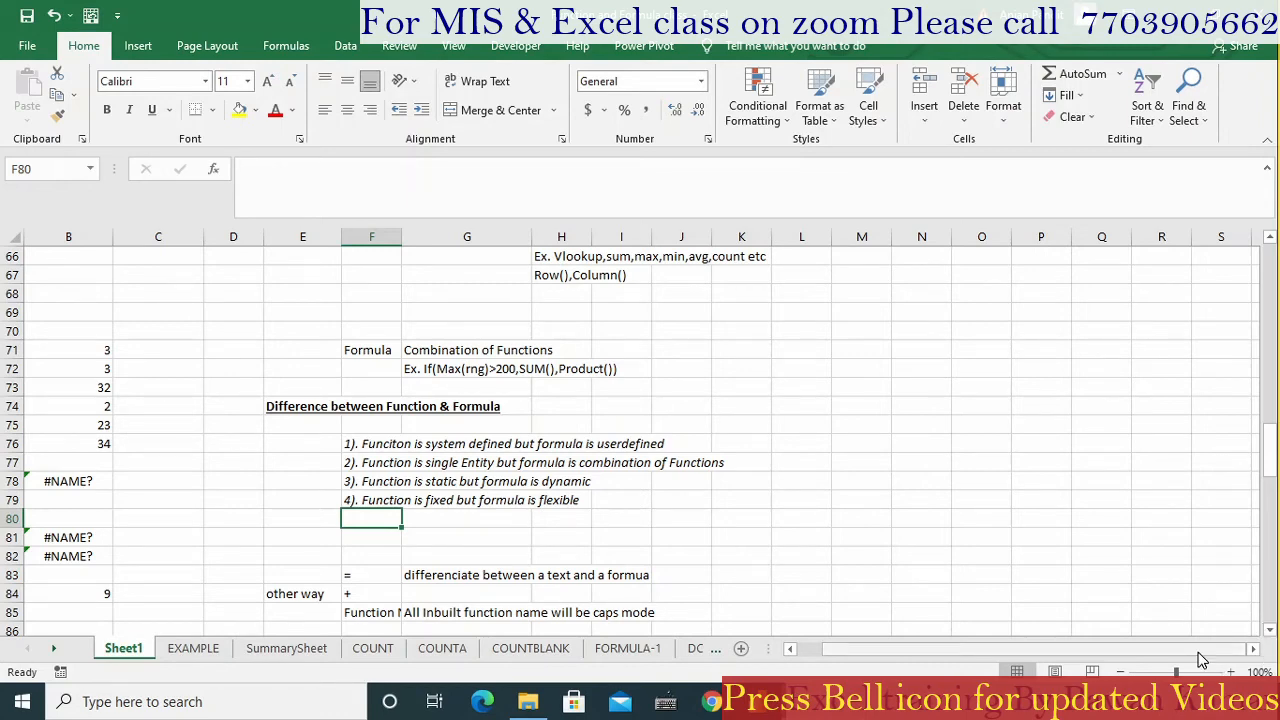
{"action": "type", "text": "="}
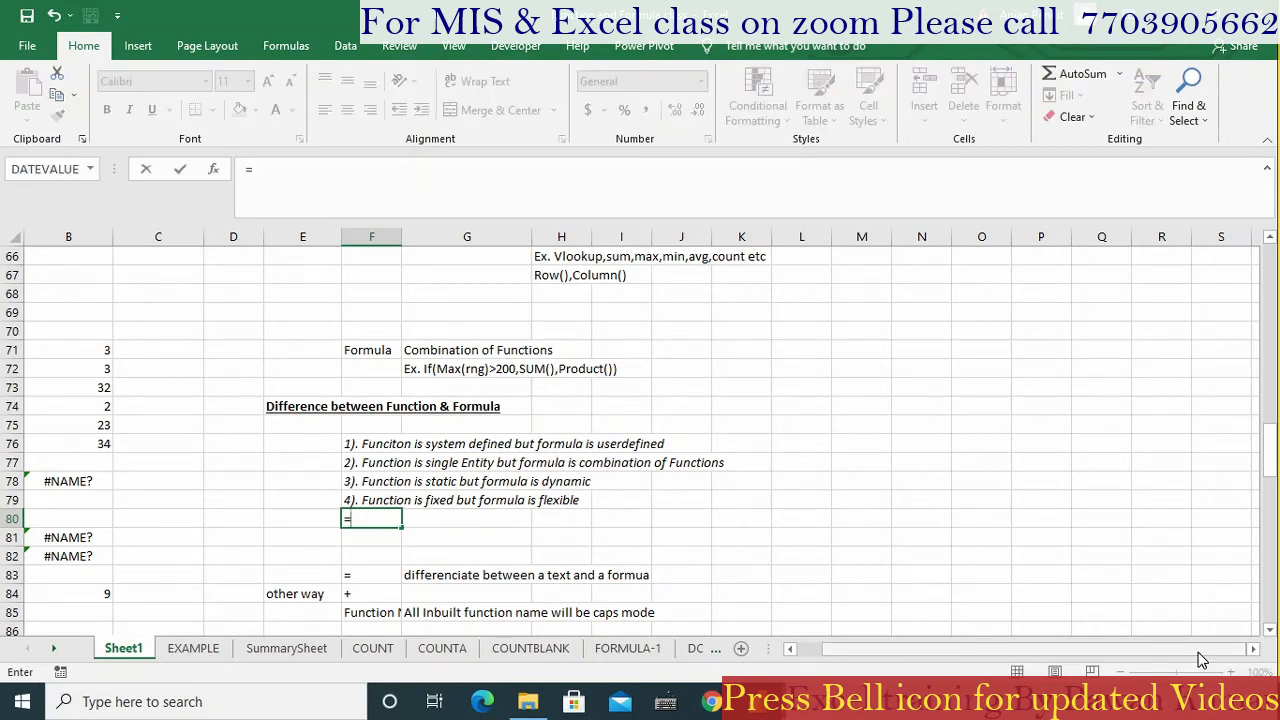
{"action": "type", "text": "s"}
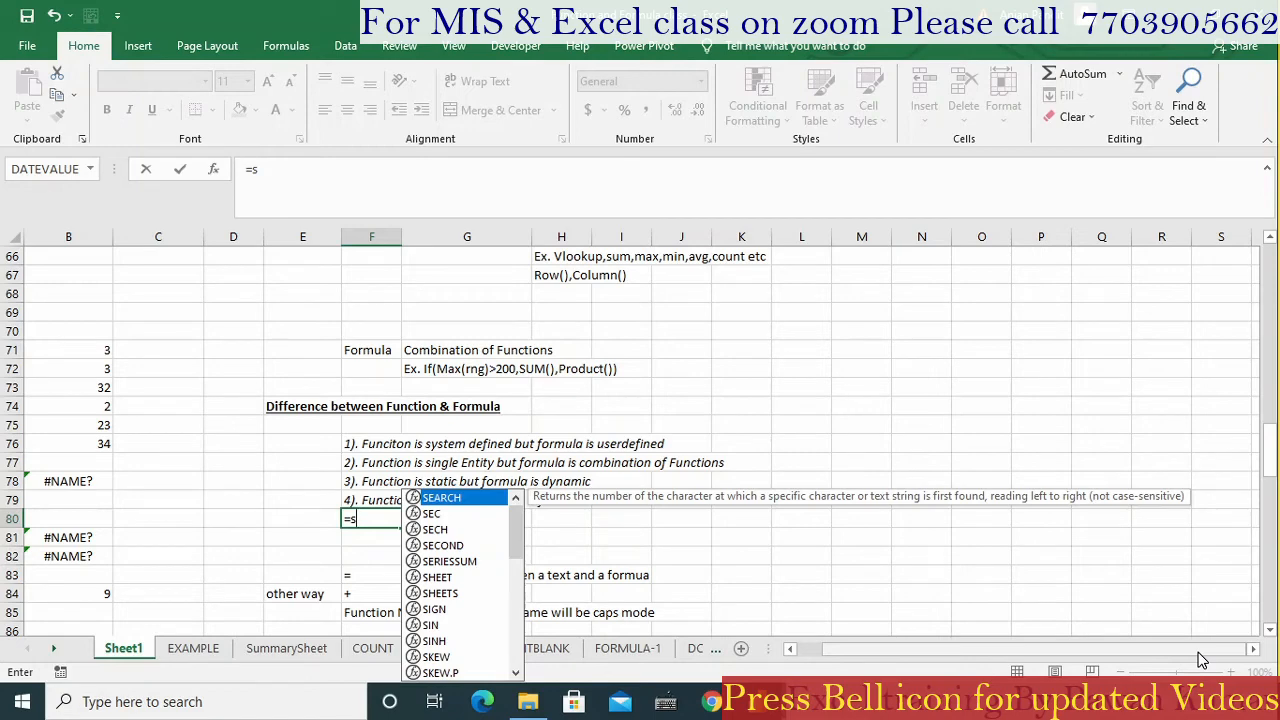
{"action": "key", "text": "Escape"}
{"action": "key", "text": "Escape"}
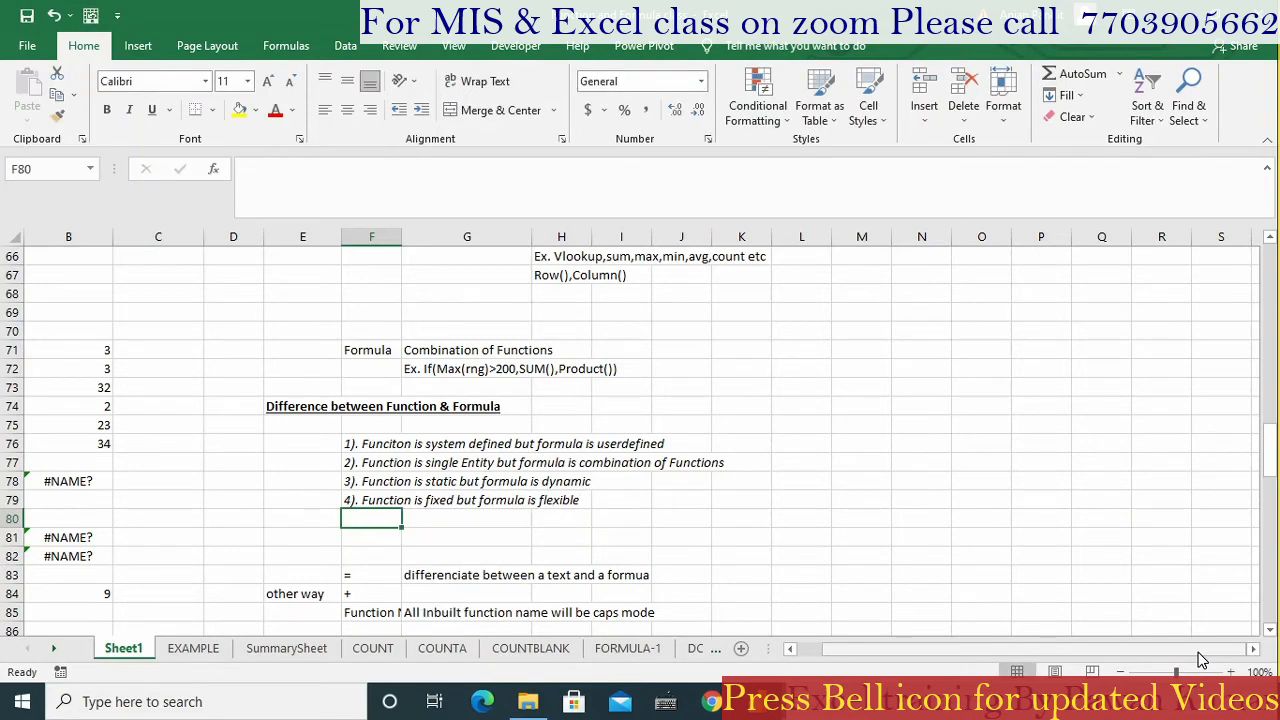
Step: Write sumsadd= in cell F80 with the equals sign at the end, and erase the text again
{"action": "type", "text": "sumsadd="}
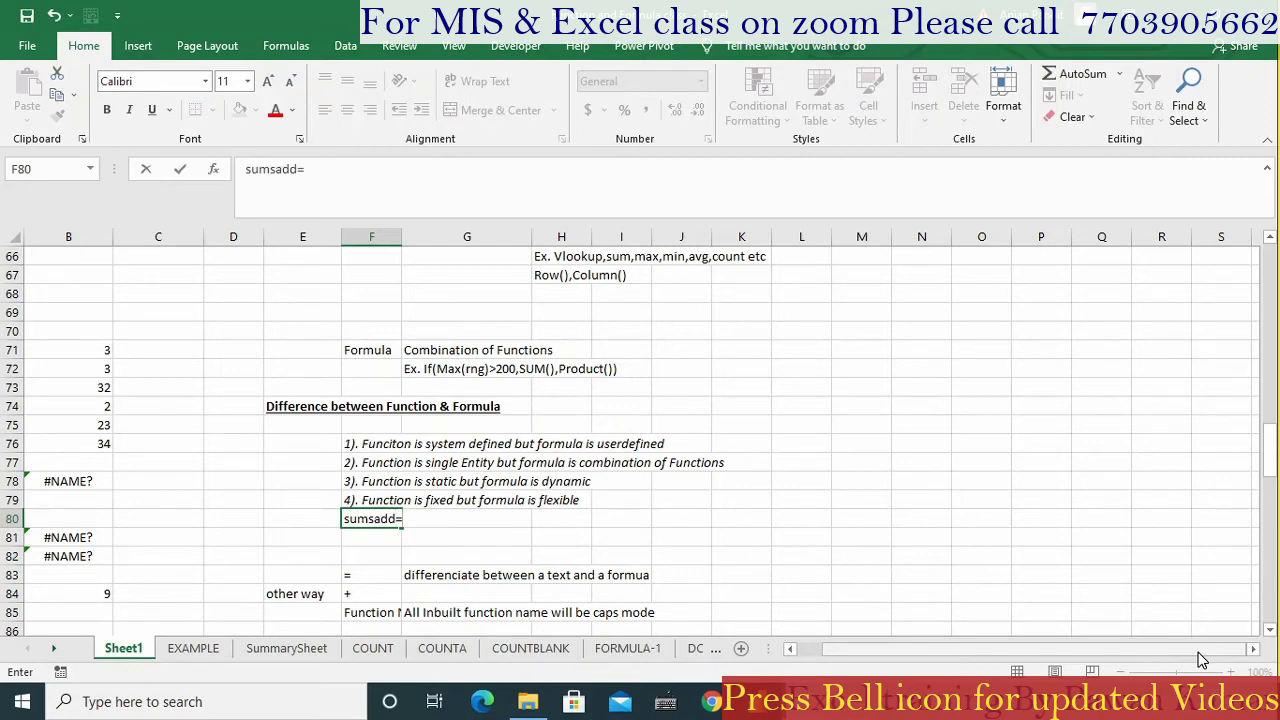
{"action": "key", "text": "BackSpace"}
{"action": "key", "text": "BackSpace"}
{"action": "key", "text": "BackSpace"}
{"action": "key", "text": "BackSpace"}
{"action": "key", "text": "BackSpace"}
{"action": "key", "text": "BackSpace"}
{"action": "key", "text": "BackSpace"}
{"action": "key", "text": "BackSpace"}
Step: Start a SMALL formula in cell F80 from the function suggestions, cancel it, and clear the leftover equals sign
{"action": "type", "text": "=s"}
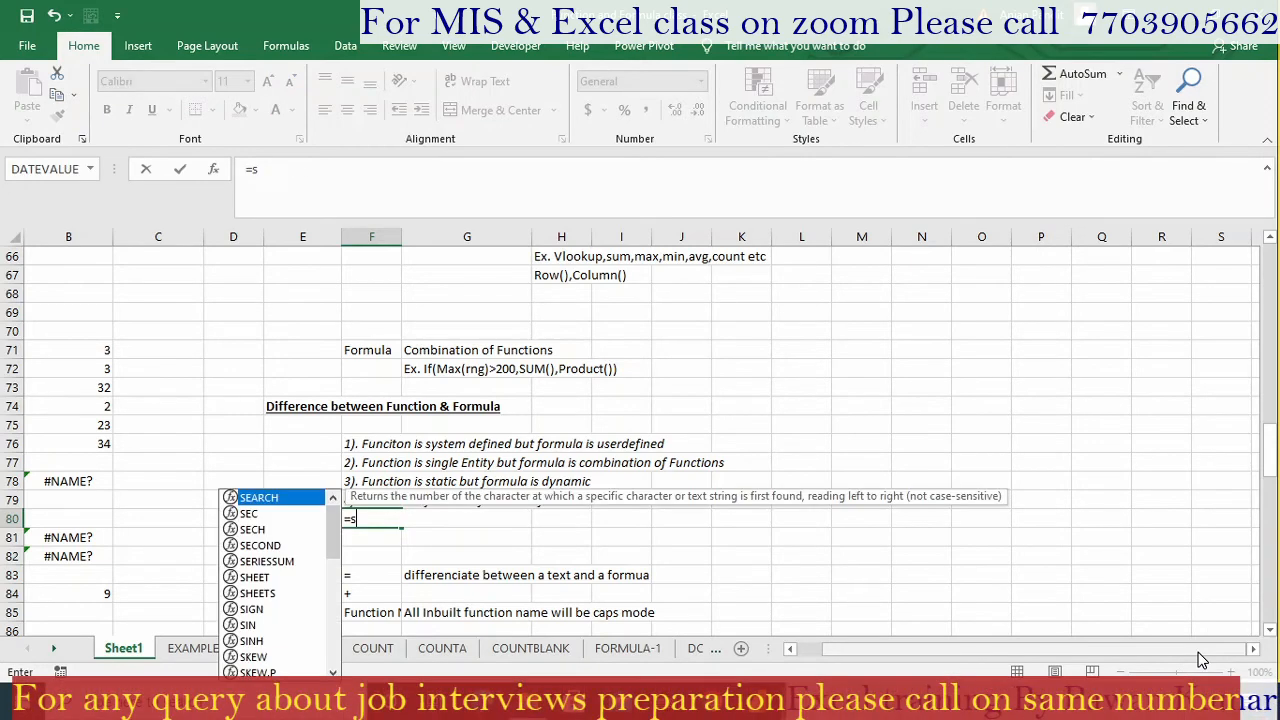
{"action": "type", "text": "m"}
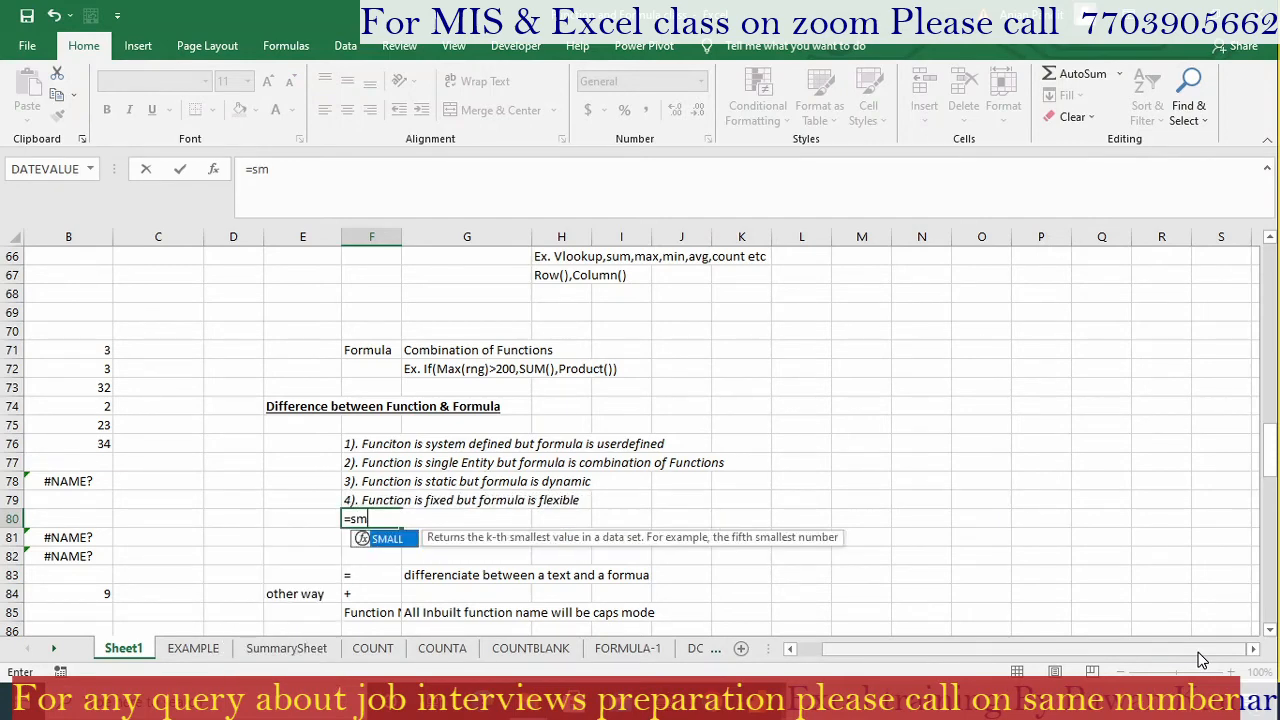
{"action": "key", "text": "Tab"}
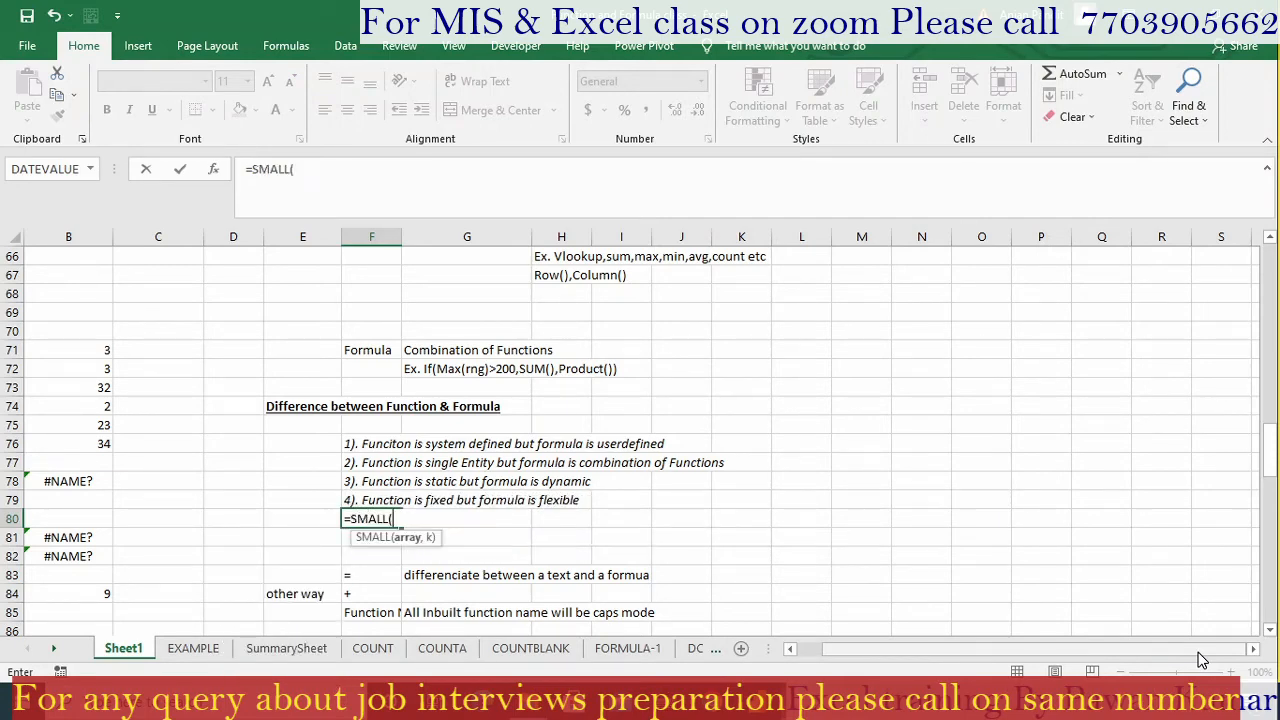
{"action": "key", "text": "Escape"}
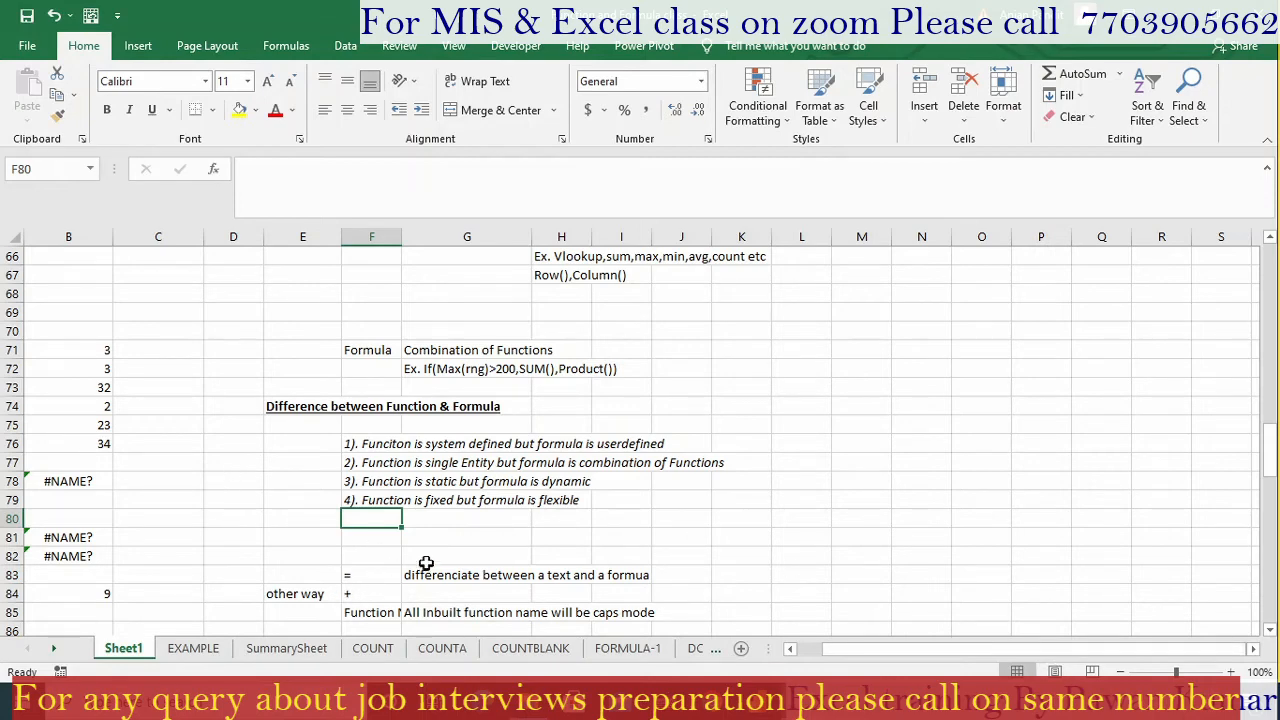
{"action": "type", "text": "="}
{"action": "key", "text": "BackSpace"}
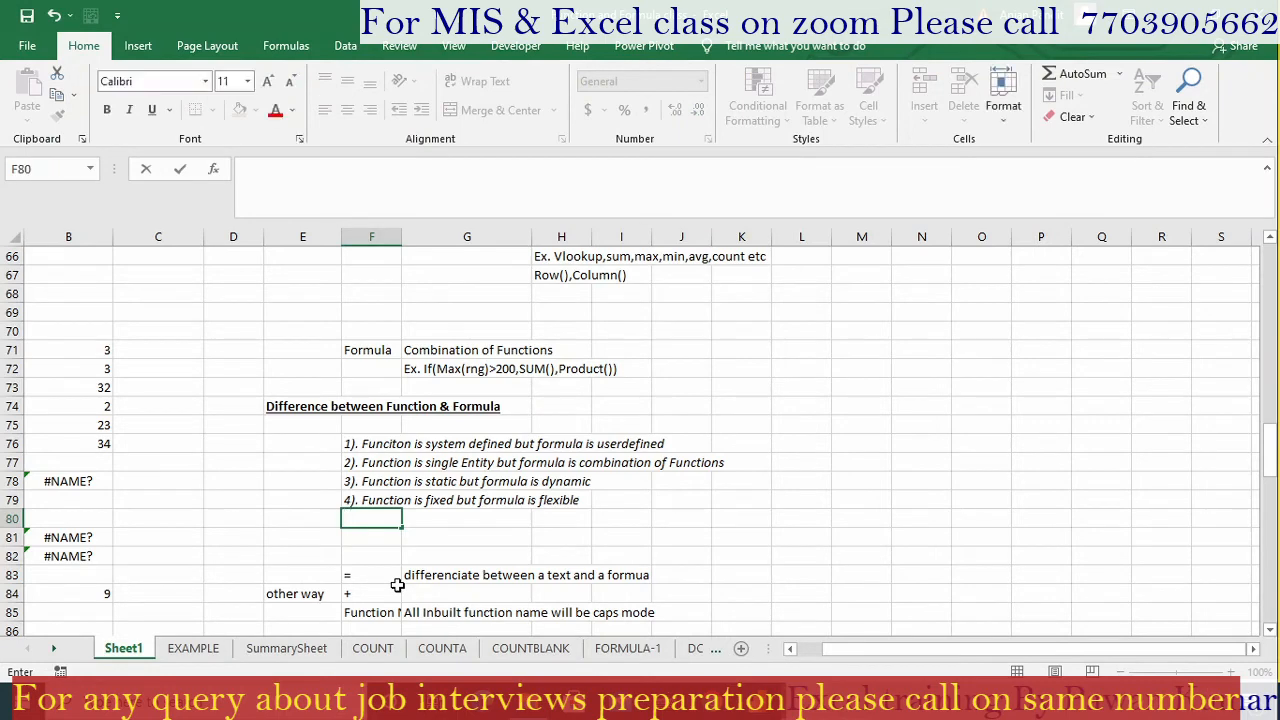
Step: Start a formula with +s in cell F80 to bring up the function suggestions, and cancel the entry
{"action": "type", "text": "+s"}
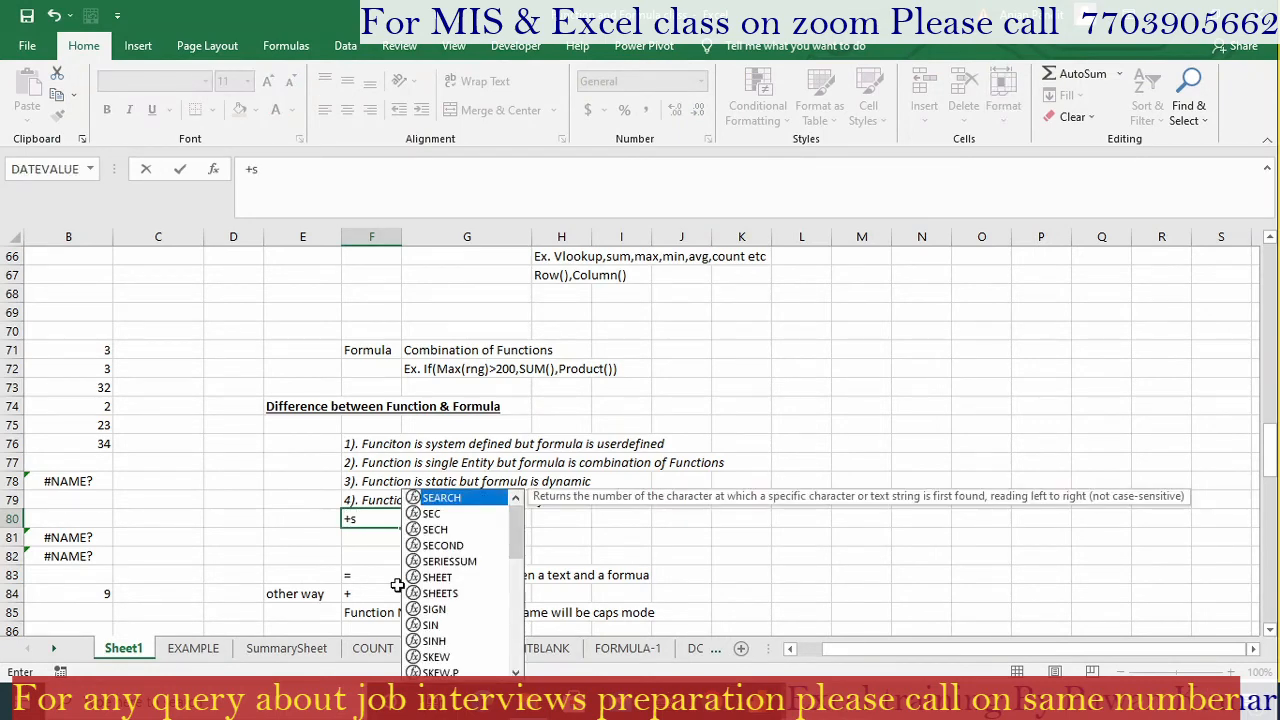
{"action": "key", "text": "Escape"}
{"action": "key", "text": "Escape"}
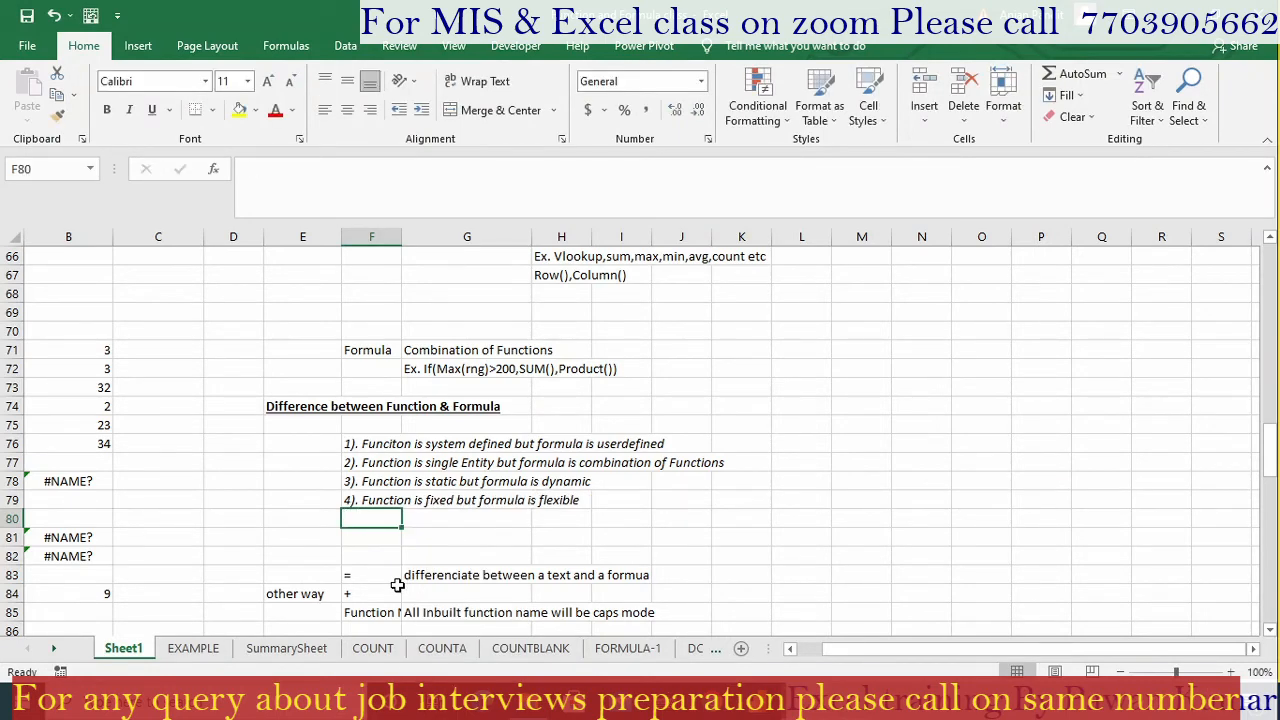
Step: Review the notes in F83 and F85 on the equals sign and capitalised function names, down to the bracket notes
{"action": "left_click", "coordinate": [349, 580]}
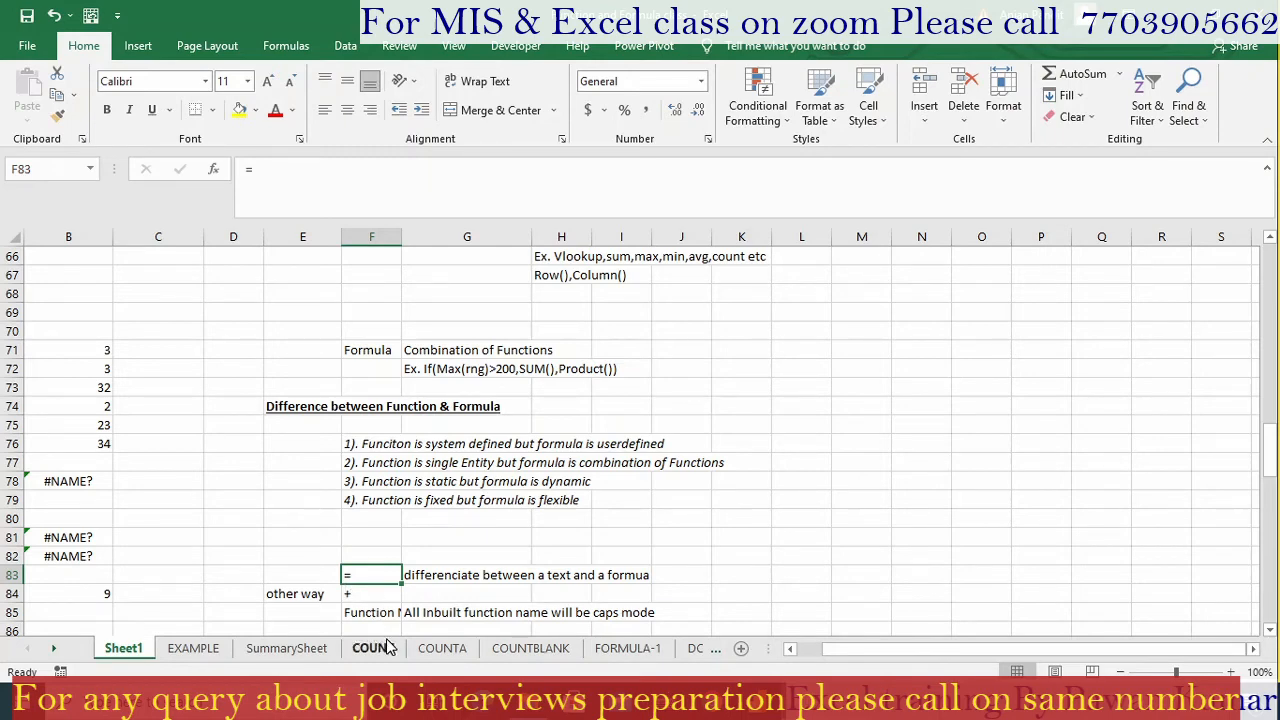
{"action": "left_click", "coordinate": [380, 614]}
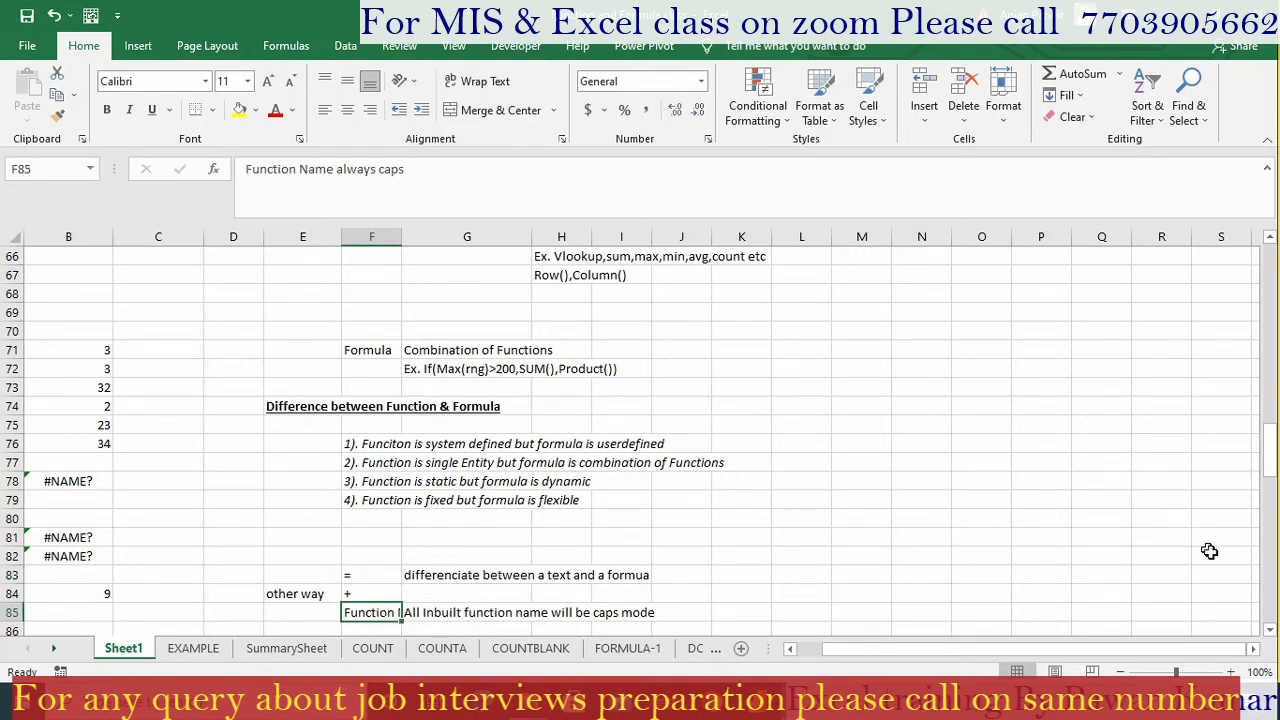
{"action": "left_click", "coordinate": [1270, 628]}
{"action": "left_click", "coordinate": [1270, 628]}
{"action": "left_click", "coordinate": [1271, 630]}
{"action": "left_click", "coordinate": [1271, 630]}
{"action": "left_click", "coordinate": [1271, 630]}
{"action": "left_click", "coordinate": [1271, 630]}
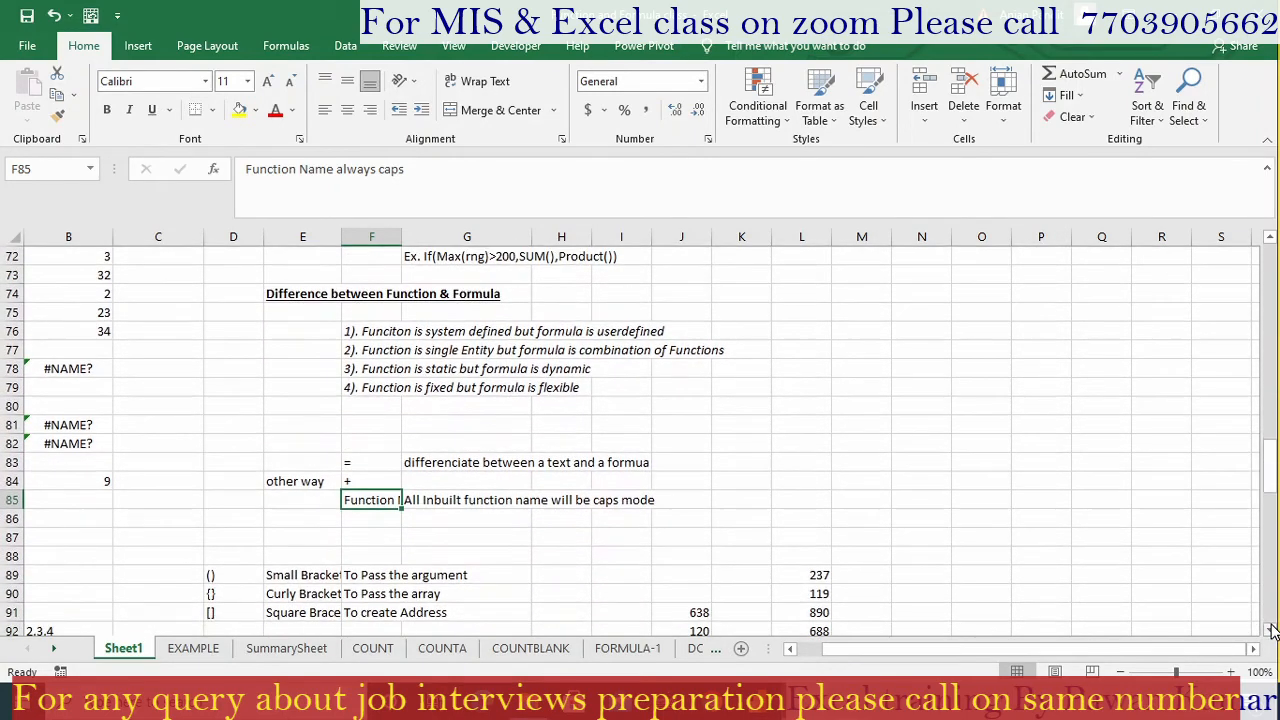
Step: AutoFit the column widths to the bracket notes in D89:F91
{"action": "left_click", "coordinate": [233, 576]}
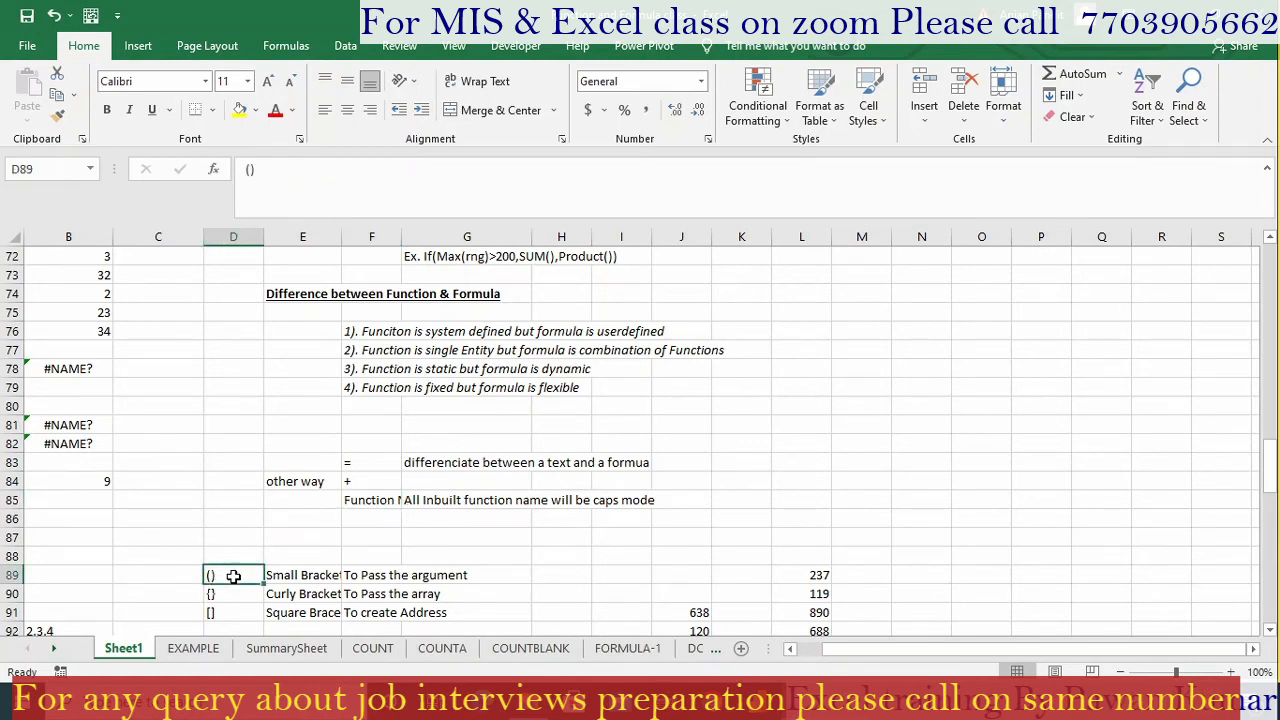
{"action": "key", "text": "shift+Right"}
{"action": "key", "text": "shift+Right"}
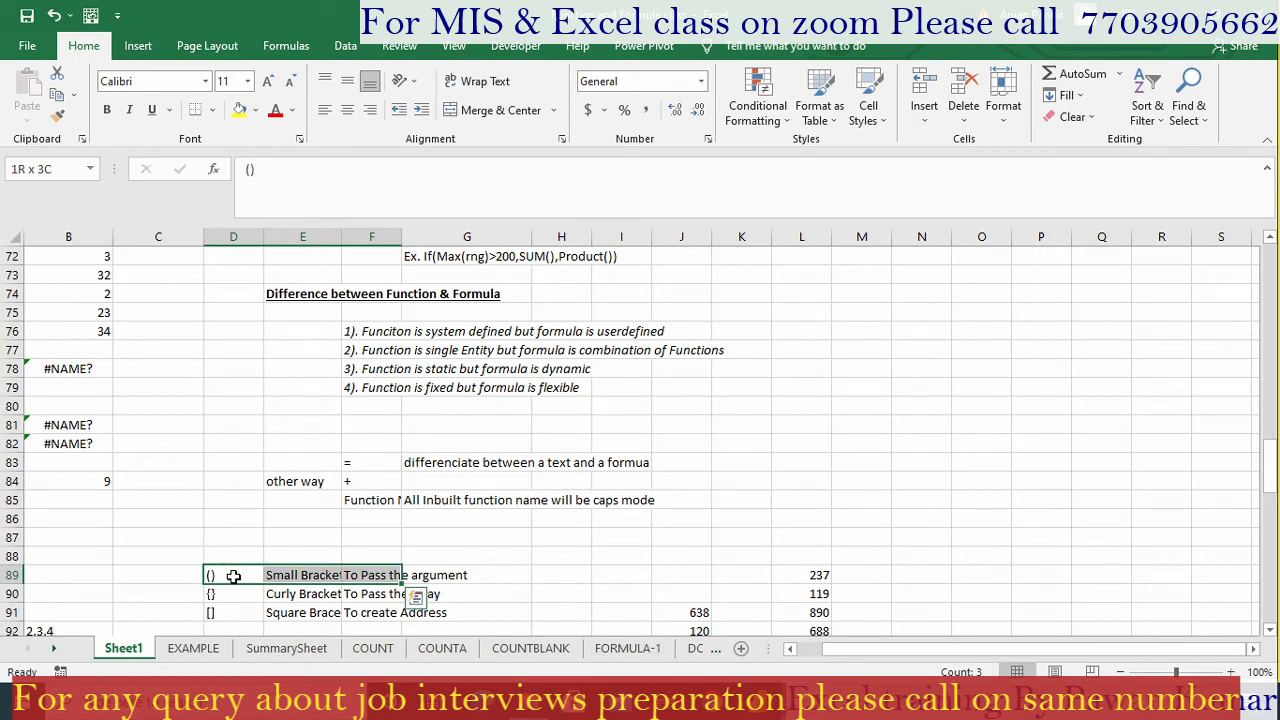
{"action": "key", "text": "shift+Down"}
{"action": "key", "text": "shift+Down"}
{"action": "key", "text": "alt+h"}
{"action": "key", "text": "o"}
{"action": "key", "text": "i"}
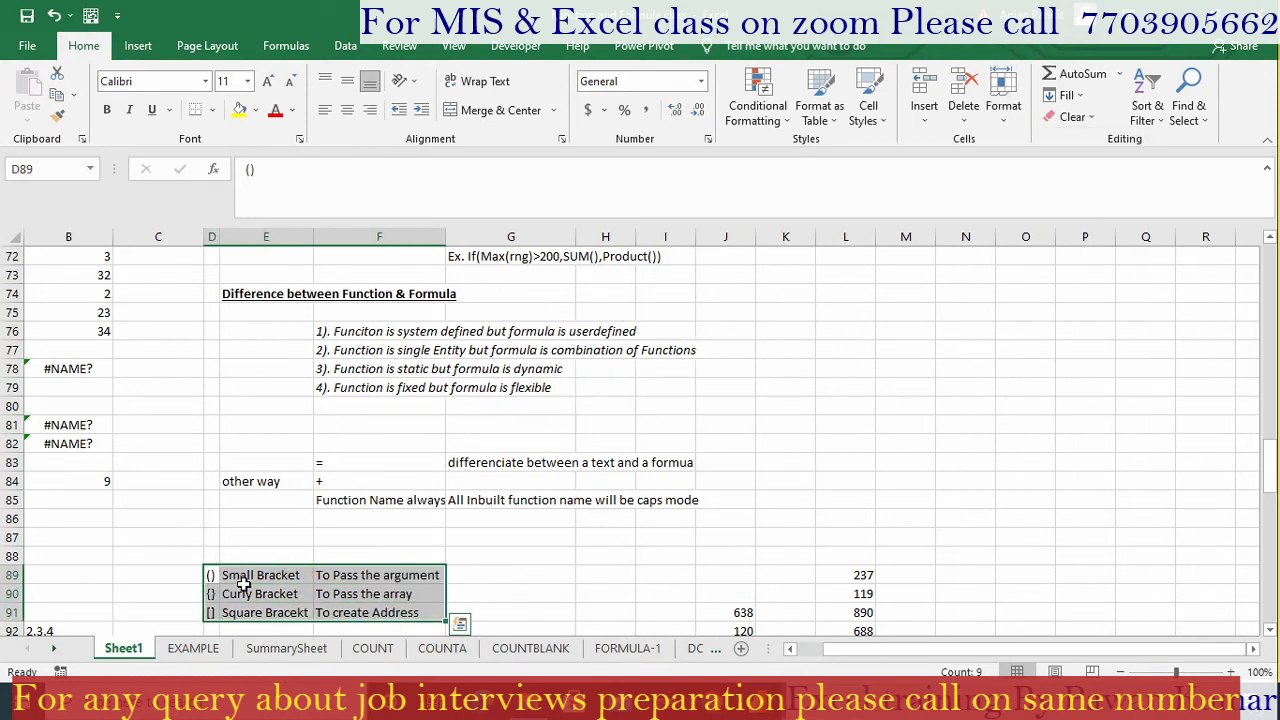
{"action": "left_click", "coordinate": [246, 592]}
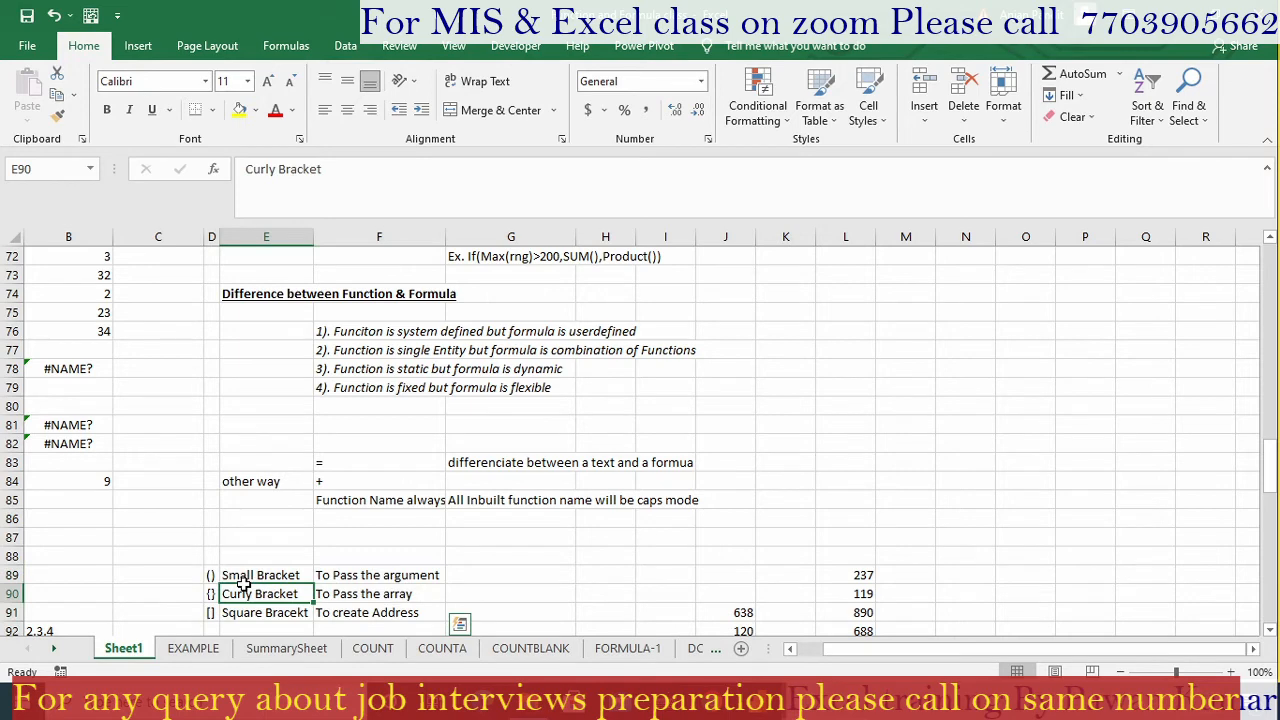
Step: Start a VLOOKUP formula in cell G87, remove its opening bracket, and cancel the entry
{"action": "left_click", "coordinate": [536, 532]}
{"action": "type", "text": "=vl"}
{"action": "key", "text": "Tab"}
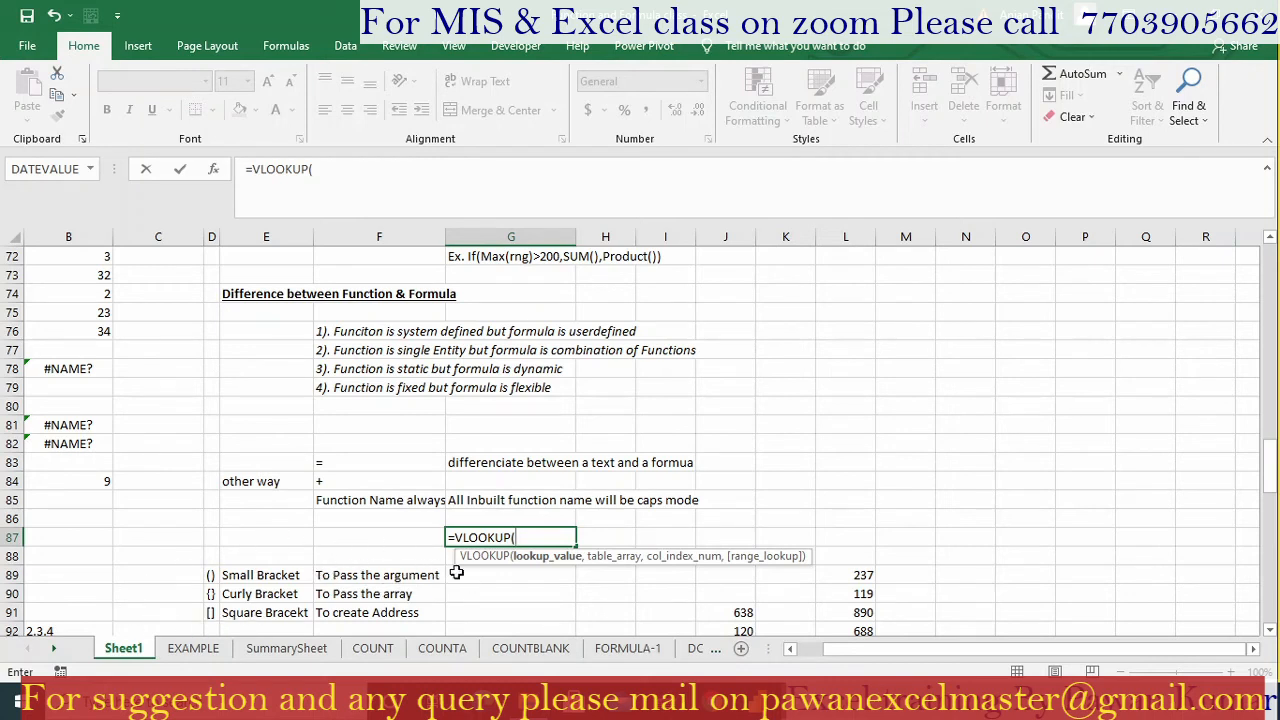
{"action": "key", "text": "BackSpace"}
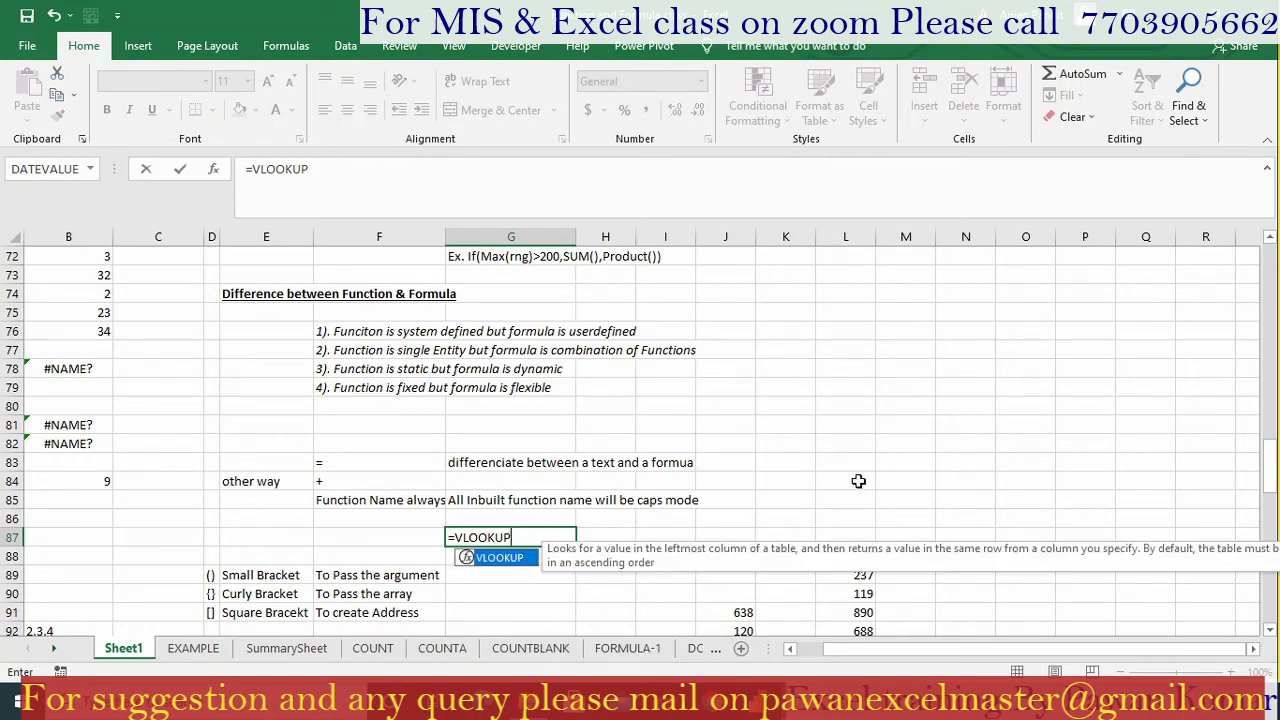
{"action": "key", "text": "Escape"}
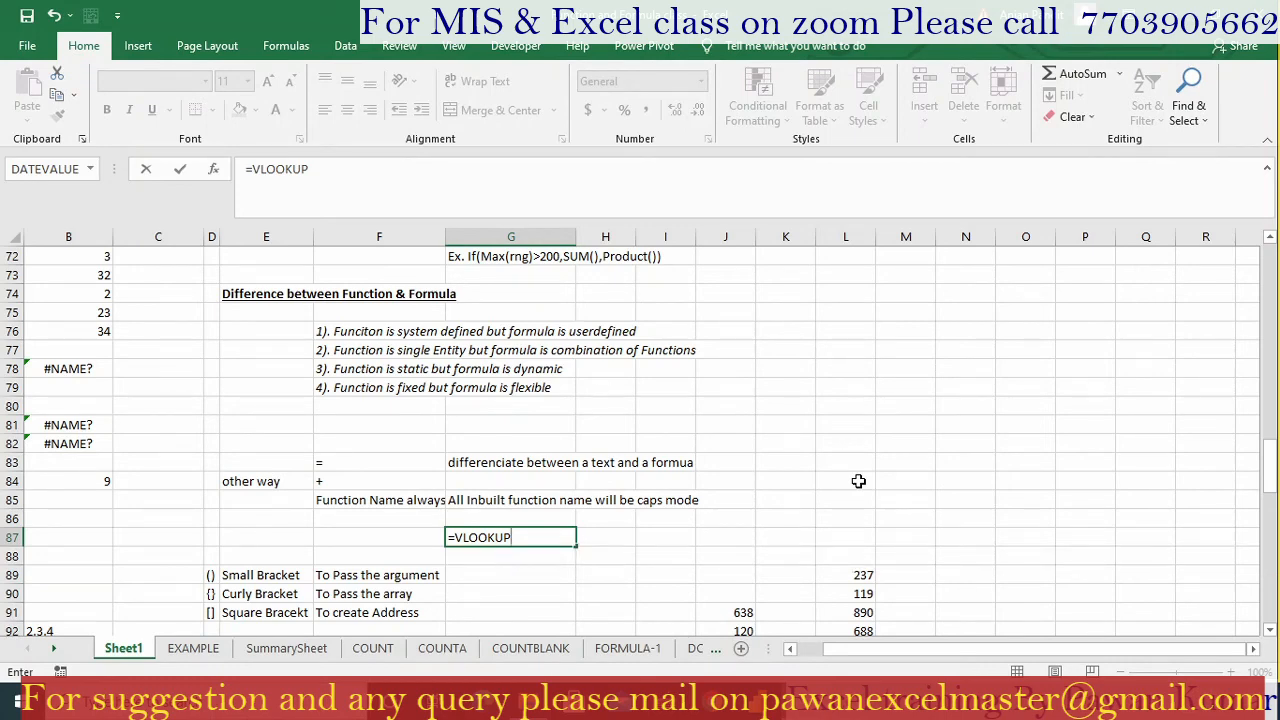
{"action": "key", "text": "Escape"}
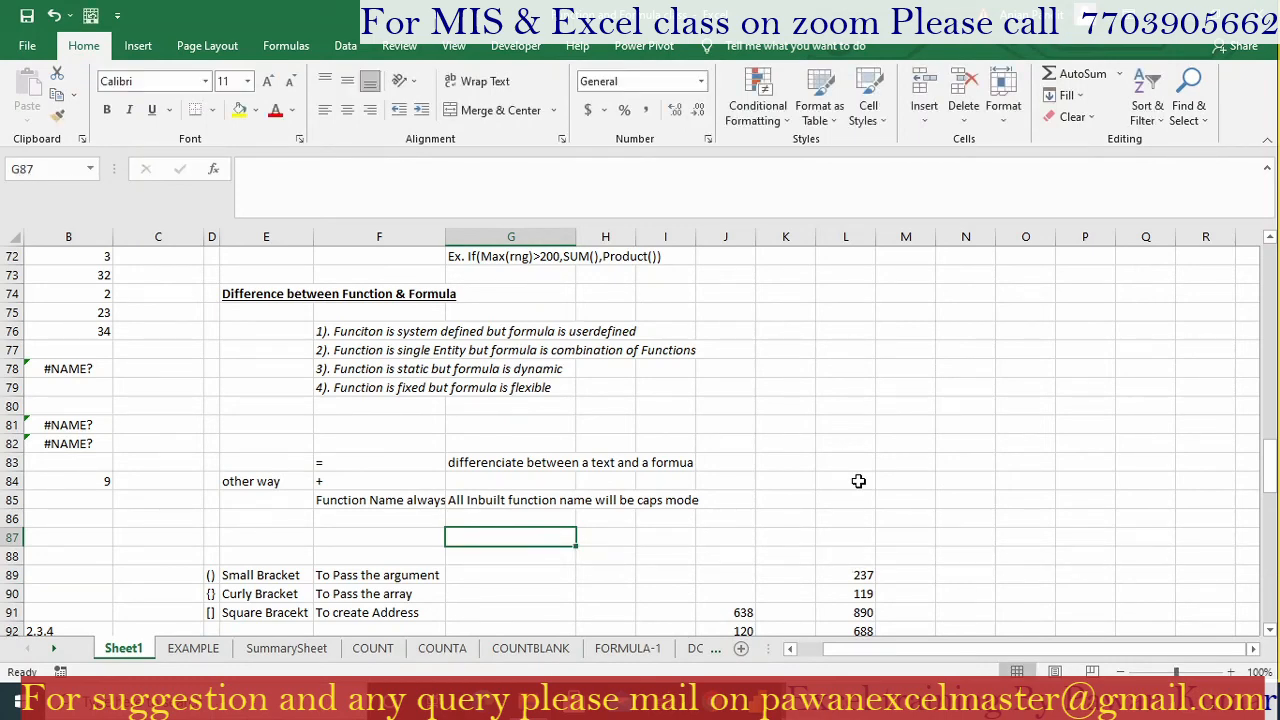
Step: Enter the array {1,2,3} as text in cell G87
{"action": "type", "text": "{"}
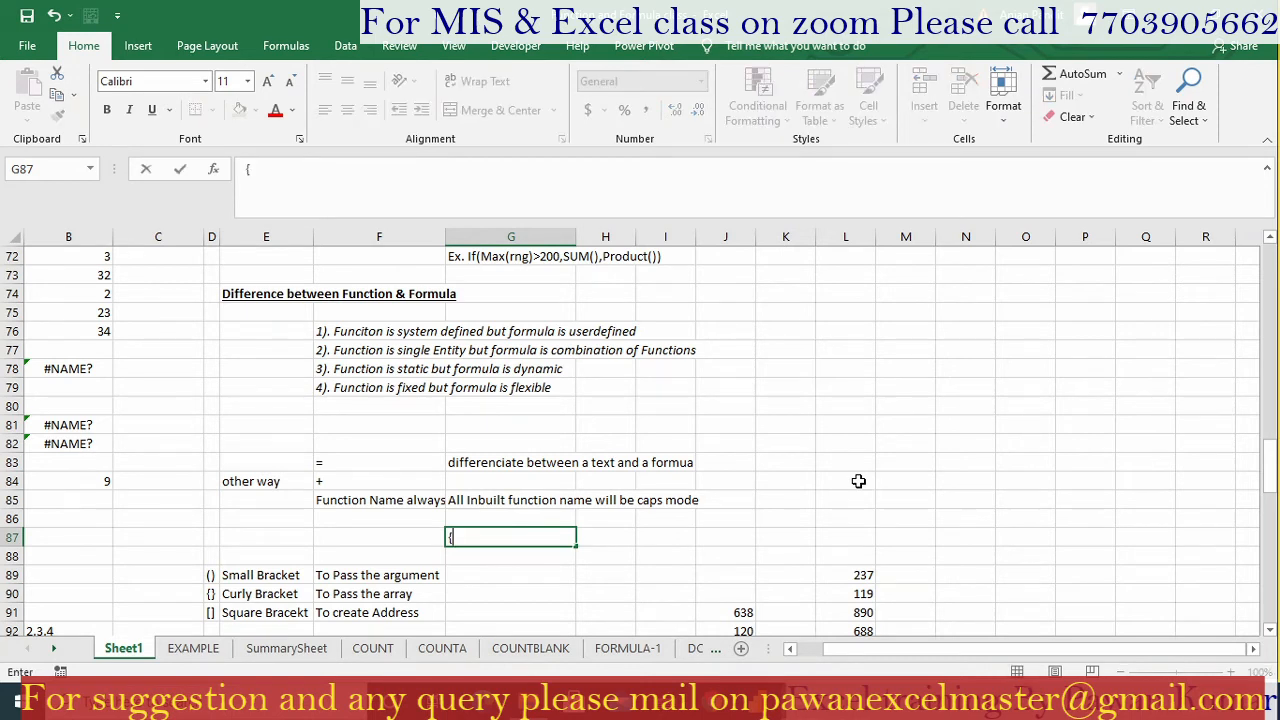
{"action": "type", "text": "}\\"}
{"action": "key", "text": "BackSpace"}
{"action": "key", "text": "BackSpace"}
{"action": "type", "text": "1,23"}
{"action": "key", "text": "BackSpace"}
{"action": "type", "text": ",3}"}
{"action": "key", "text": "Return"}
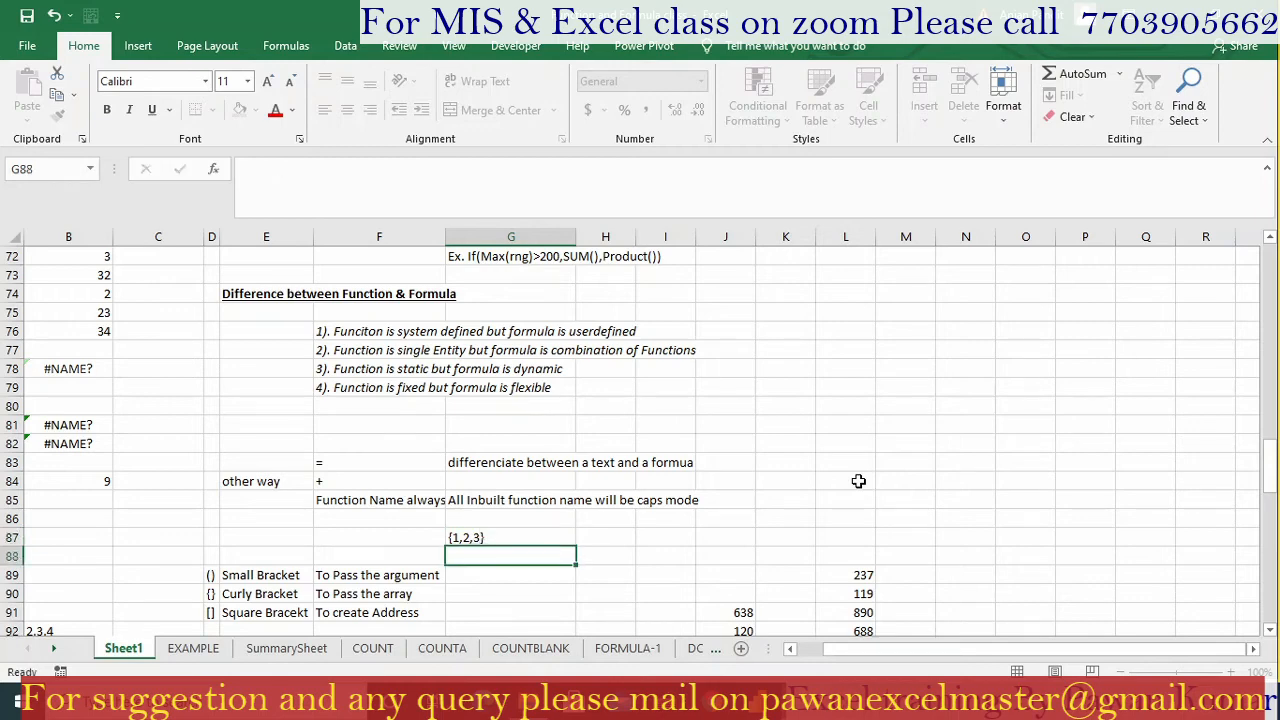
Step: Put an equals sign before the text in G87 to make it the formula ={1,2,3}
{"action": "double_click", "coordinate": [480, 537]}
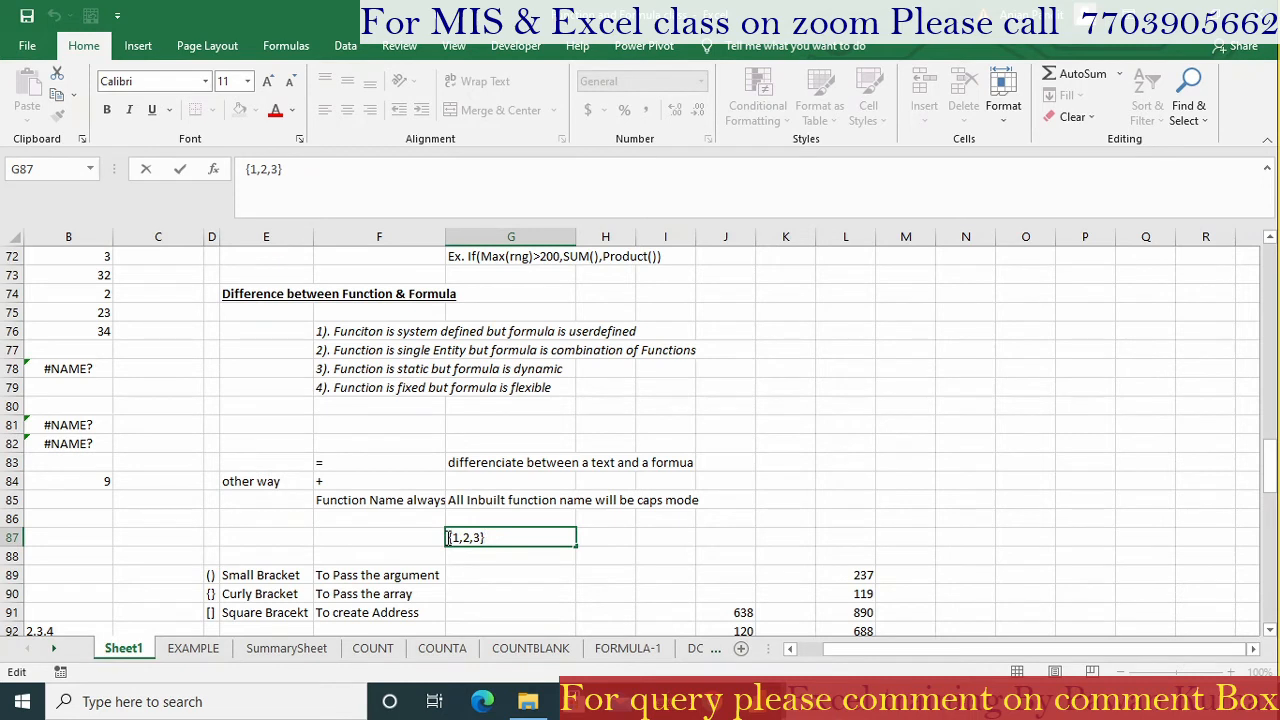
{"action": "left_click", "coordinate": [449, 538]}
{"action": "type", "text": "="}
{"action": "key", "text": "Return"}
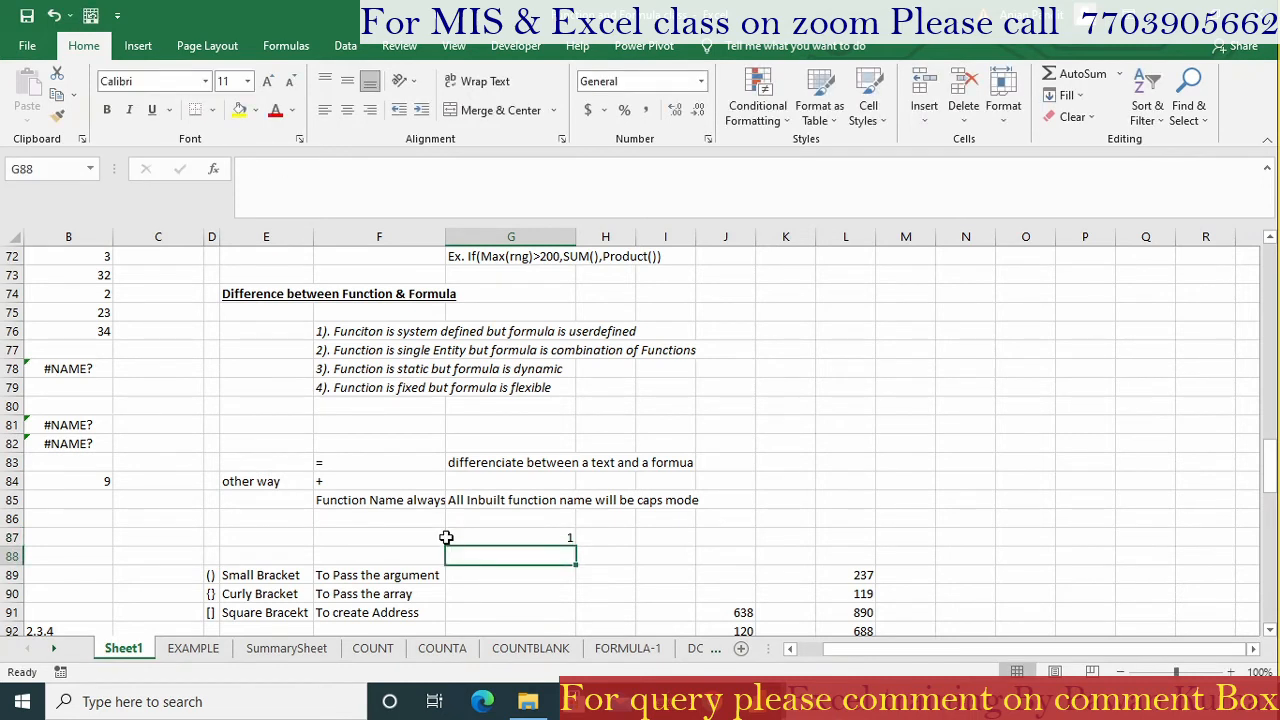
Step: Fill the ={1,2,3} formula from G87 across to I87 and check the copied cells
{"action": "left_click", "coordinate": [446, 538]}
{"action": "key", "text": "shift+Right"}
{"action": "key", "text": "shift+Right"}
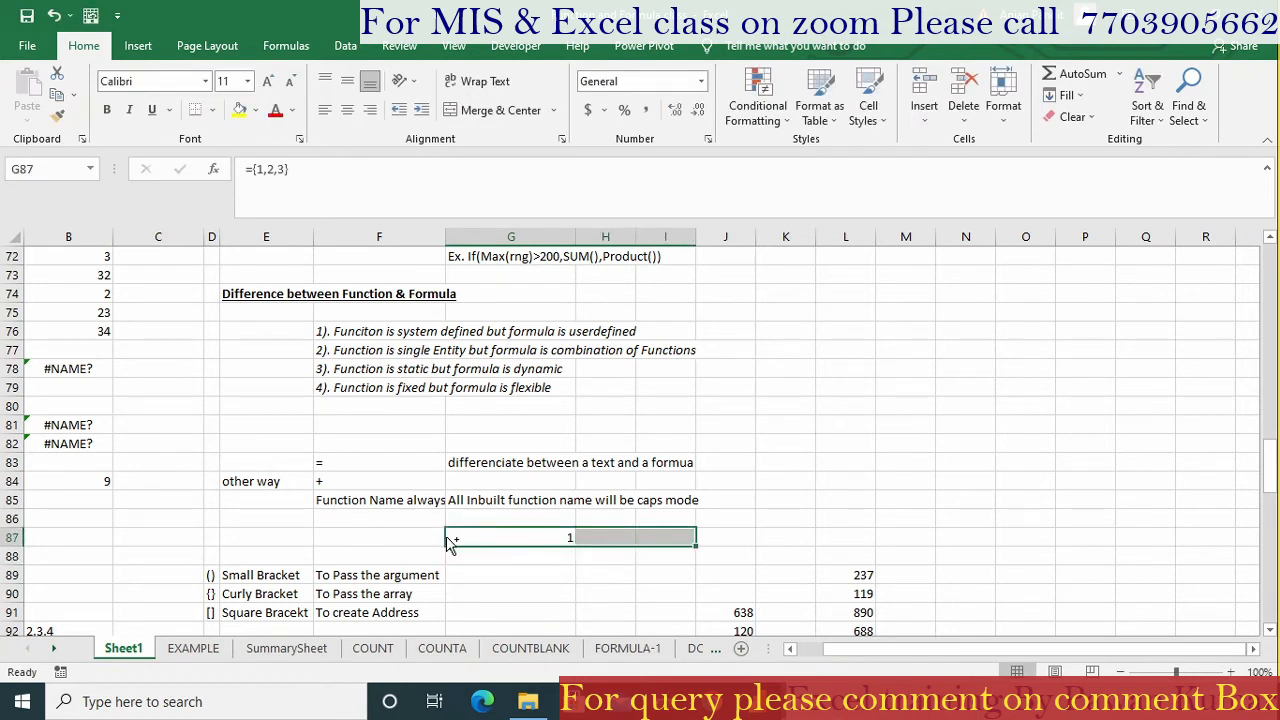
{"action": "key", "text": "ctrl+r"}
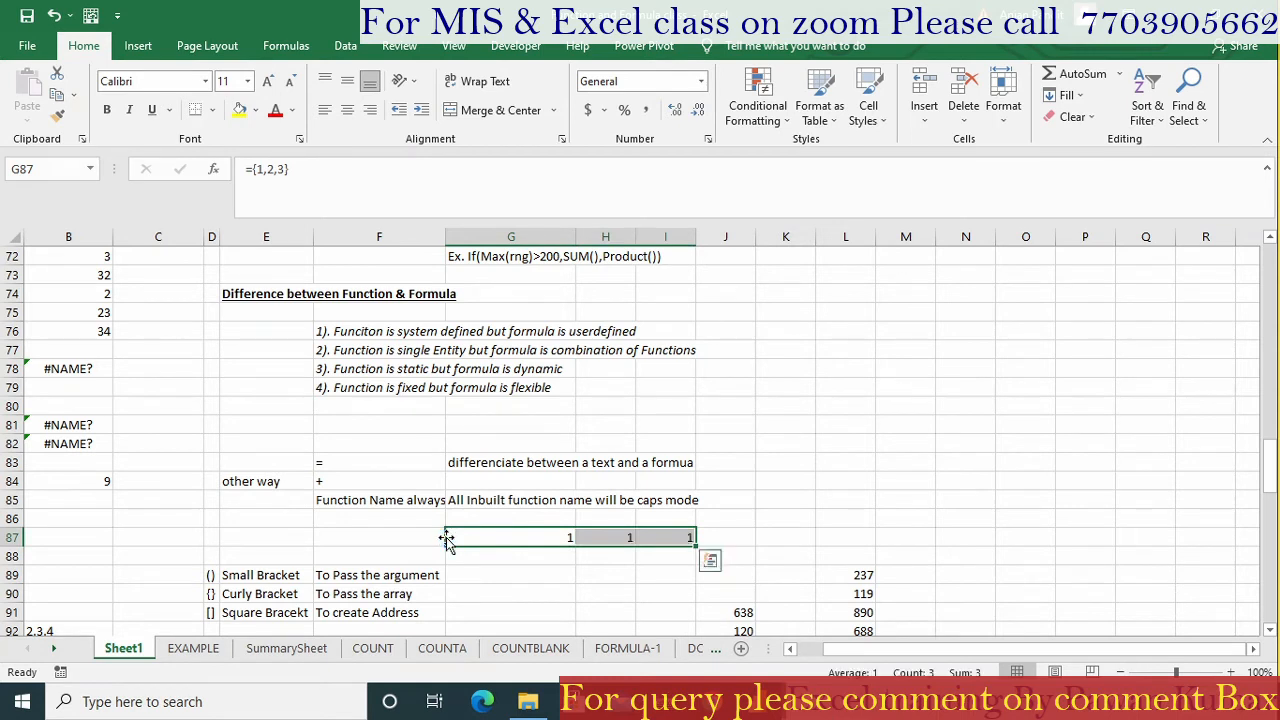
{"action": "key", "text": "Left"}
{"action": "key", "text": "Right"}
{"action": "key", "text": "Right"}
{"action": "key", "text": "Left"}
{"action": "key", "text": "Right"}
{"action": "key", "text": "Right"}
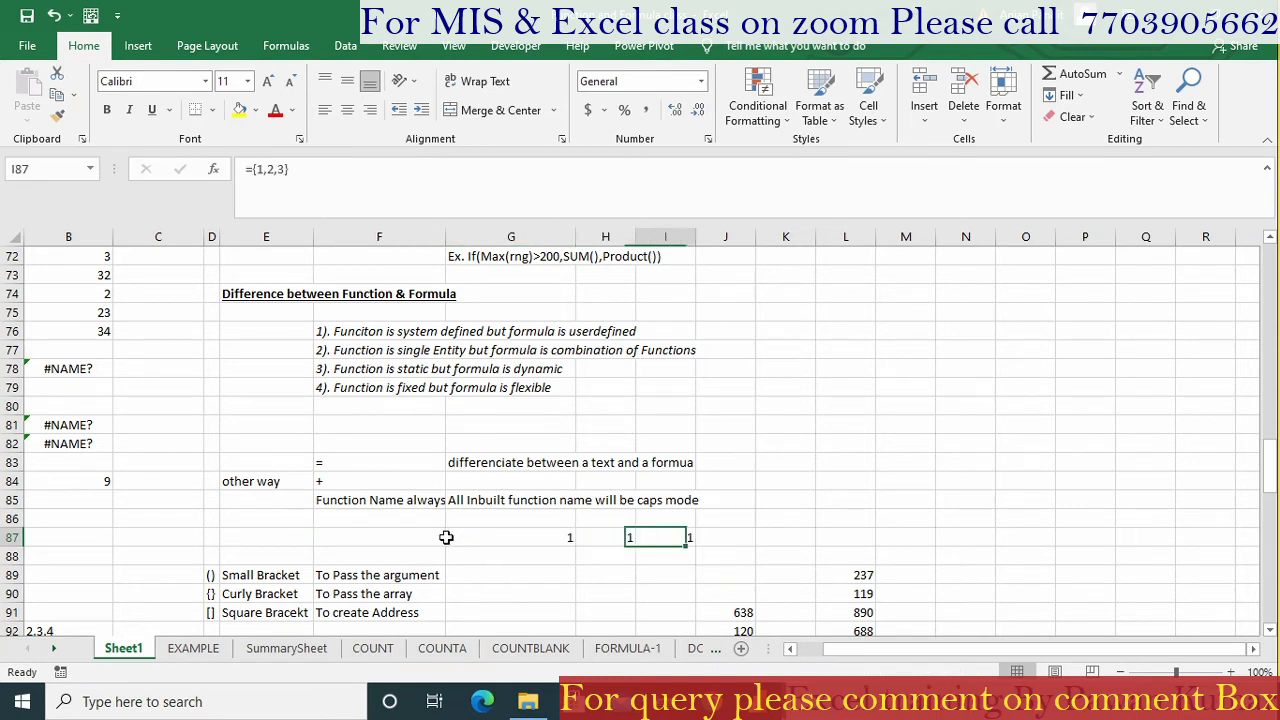
Step: Clear the copied formulas from H87:I87
{"action": "key", "text": "Left"}
{"action": "key", "text": "shift+Right"}
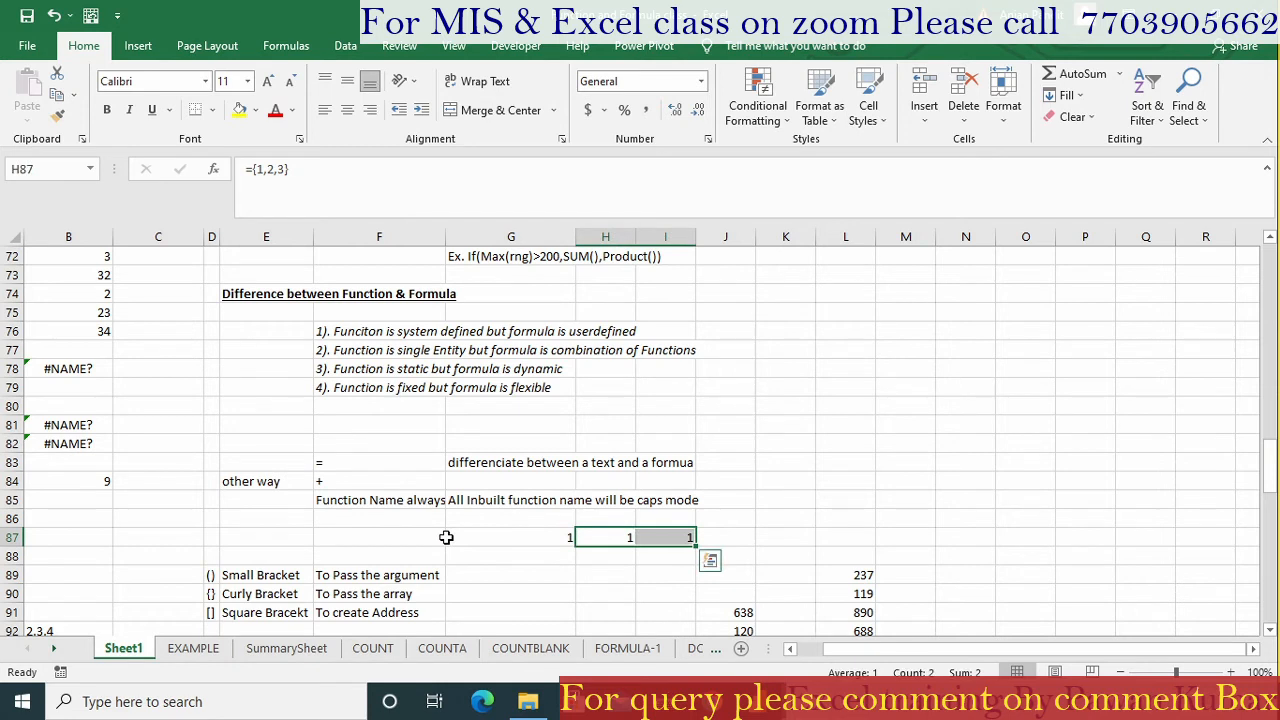
{"action": "key", "text": "Delete"}
{"action": "key", "text": "Left"}
{"action": "key", "text": "shift+Right"}
{"action": "key", "text": "shift+Right"}
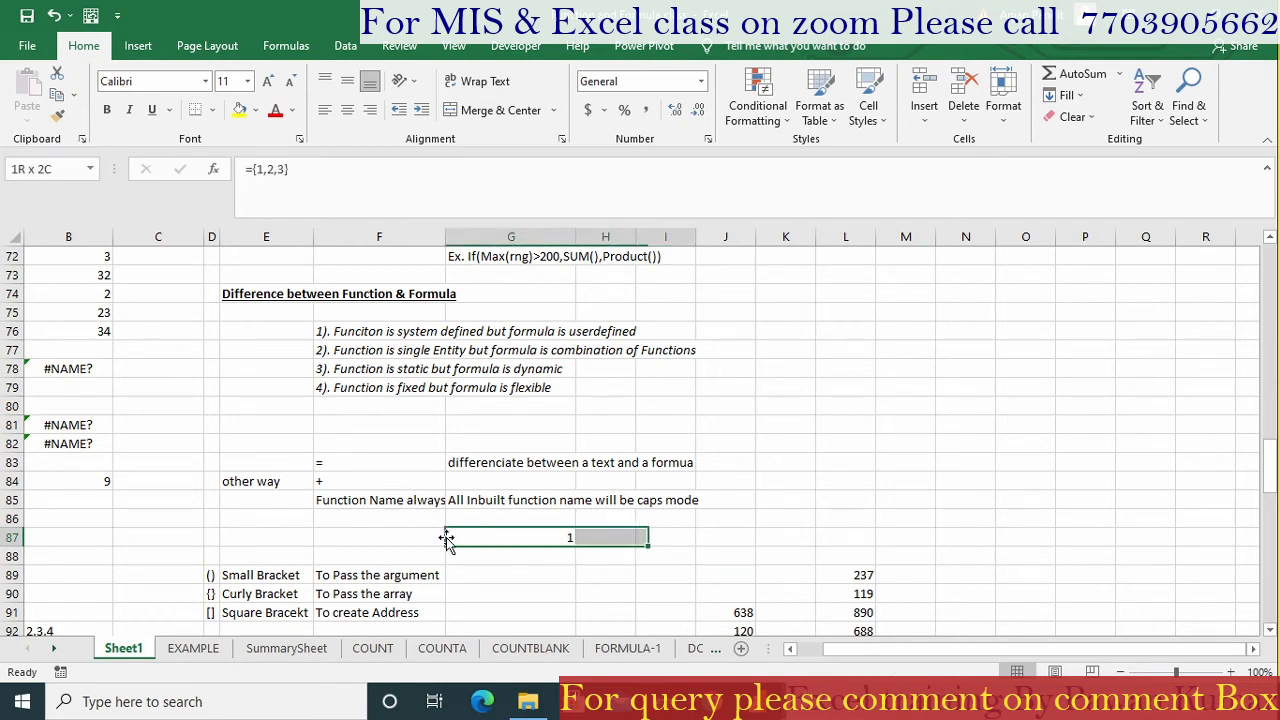
Step: Re-enter the G87 formula as an array formula, fill it across to I87, and check the cells
{"action": "left_click", "coordinate": [523, 538]}
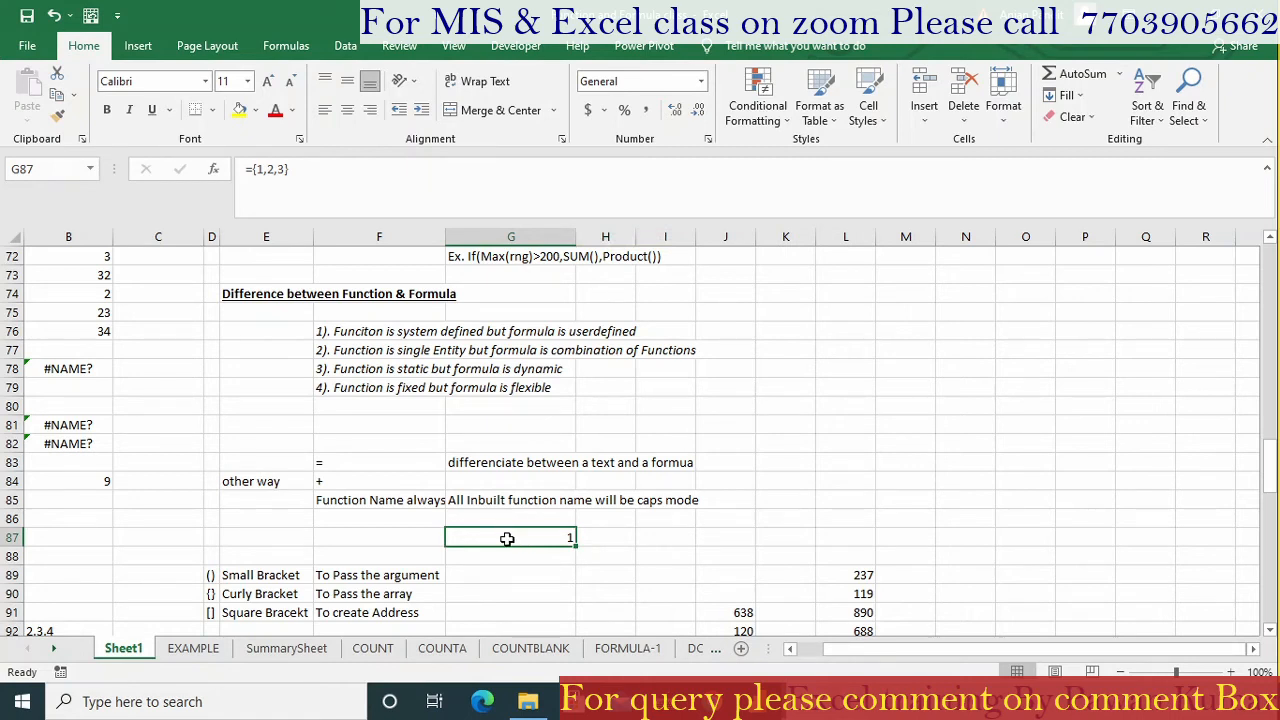
{"action": "key", "text": "F2"}
{"action": "key", "text": "ctrl+shift+Return"}
{"action": "key", "text": "shift+Right"}
{"action": "key", "text": "shift+Right"}
{"action": "key", "text": "ctrl+r"}
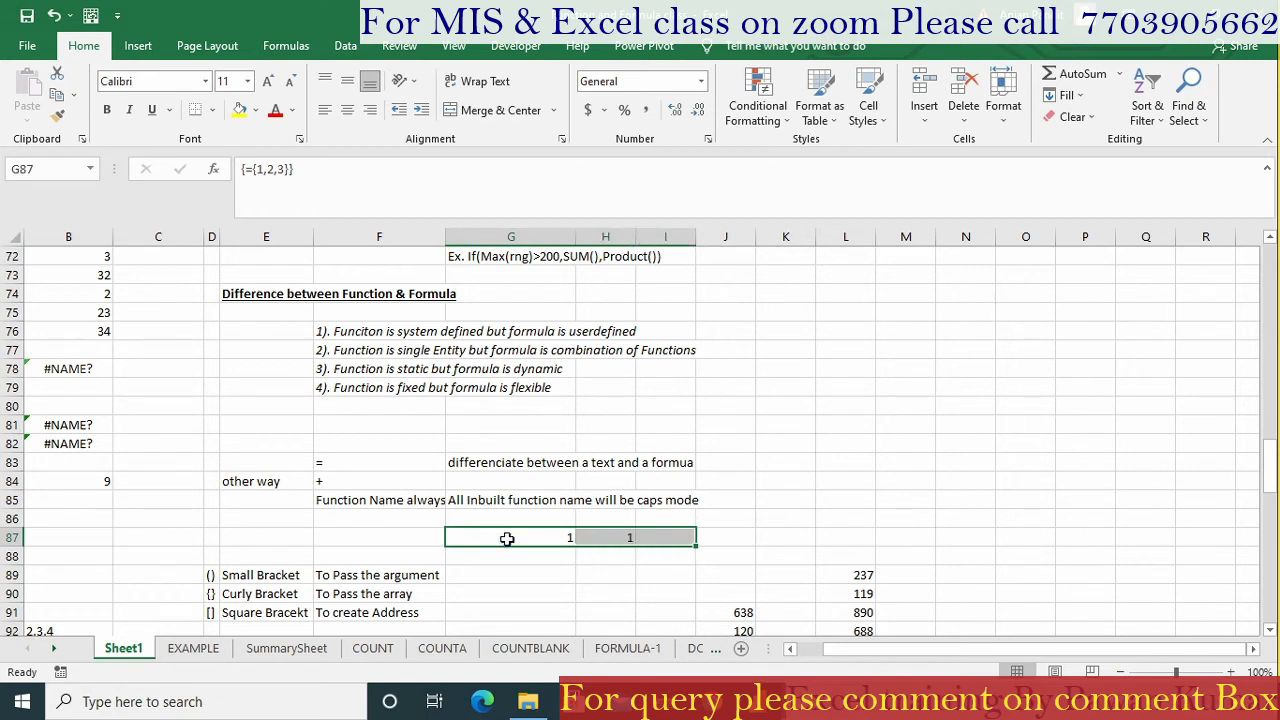
{"action": "key", "text": "Left"}
{"action": "key", "text": "Right"}
{"action": "key", "text": "Right"}
{"action": "key", "text": "Left"}
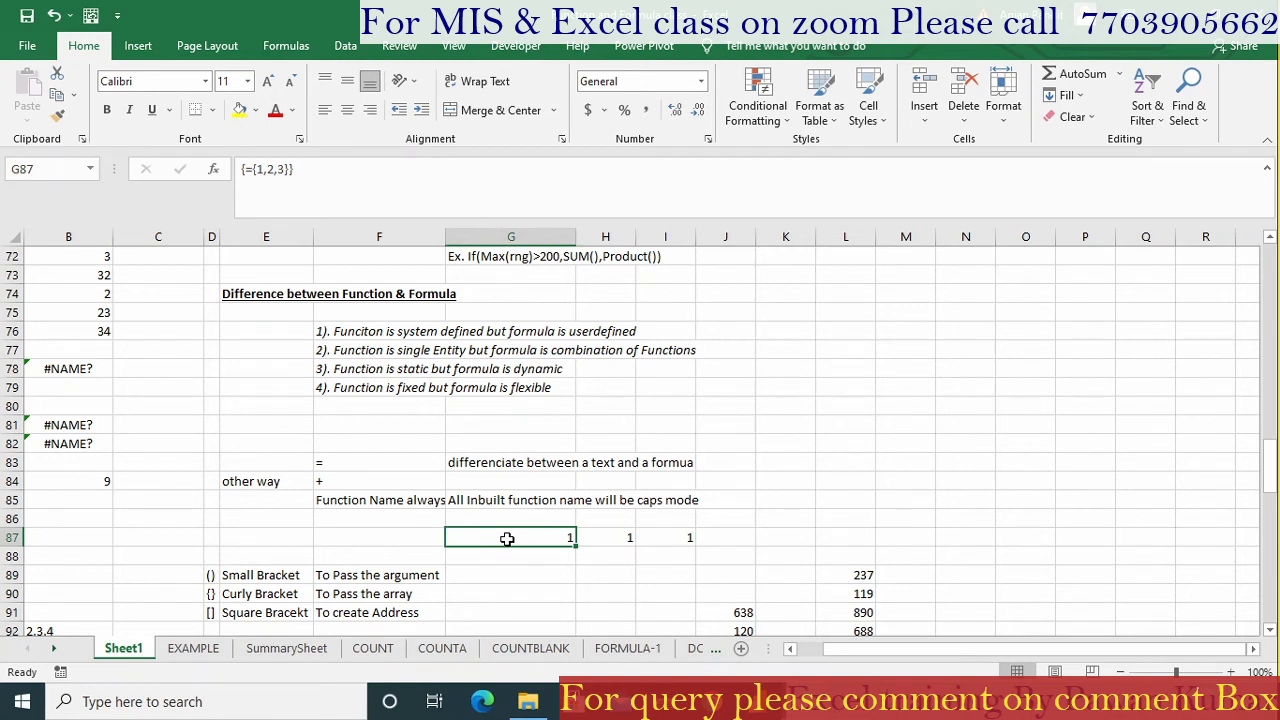
Step: Clear cell G87, start a VLOOKUP formula there to show its arguments, and cancel the entry
{"action": "key", "text": "Delete"}
{"action": "type", "text": "="}
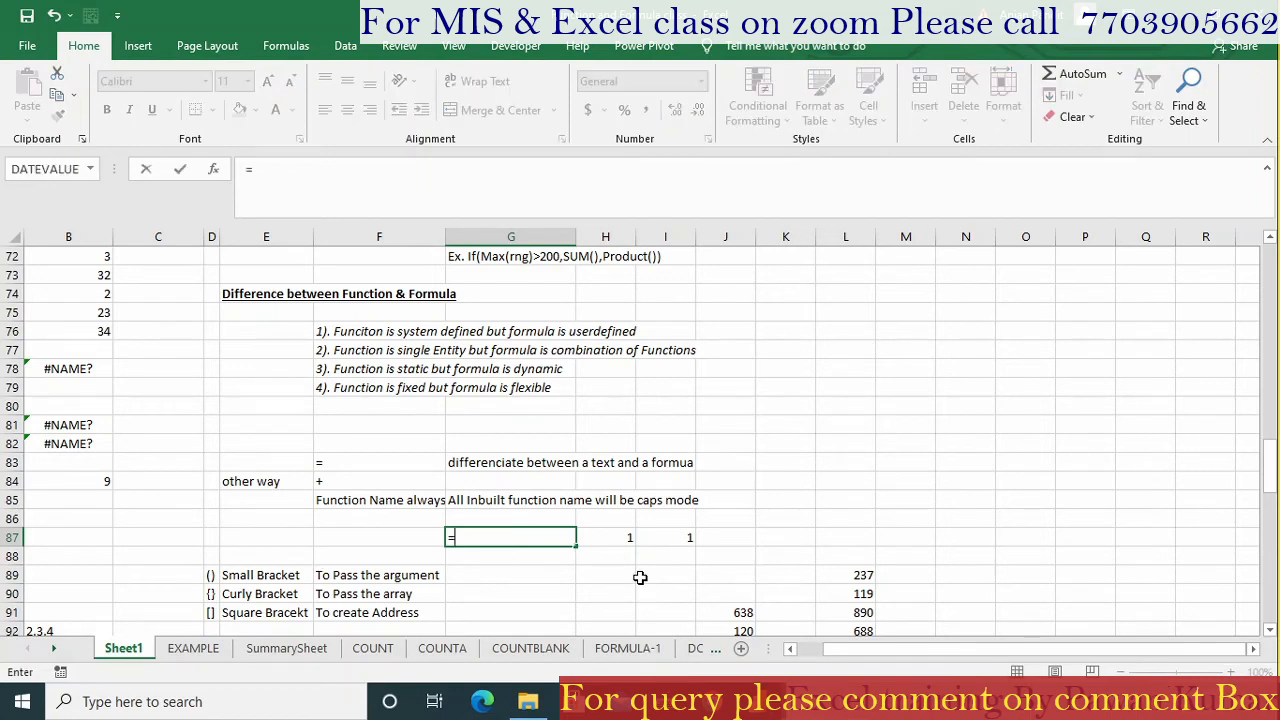
{"action": "type", "text": "vl"}
{"action": "key", "text": "Tab"}
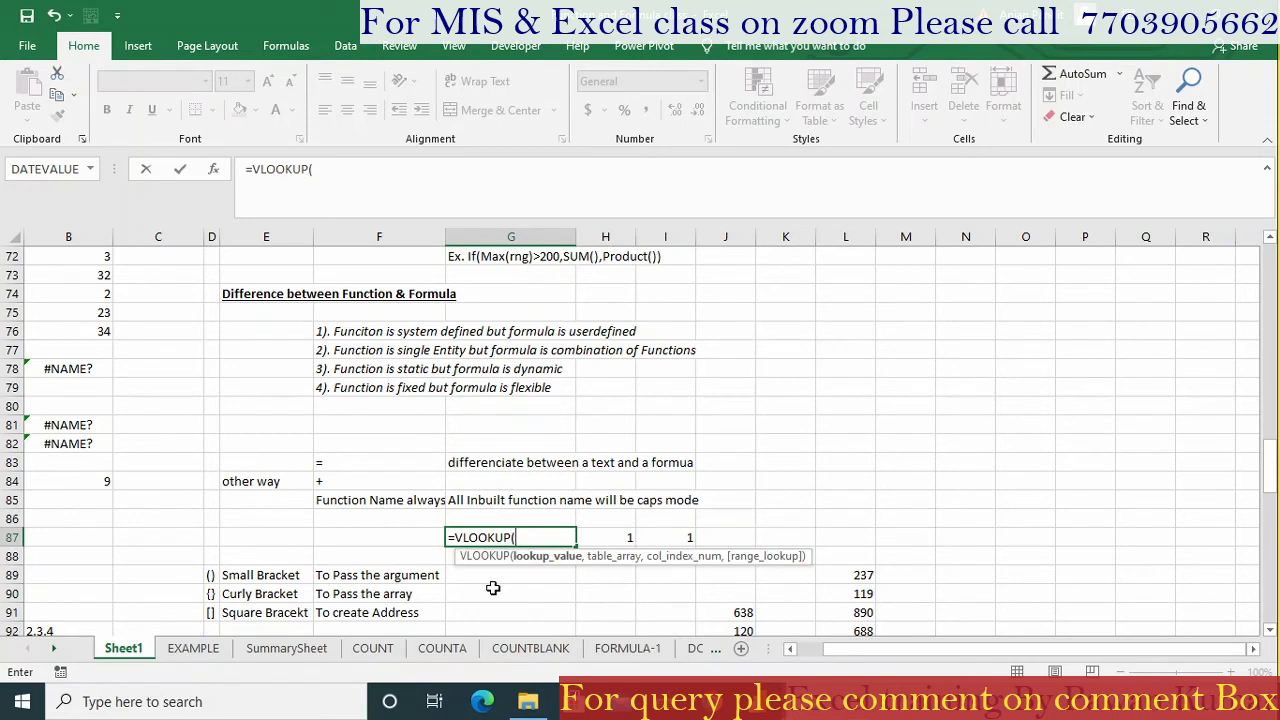
{"action": "key", "text": "Escape"}
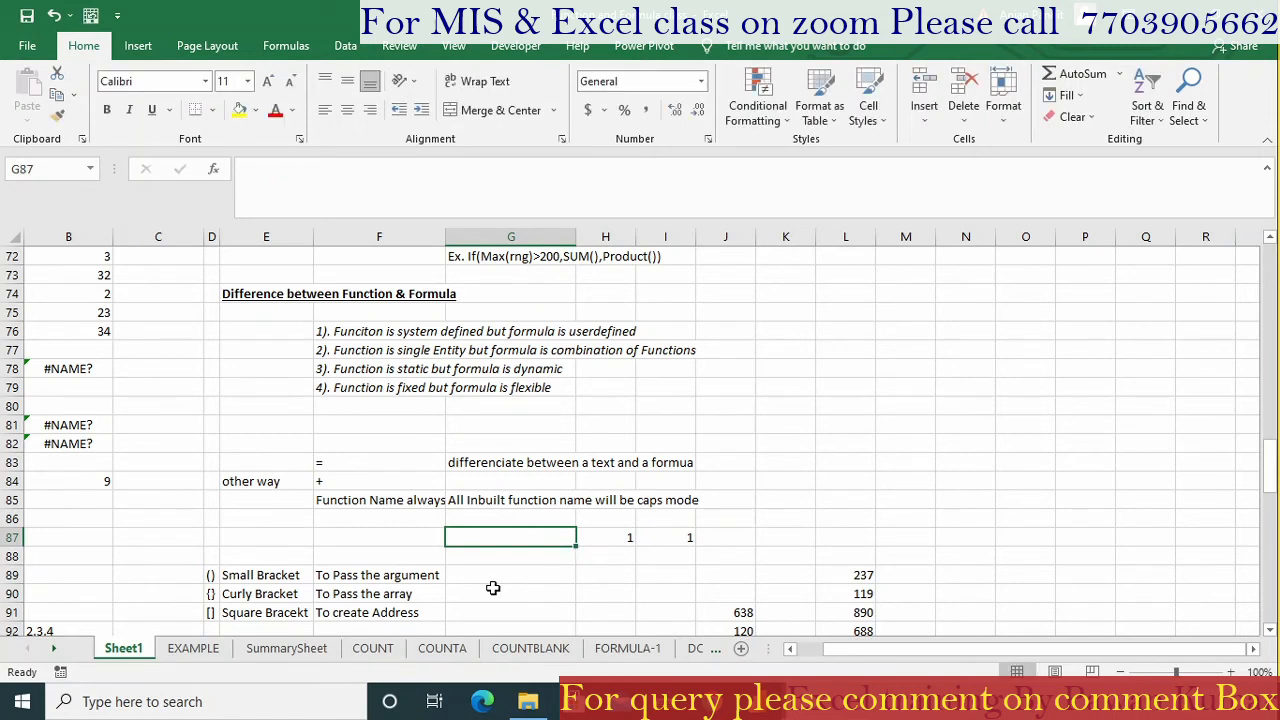
Step: Examine the comma and colon notes in rows 93 and 94 and what each symbol is used for
{"action": "left_click", "coordinate": [279, 609]}
{"action": "key", "text": "Down"}
{"action": "key", "text": "Down"}
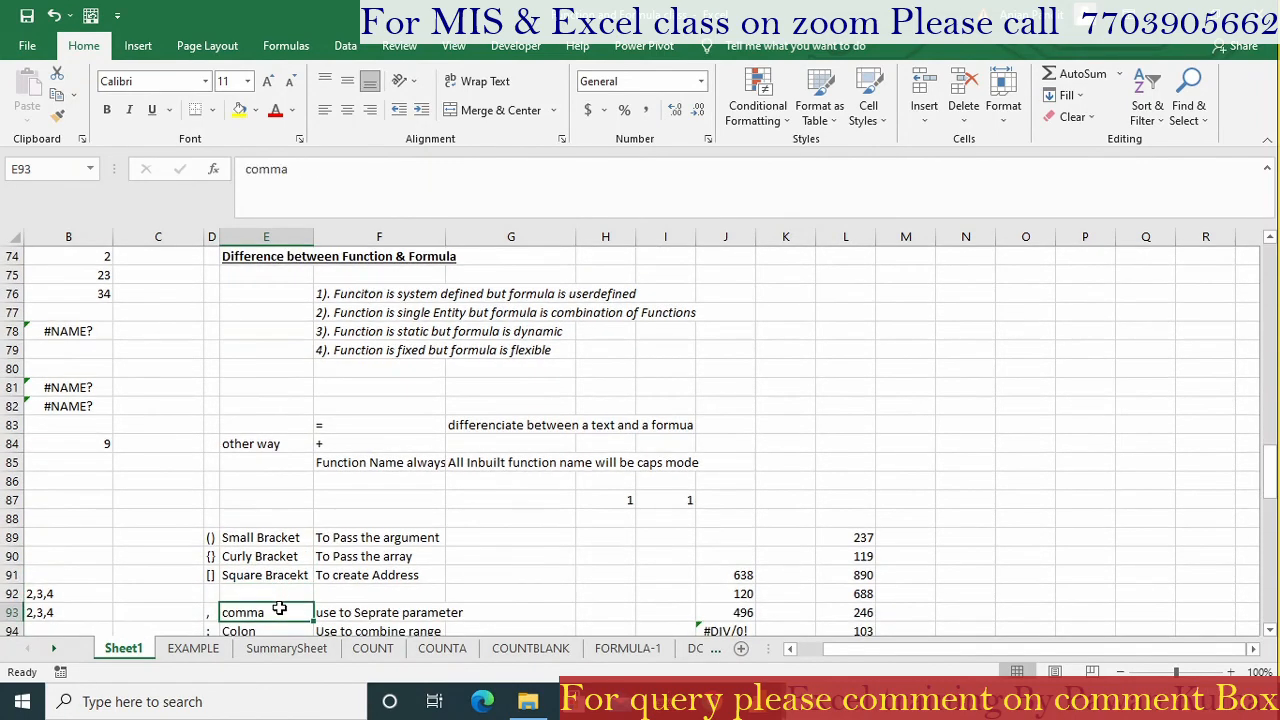
{"action": "key", "text": "Down"}
{"action": "key", "text": "Up"}
{"action": "key", "text": "Right"}
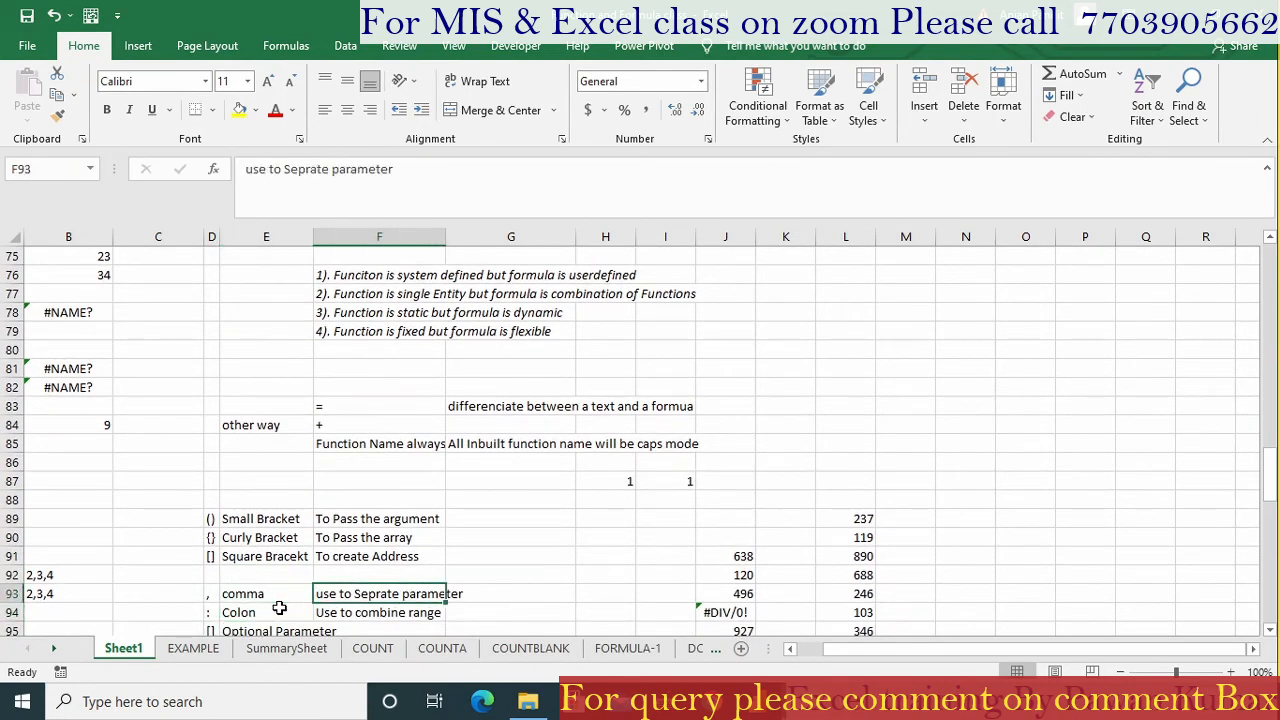
{"action": "key", "text": "Left"}
{"action": "key", "text": "Down"}
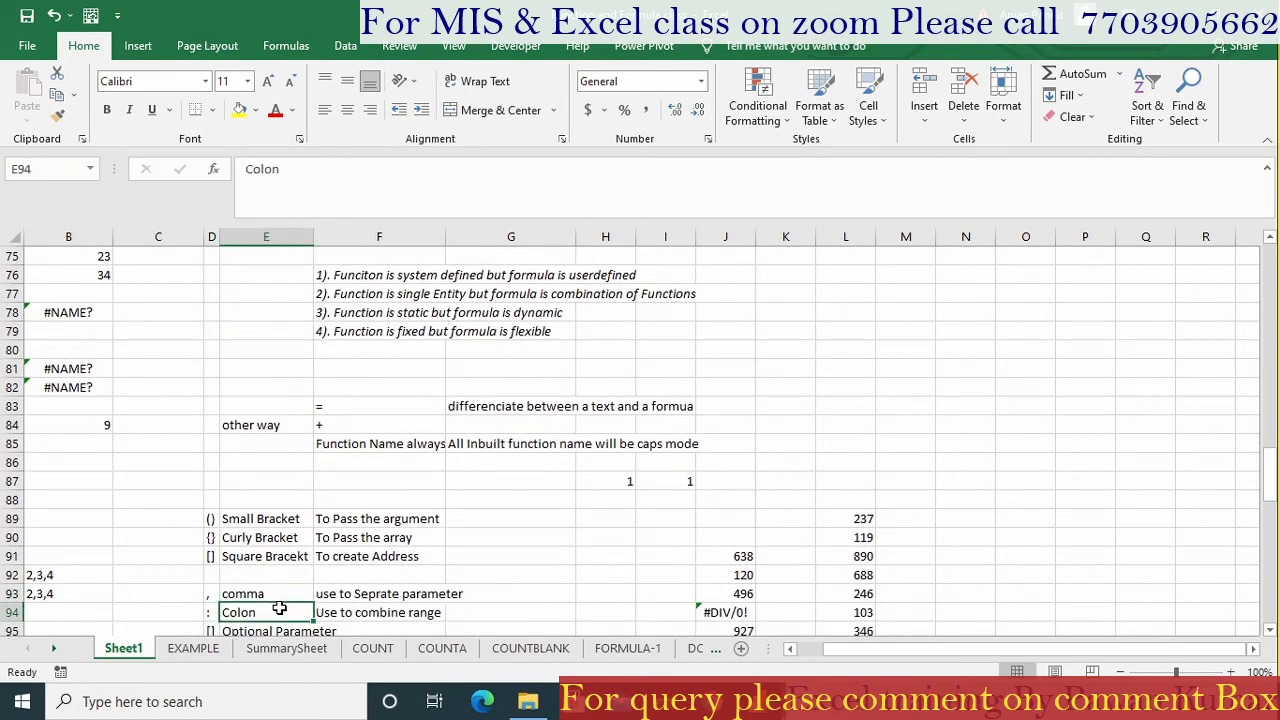
{"action": "key", "text": "Right"}
{"action": "key", "text": "Left"}
Step: Start a SUBSTITUTE formula in cell G89 and erase the function name
{"action": "left_click", "coordinate": [518, 520]}
{"action": "type", "text": "="}
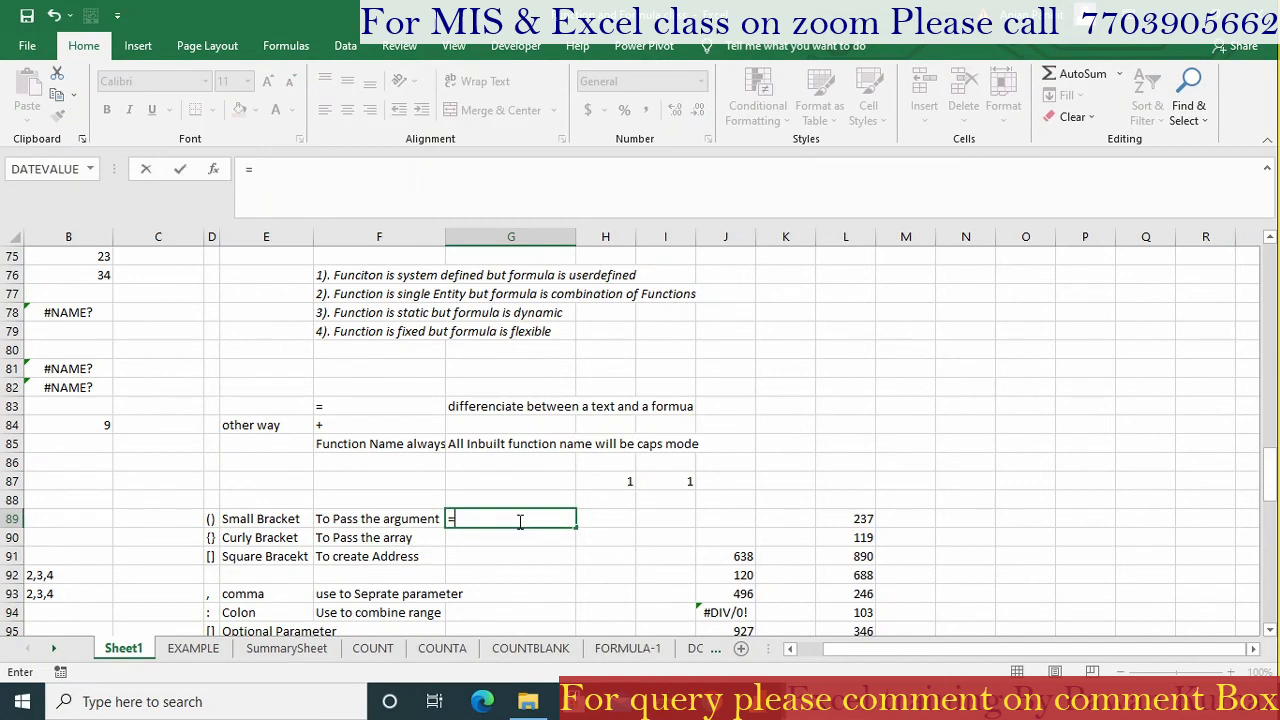
{"action": "type", "text": "sub"}
{"action": "key", "text": "Tab"}
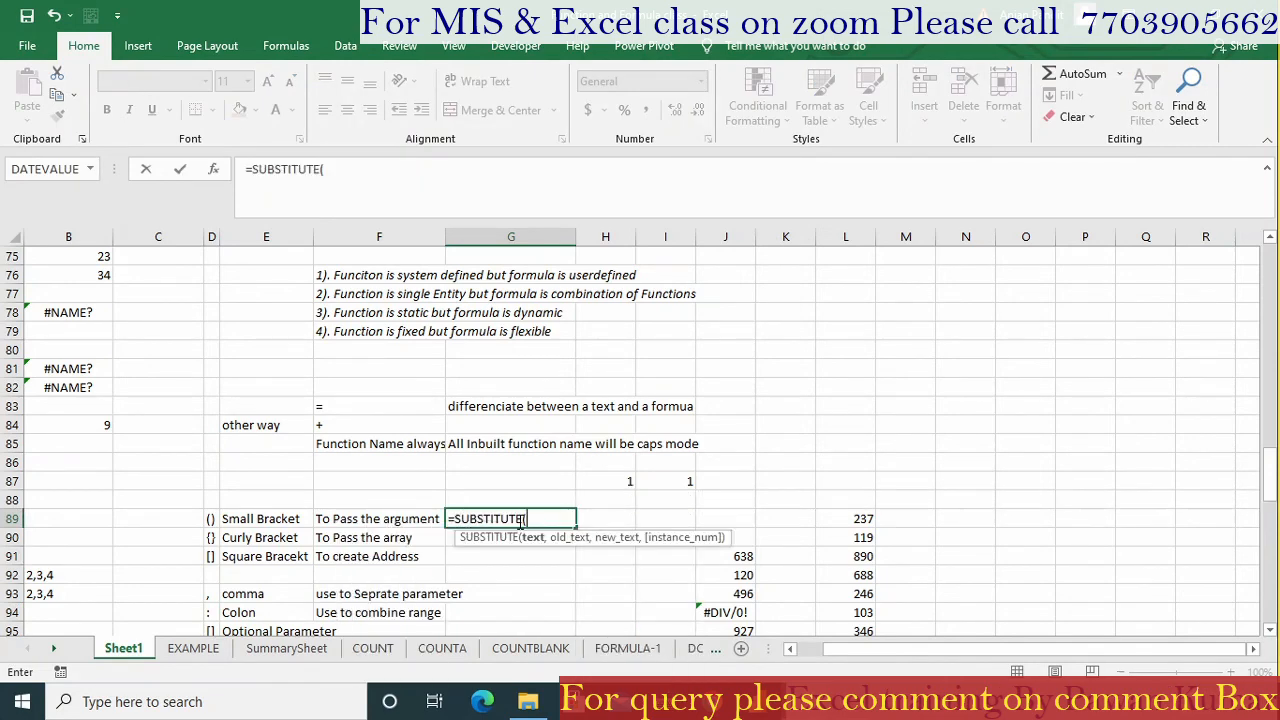
{"action": "key", "text": "BackSpace"}
{"action": "key", "text": "BackSpace"}
{"action": "key", "text": "BackSpace"}
{"action": "key", "text": "BackSpace"}
{"action": "key", "text": "BackSpace"}
{"action": "key", "text": "BackSpace"}
{"action": "key", "text": "BackSpace"}
{"action": "key", "text": "BackSpace"}
{"action": "key", "text": "BackSpace"}
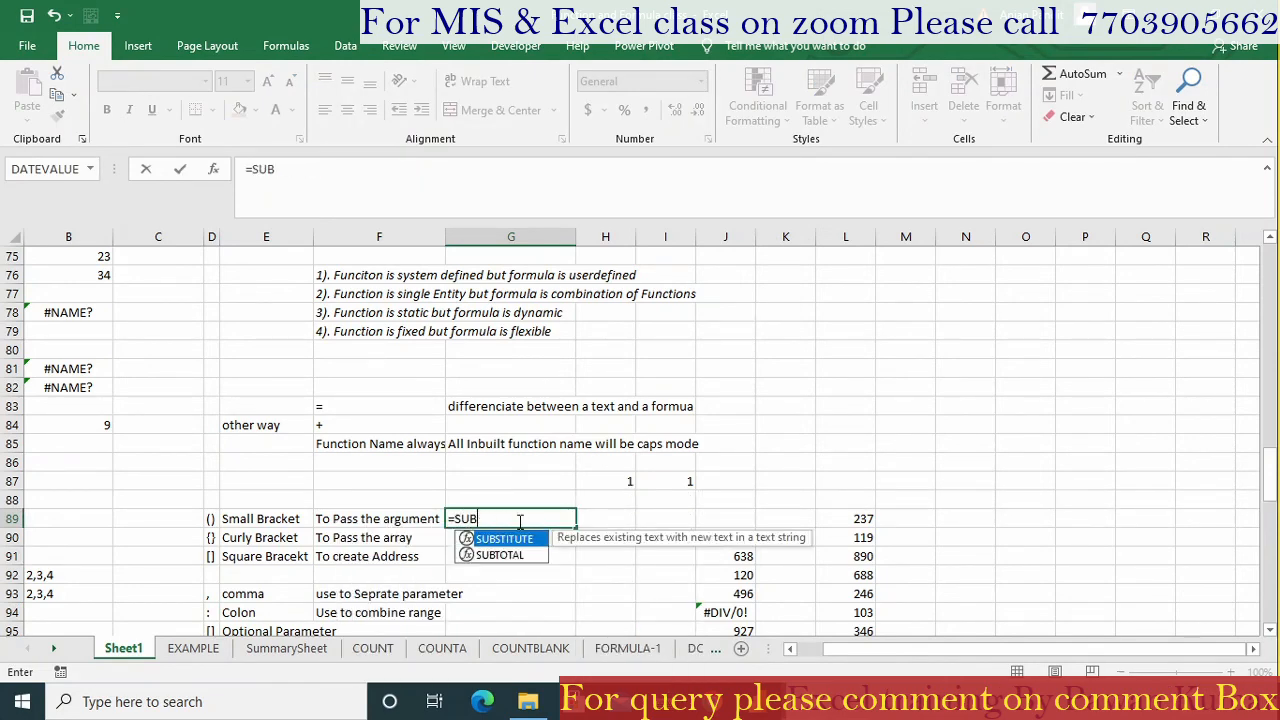
Step: Start a SUM formula in G89 with cell H89, extend the reference to H89:H89, and cancel the entry
{"action": "type", "text": "m"}
{"action": "key", "text": "Tab"}
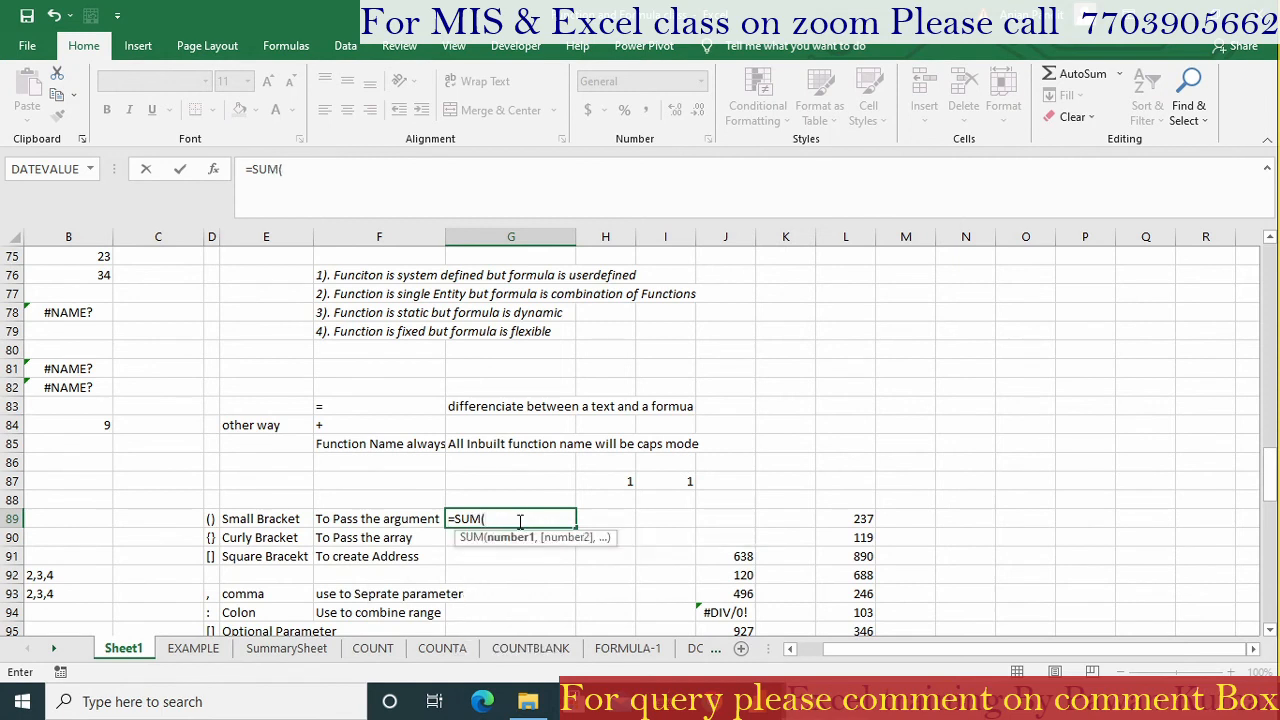
{"action": "left_click", "coordinate": [603, 517]}
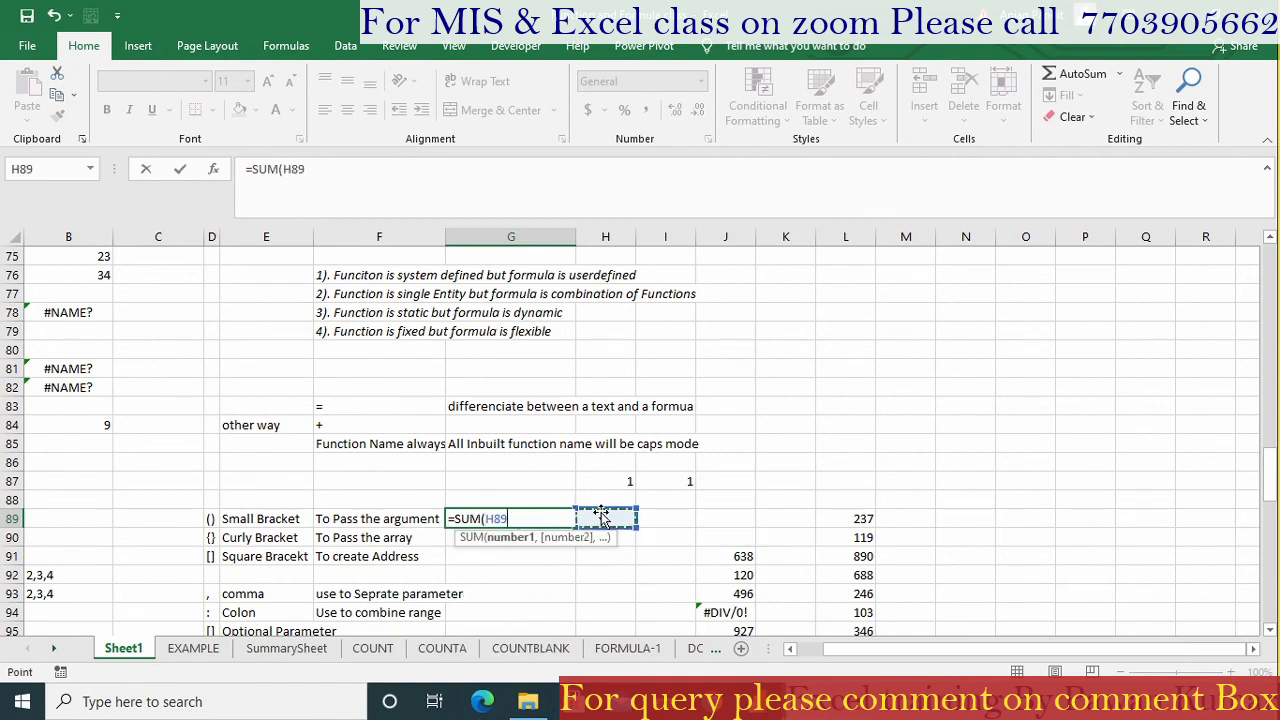
{"action": "key", "text": "F8"}
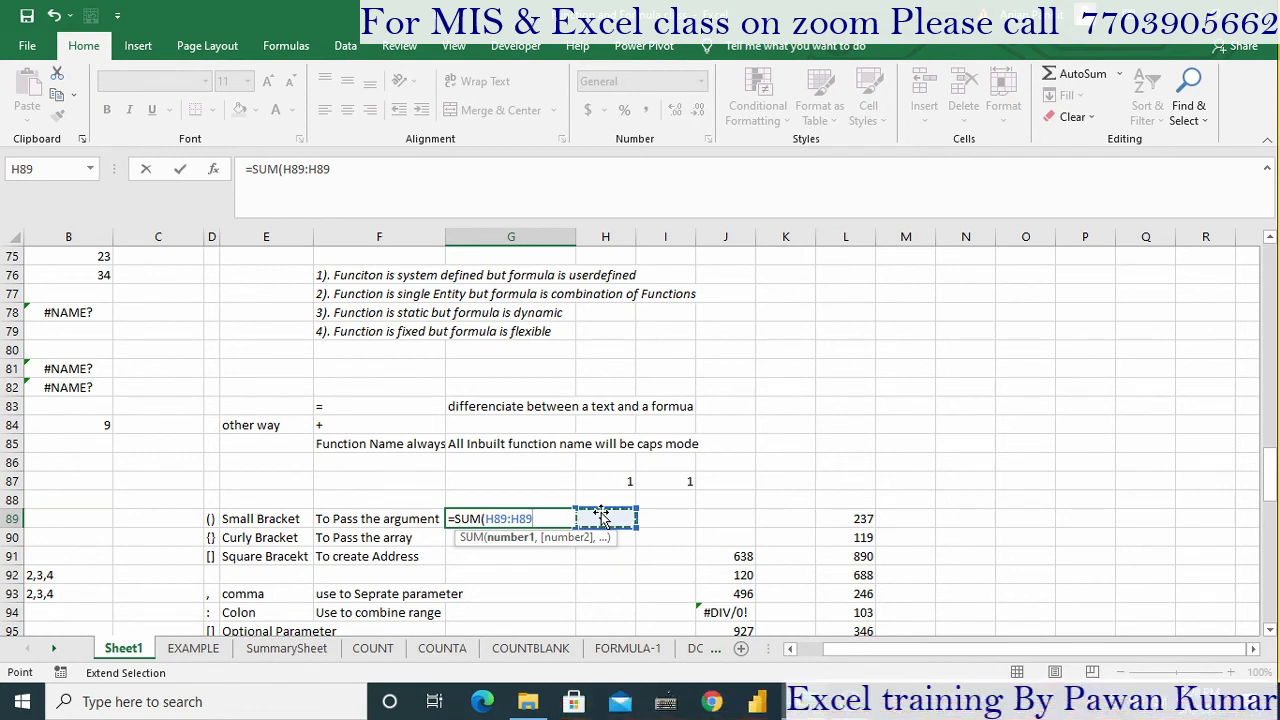
{"action": "key", "text": "Escape"}
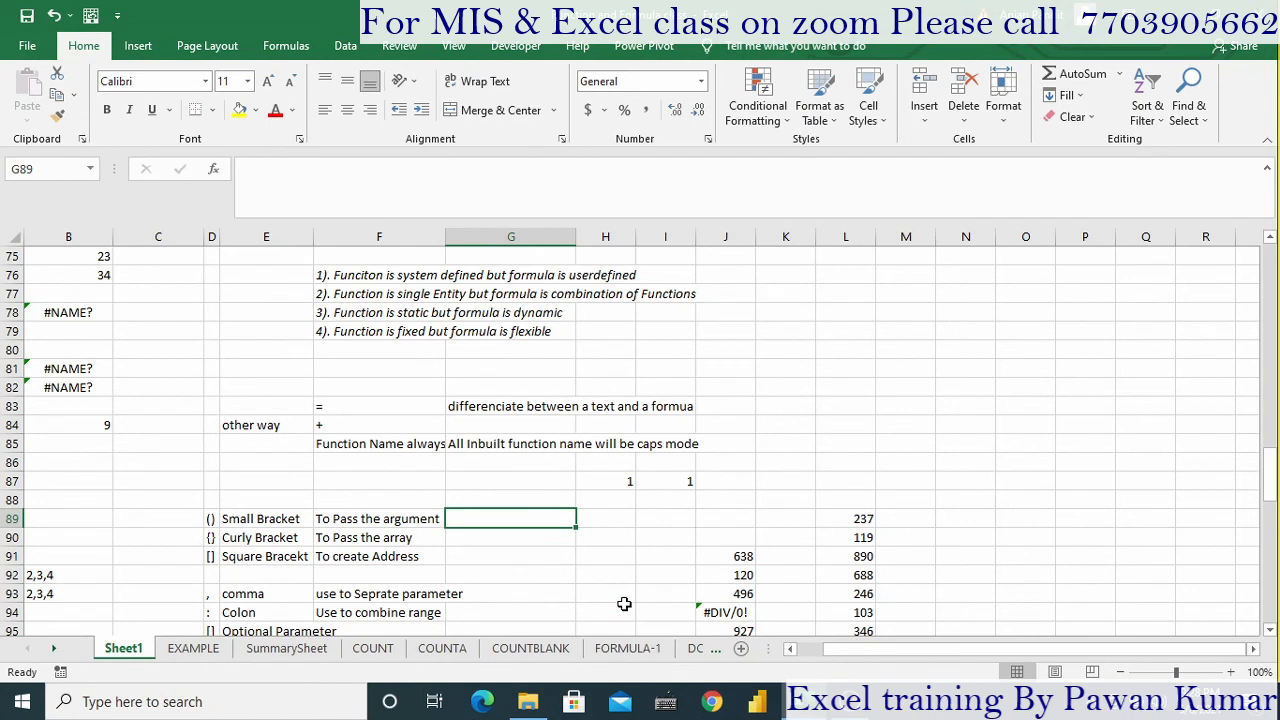
Step: Select the Optional Parameter note in cell E95
{"action": "left_click", "coordinate": [260, 631]}
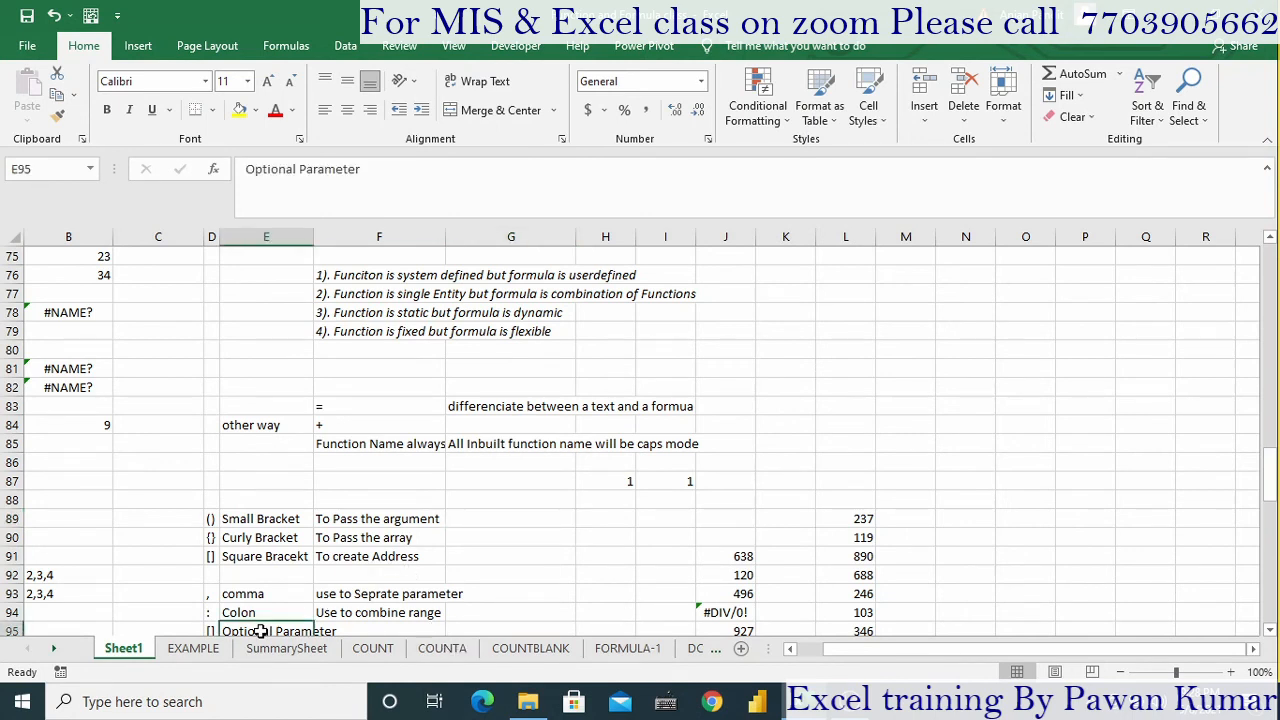